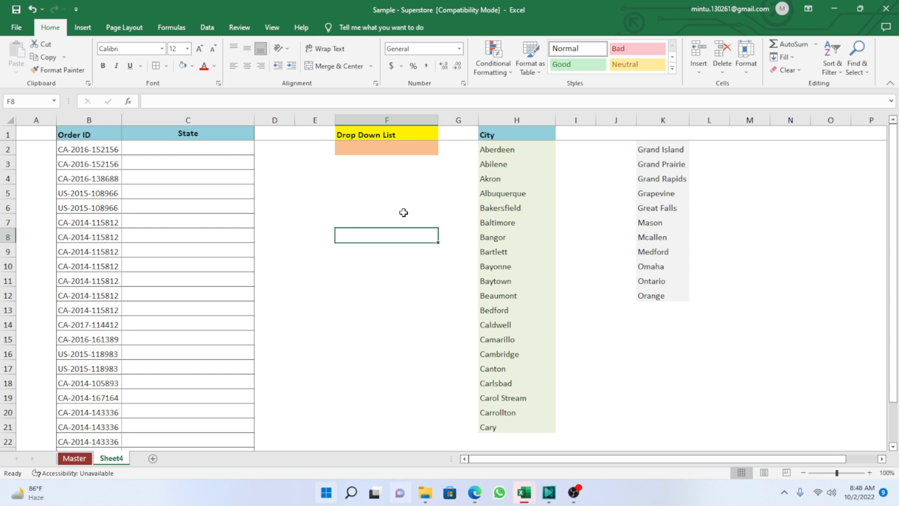
pyautogui.click(320, 306)
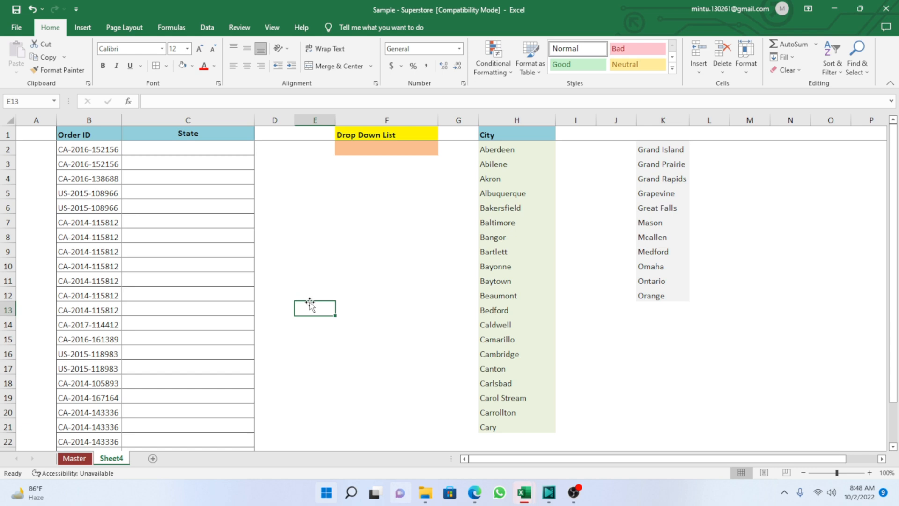
pyautogui.click(330, 239)
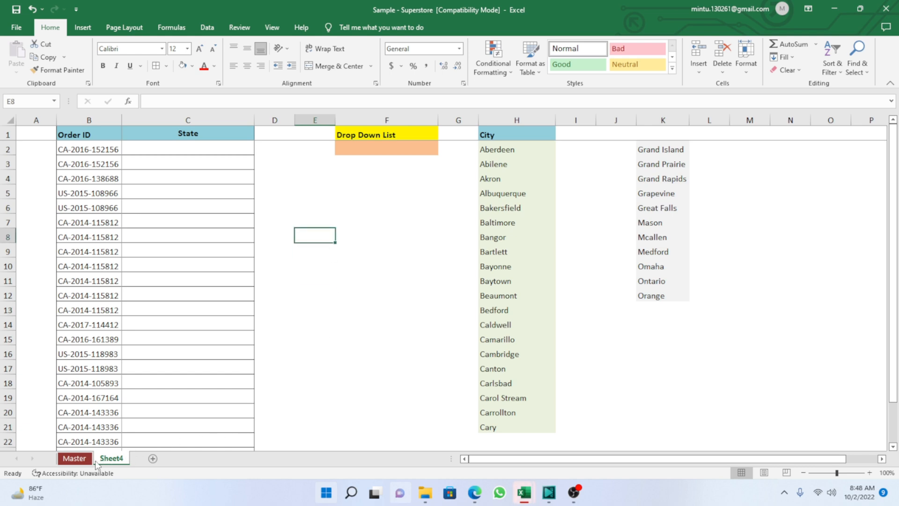
# Check the extent of the data on the Master sheet, across the header row and down to the last record.
pyautogui.click(80, 460)
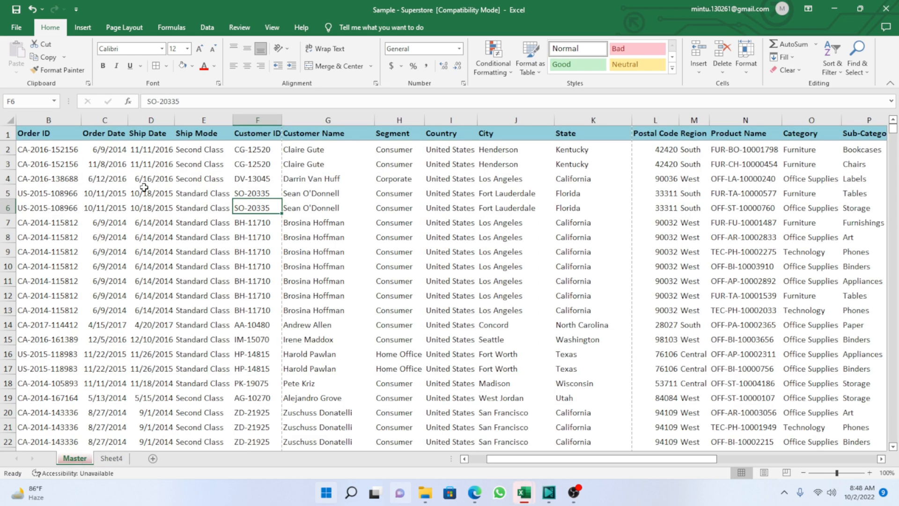
pyautogui.click(111, 169)
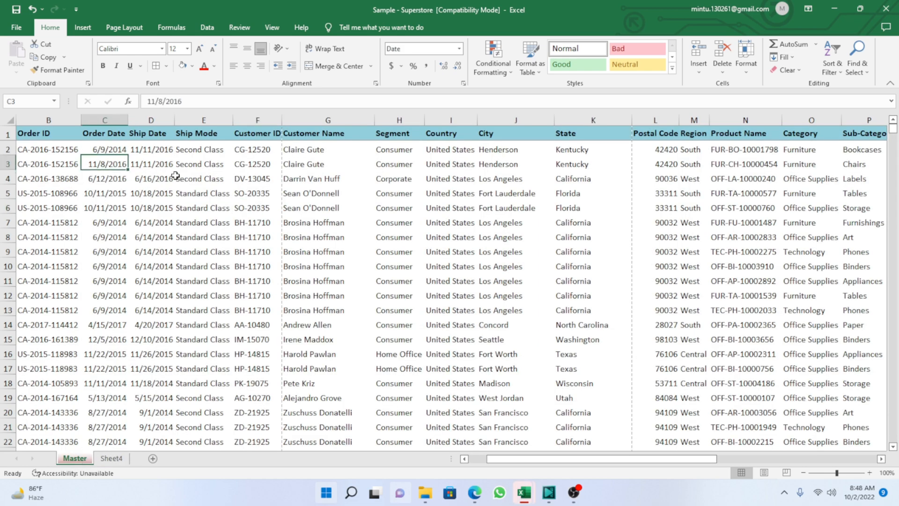
pyautogui.press('Left')
pyautogui.press('Left')
pyautogui.press('Up')
pyautogui.press('Up')
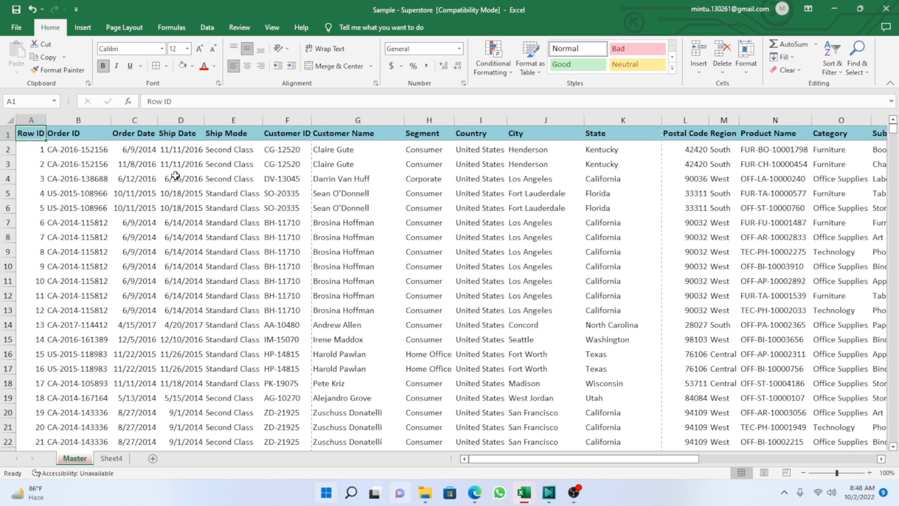
pyautogui.hotkey('ctrl', 'Right')
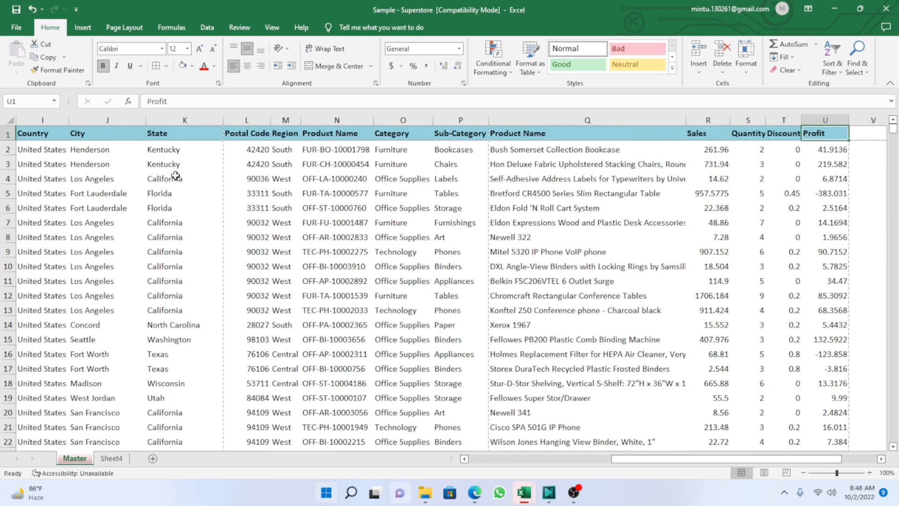
pyautogui.hotkey('ctrl', 'Left')
pyautogui.hotkey('ctrl', 'Down')
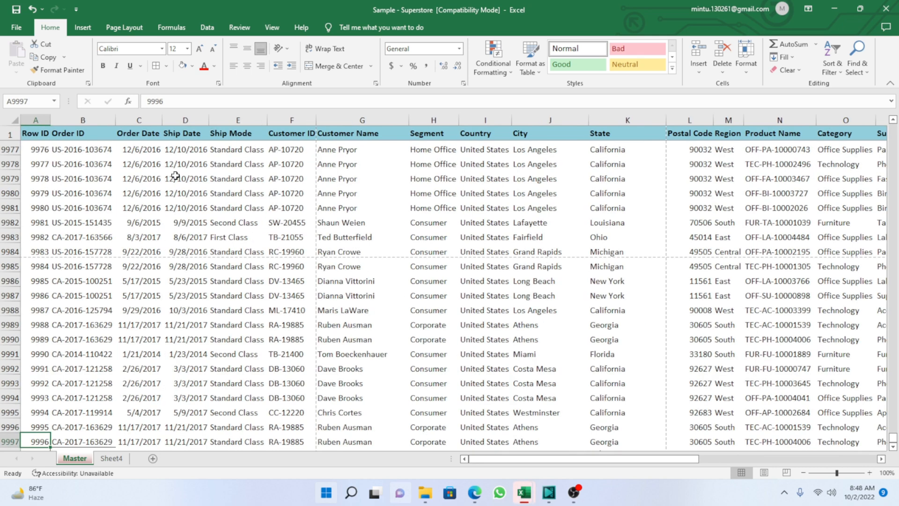
# Clear the stray order ID from row 9998, directly below the last complete record on the Master sheet.
pyautogui.press('Down')
pyautogui.press('Up')
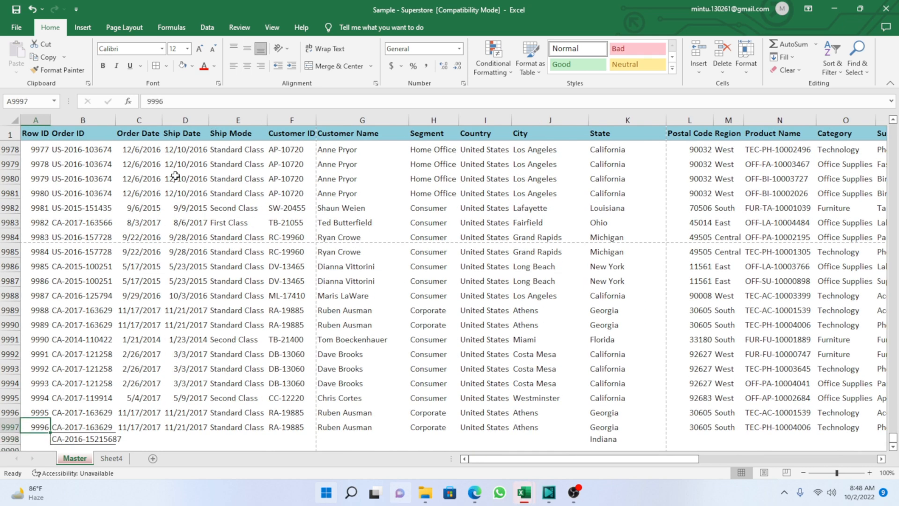
pyautogui.press('Down')
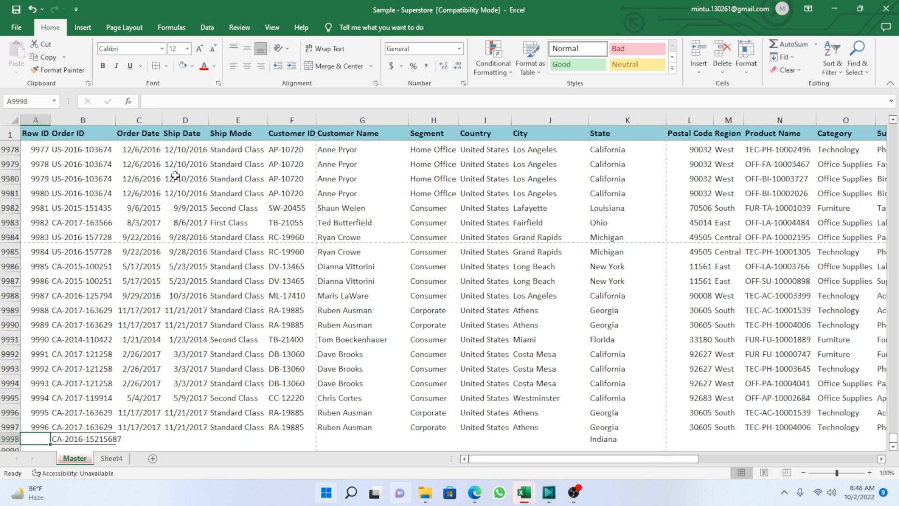
pyautogui.hotkey('shift', 'Right')
pyautogui.hotkey('shift', 'Right')
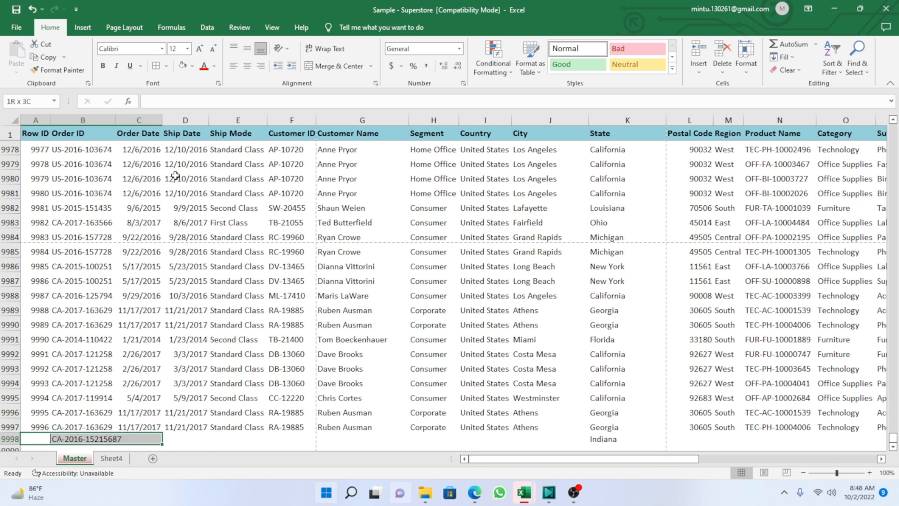
pyautogui.press('Delete')
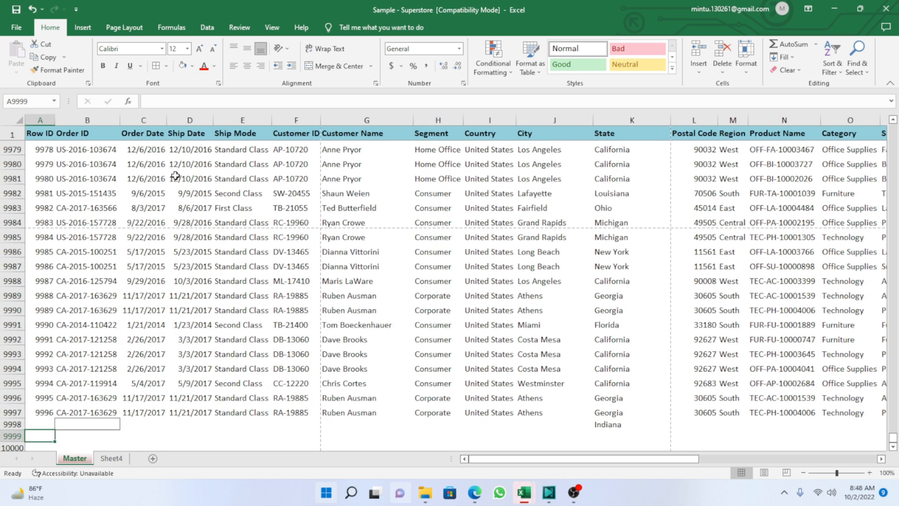
# Examine the rows below the last complete record, and return to the first records in the Order ID column.
pyautogui.press('Up')
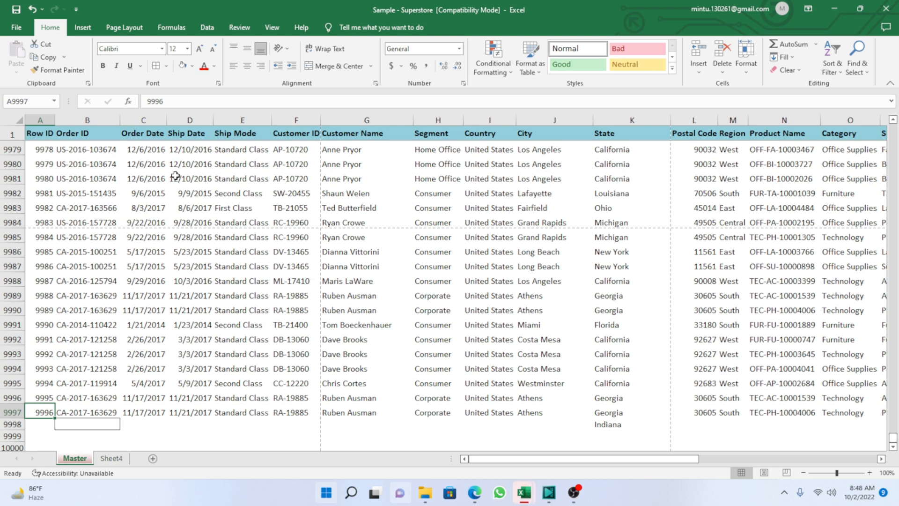
pyautogui.press('Down')
pyautogui.hotkey('shift', 'Down')
pyautogui.hotkey('shift', 'Down')
pyautogui.hotkey('shift', 'Down')
pyautogui.hotkey('shift', 'Down')
pyautogui.hotkey('shift', 'Down')
pyautogui.hotkey('shift', 'Down')
pyautogui.hotkey('shift', 'Down')
pyautogui.hotkey('shift', 'Down')
pyautogui.hotkey('shift', 'Down')
pyautogui.hotkey('shift', 'Down')
pyautogui.hotkey('shift', 'Down')
pyautogui.hotkey('shift', 'Down')
pyautogui.hotkey('shift', 'Down')
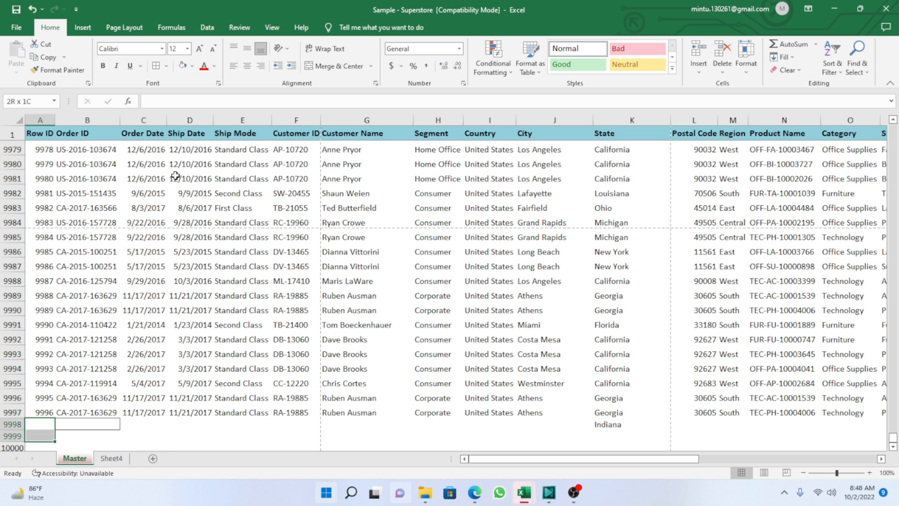
pyautogui.hotkey('shift', 'Down')
pyautogui.hotkey('shift', 'Down')
pyautogui.hotkey('shift', 'Down')
pyautogui.hotkey('shift', 'Down')
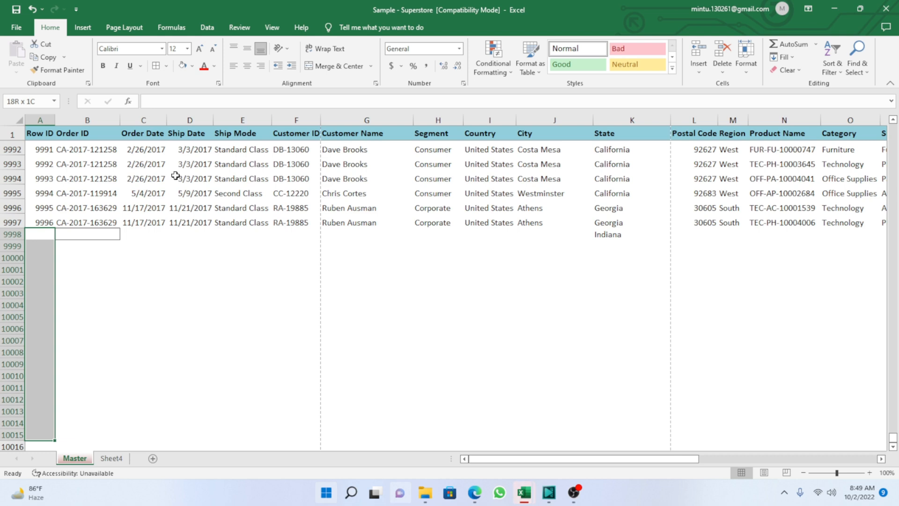
pyautogui.press('Up')
pyautogui.press('Right')
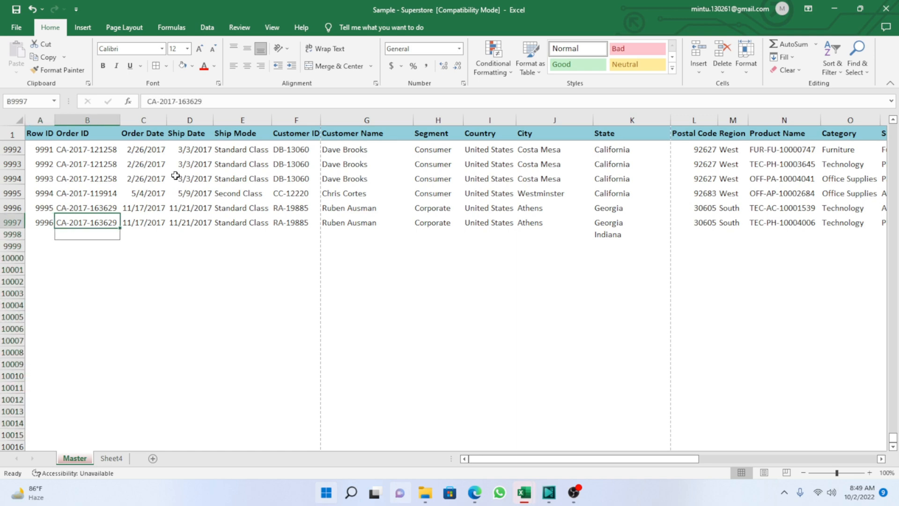
pyautogui.hotkey('ctrl', 'Up')
pyautogui.press('Down')
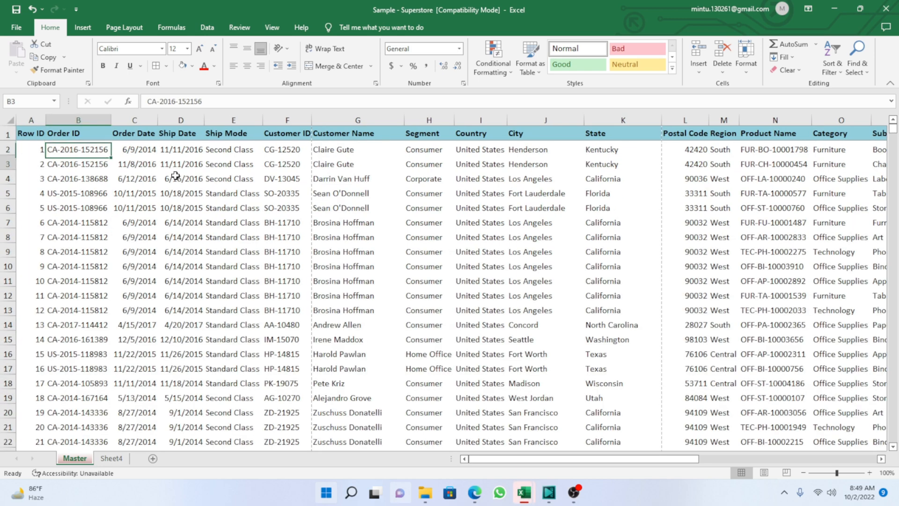
pyautogui.press('Down')
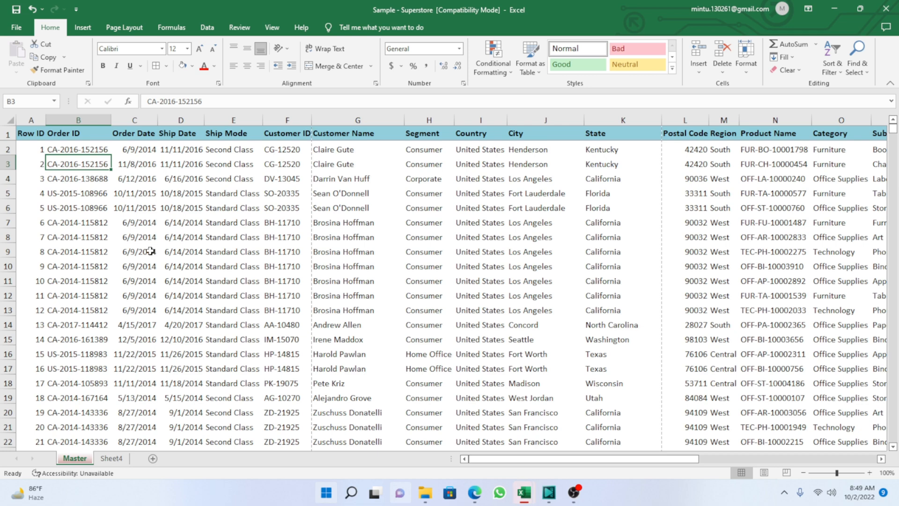
# Check the workbook's defined names in the Name Manager.
pyautogui.hotkey('ctrl', '1')
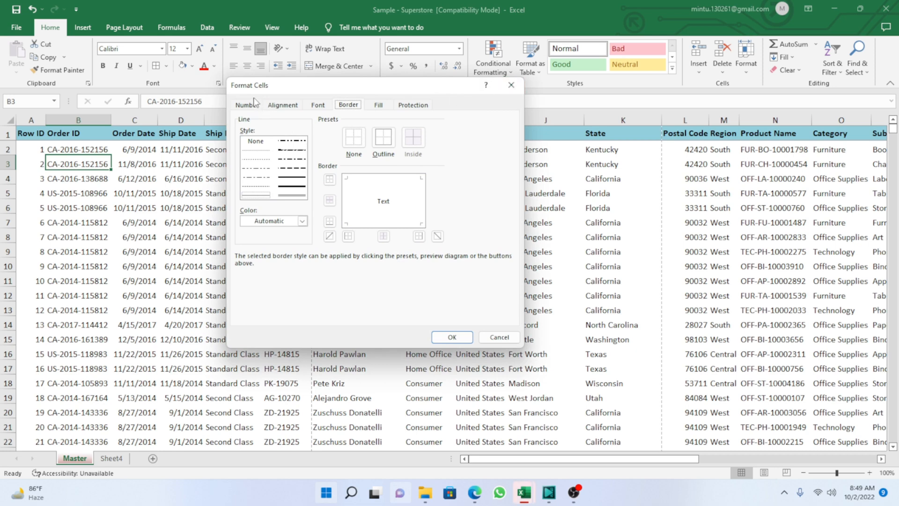
pyautogui.click(511, 85)
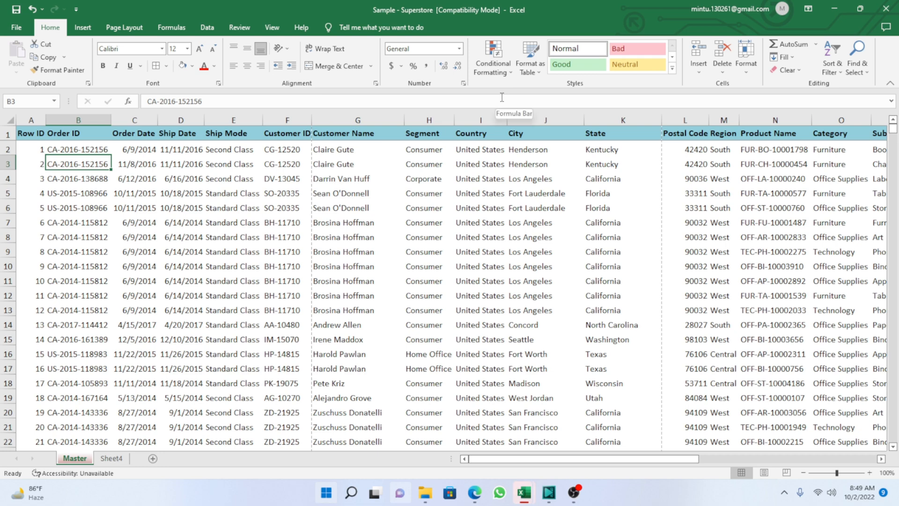
pyautogui.hotkey('ctrl', 'F3')
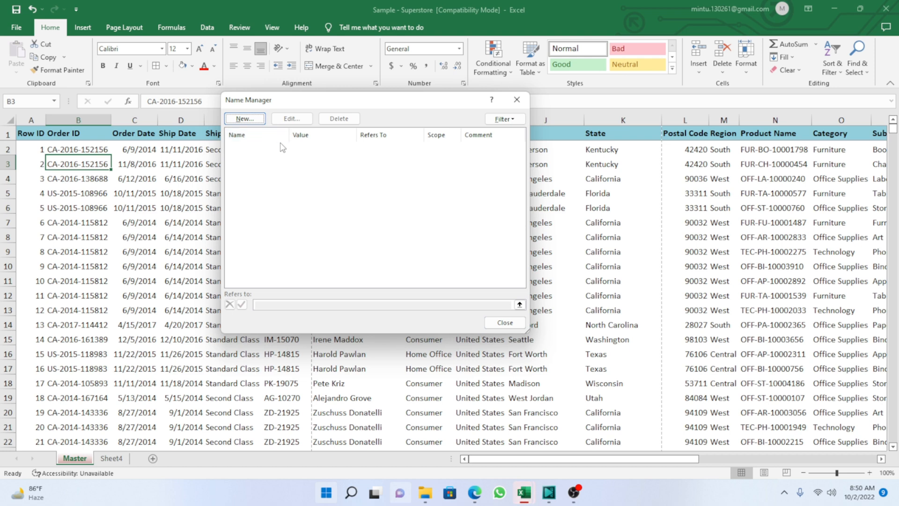
pyautogui.click(506, 323)
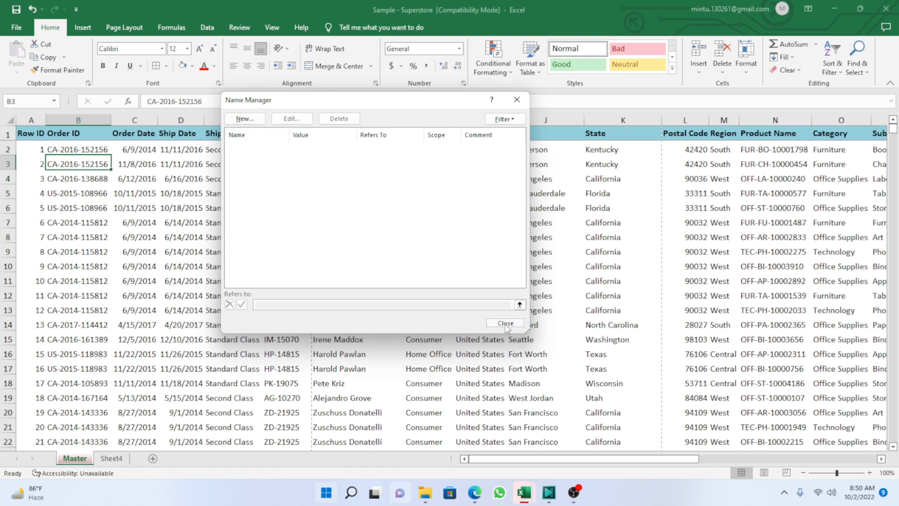
# Inspect the existing OFFSET formula in cell W3 beside the data, and select empty cell W6 beneath it.
pyautogui.click(554, 170)
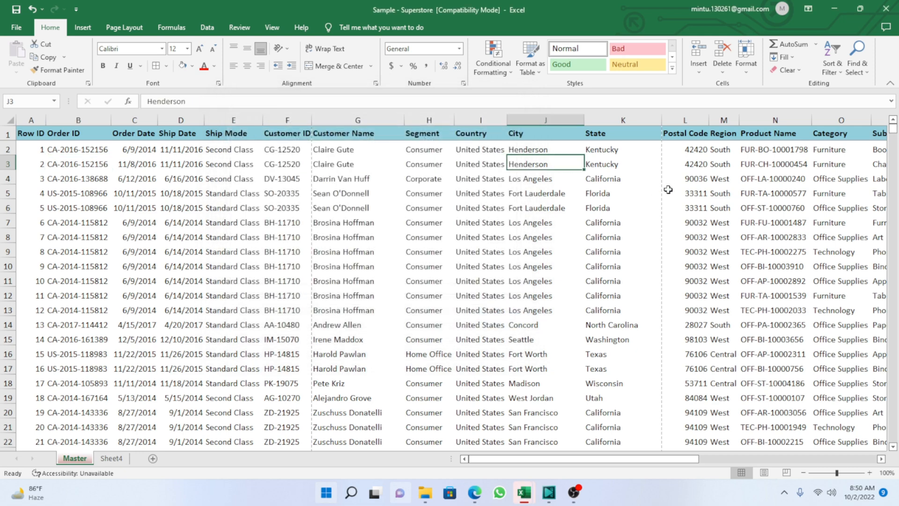
pyautogui.press('Right')
pyautogui.press('Right')
pyautogui.press('Right')
pyautogui.press('Right')
pyautogui.press('Right')
pyautogui.press('Right')
pyautogui.press('Right')
pyautogui.press('Right')
pyautogui.press('Right')
pyautogui.press('Right')
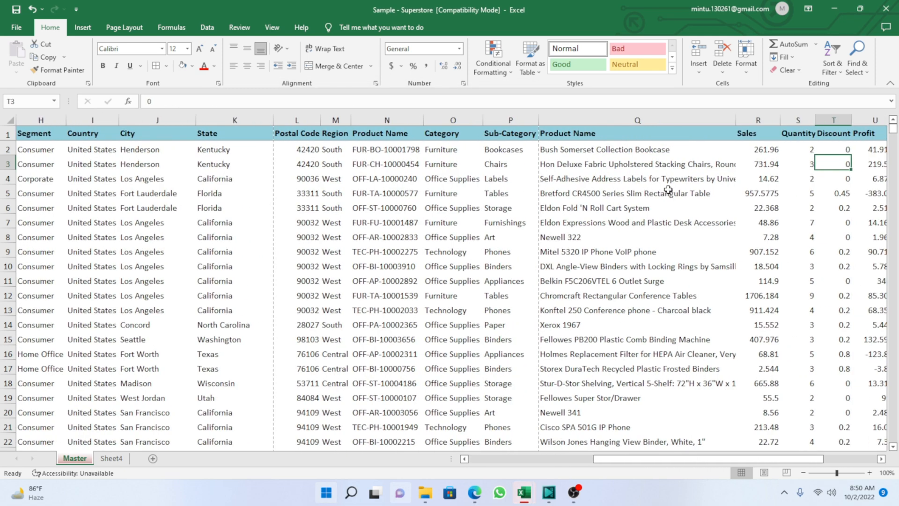
pyautogui.press('Right')
pyautogui.press('Right')
pyautogui.press('Right')
pyautogui.press('Right')
pyautogui.press('Left')
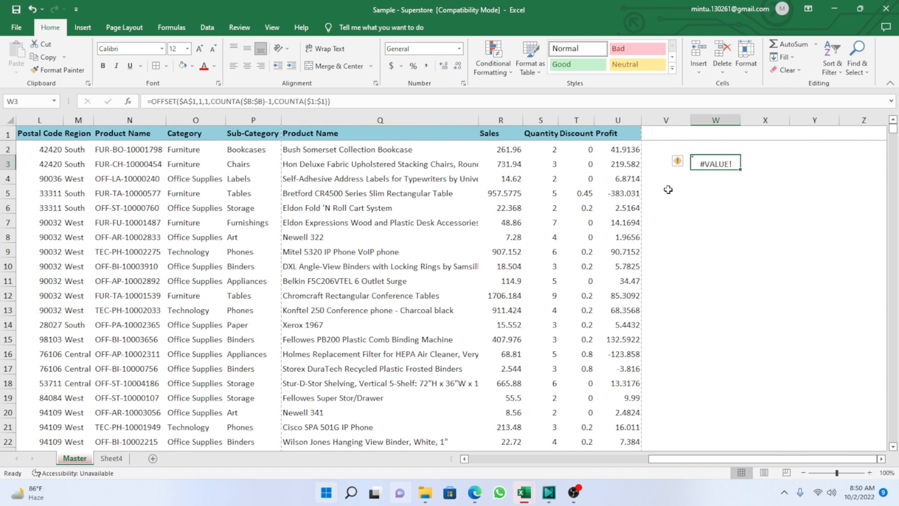
pyautogui.press('Down')
pyautogui.press('Down')
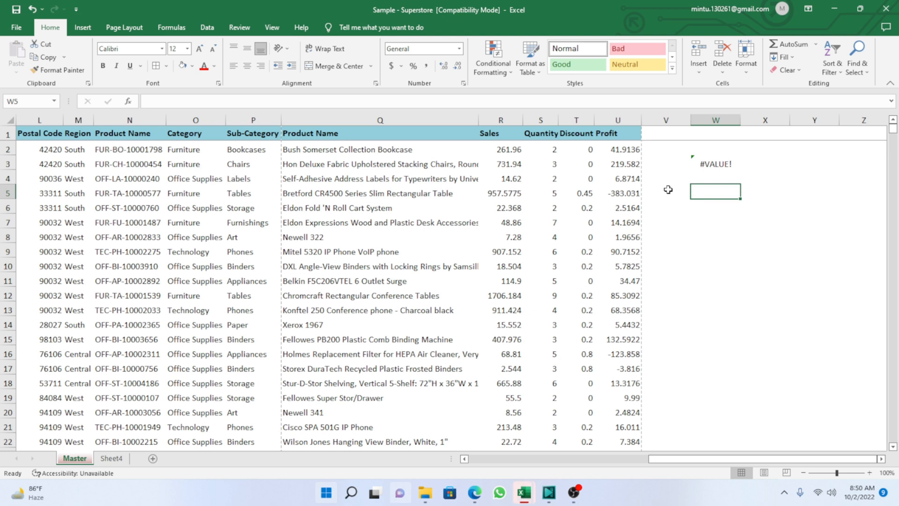
pyautogui.press('Down')
pyautogui.write('=of')
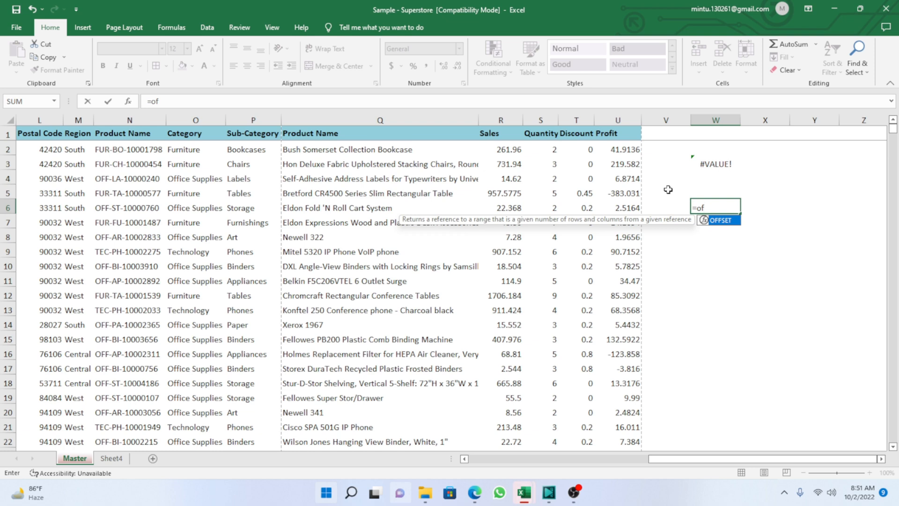
pyautogui.press('Escape')
pyautogui.press('Escape')
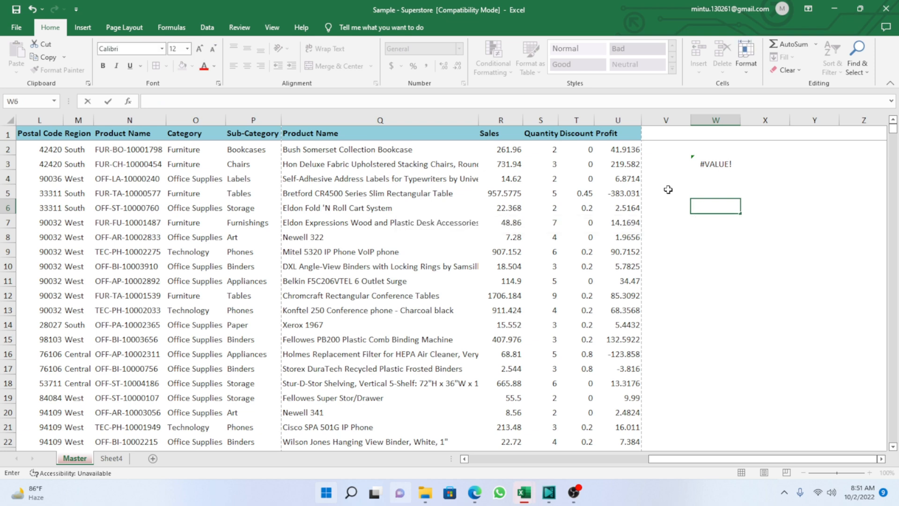
# Start an OFFSET formula in cell W6 with the Row ID header cell A1 as its reference.
pyautogui.write('=')
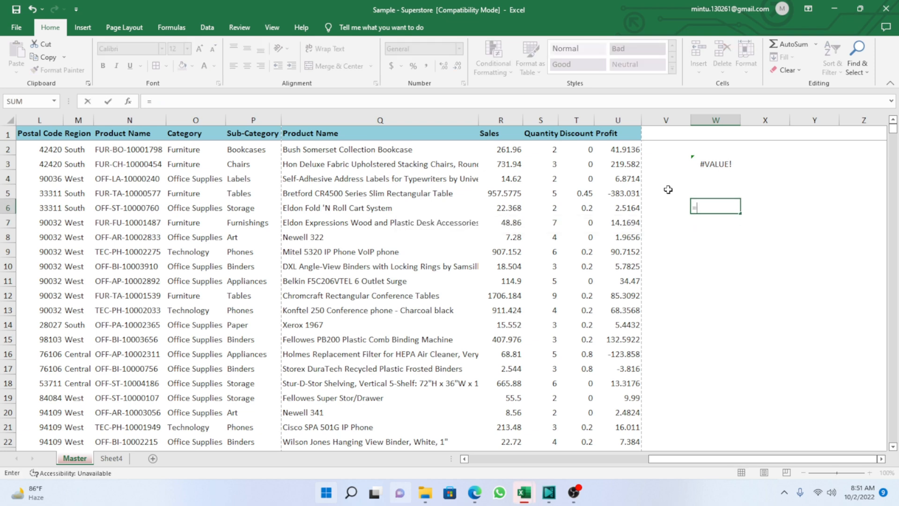
pyautogui.write('off')
pyautogui.press('Tab')
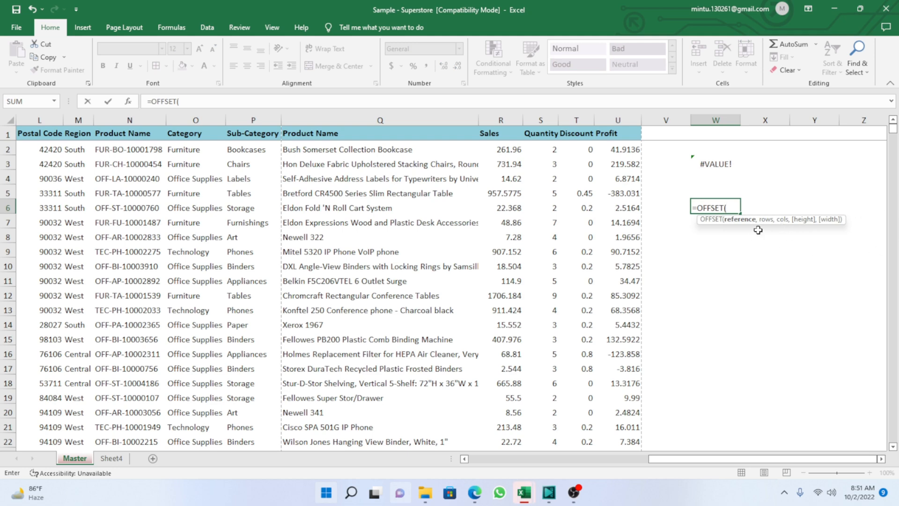
pyautogui.moveTo(714, 461); pyautogui.dragTo(527, 472)
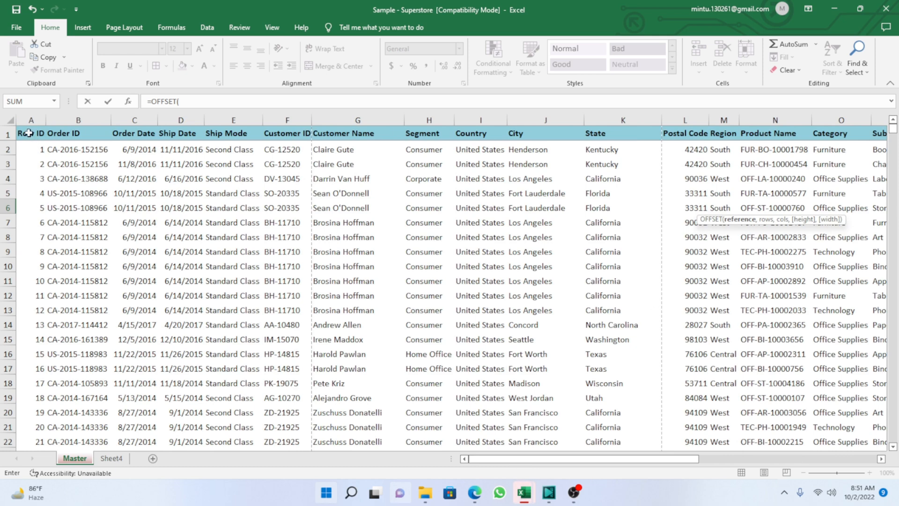
pyautogui.click(28, 133)
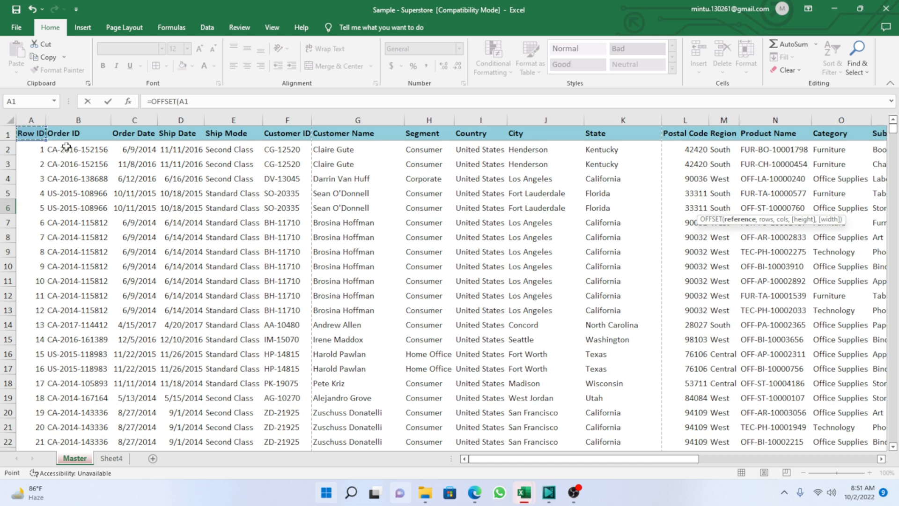
# Make the A1 reference in W6's OFFSET formula absolute, and set the offsets to 0 rows and 1 column.
pyautogui.moveTo(193, 102); pyautogui.dragTo(179, 103)
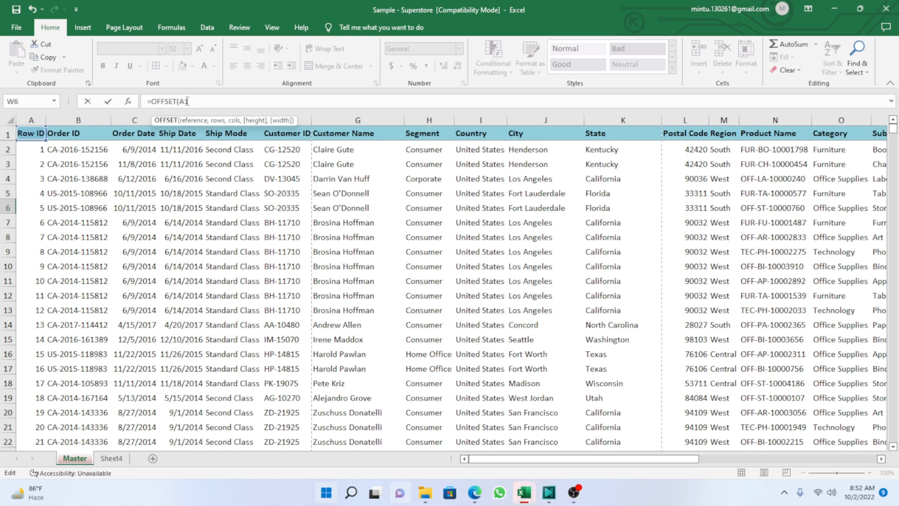
pyautogui.moveTo(178, 101); pyautogui.dragTo(181, 100)
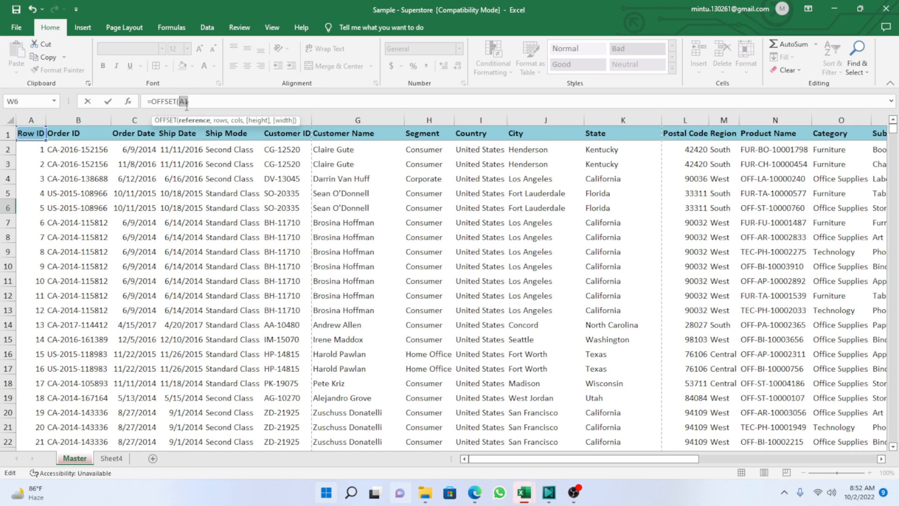
pyautogui.press('F4')
pyautogui.write(',')
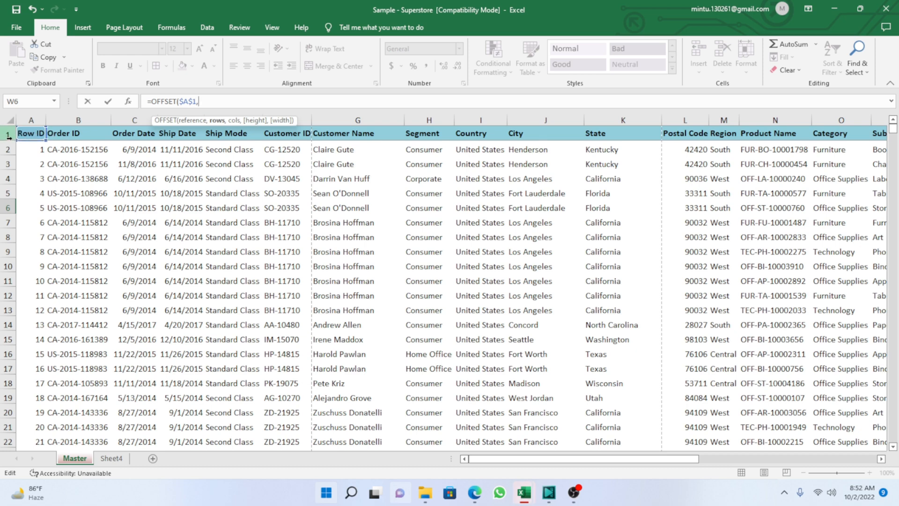
pyautogui.write('0,1')
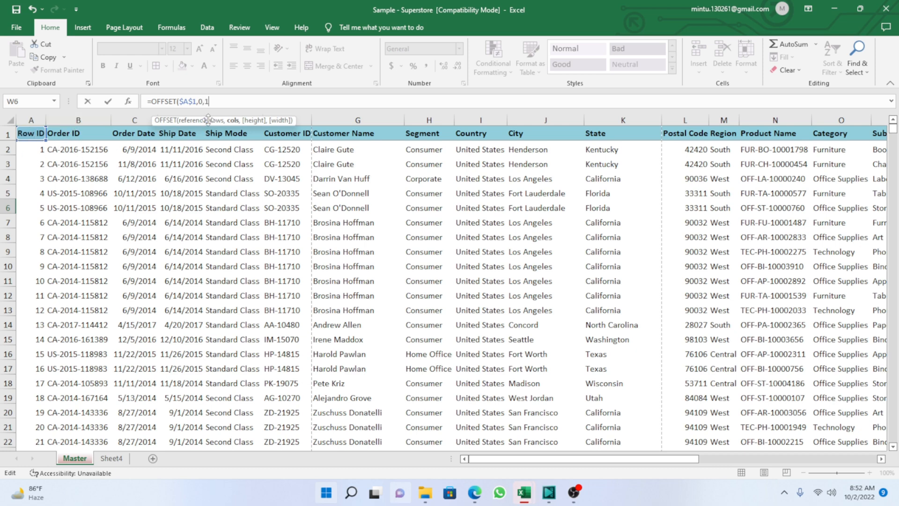
pyautogui.write(',')
# Enter COUNTA($B:$B) as the OFFSET height so it counts the entries in the Order ID column.
pyautogui.write('coun')
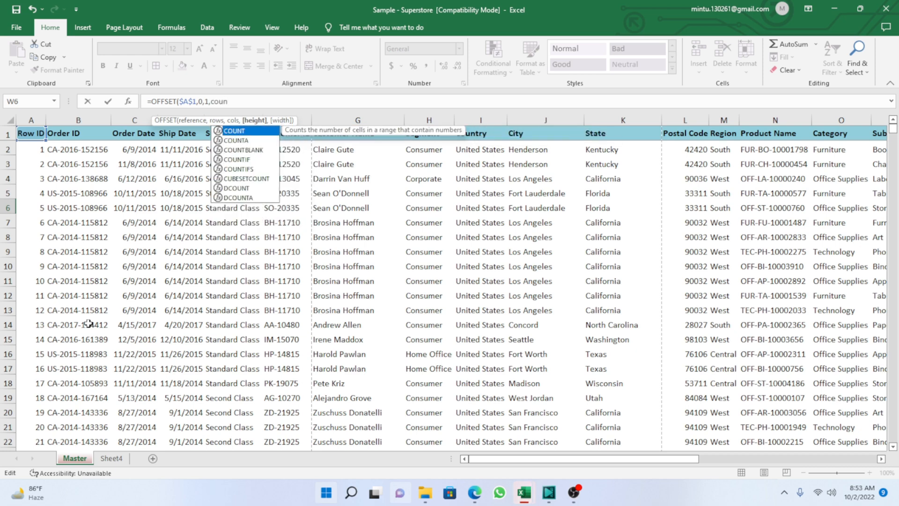
pyautogui.press('Down')
pyautogui.press('Tab')
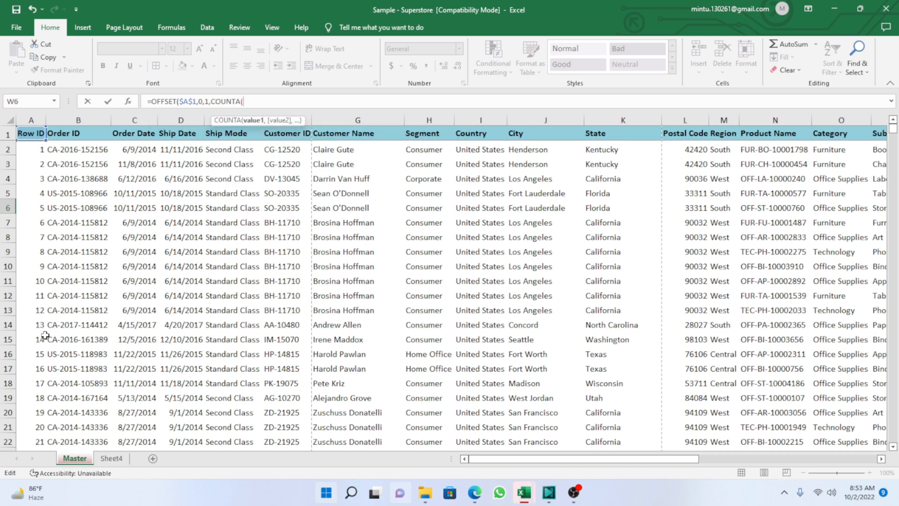
pyautogui.click(81, 119)
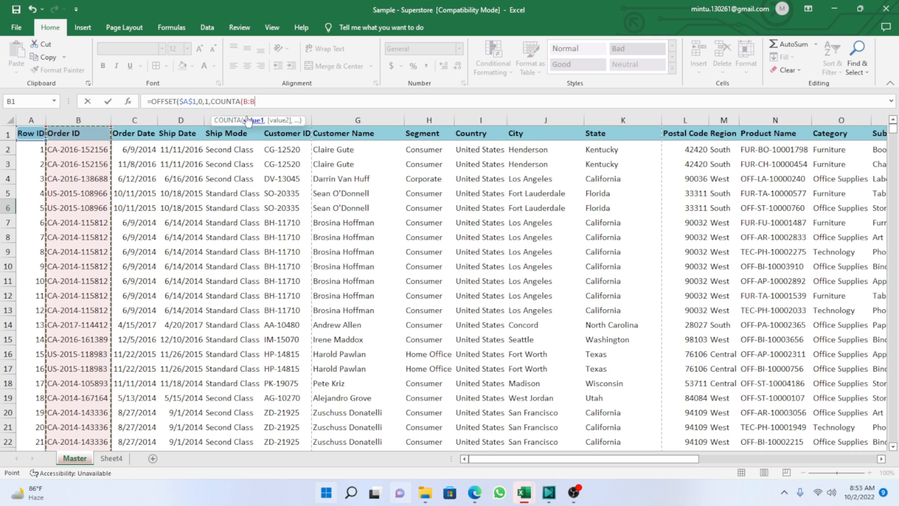
pyautogui.write(')')
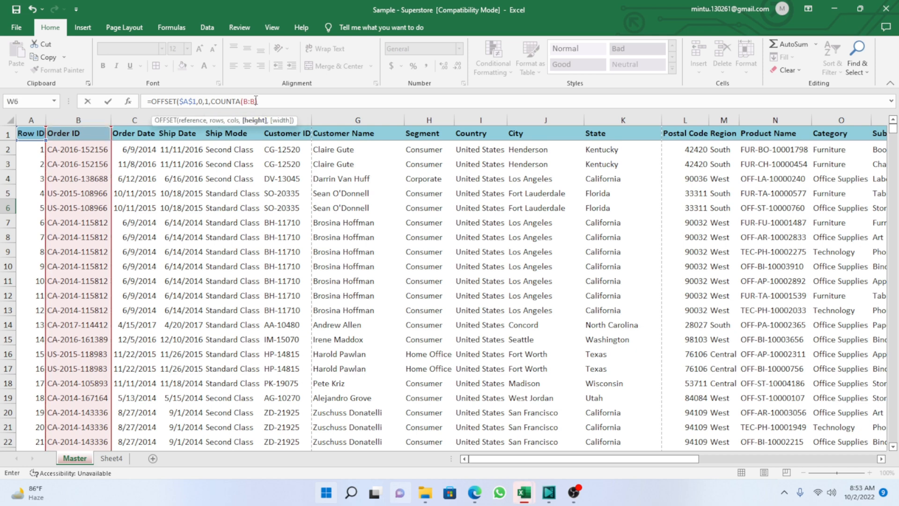
pyautogui.doubleClick(249, 102)
pyautogui.press('F4')
pyautogui.write(')')
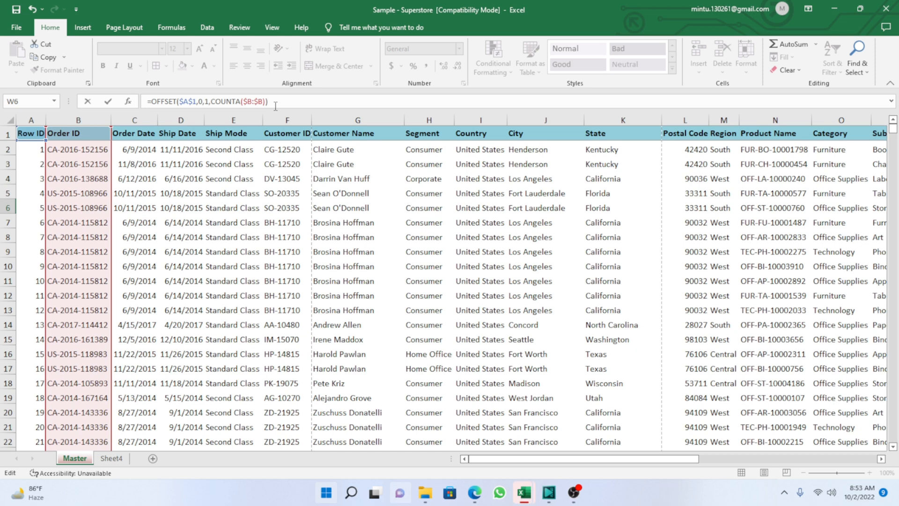
pyautogui.press('BackSpace')
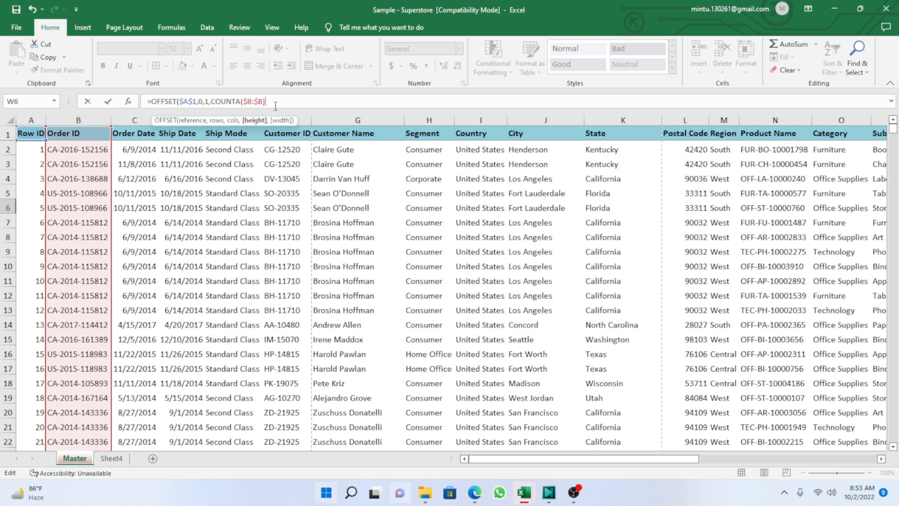
# Enter COUNTA($1:$1) as the OFFSET width to count the header row, and complete the formula in W6.
pyautogui.write(',')
pyautogui.moveTo(501, 465); pyautogui.dragTo(671, 457)
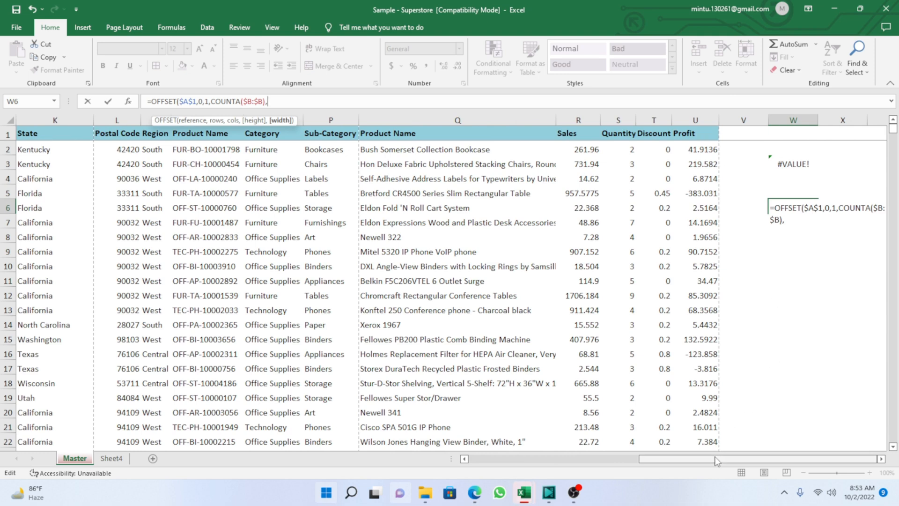
pyautogui.moveTo(722, 460); pyautogui.dragTo(764, 459)
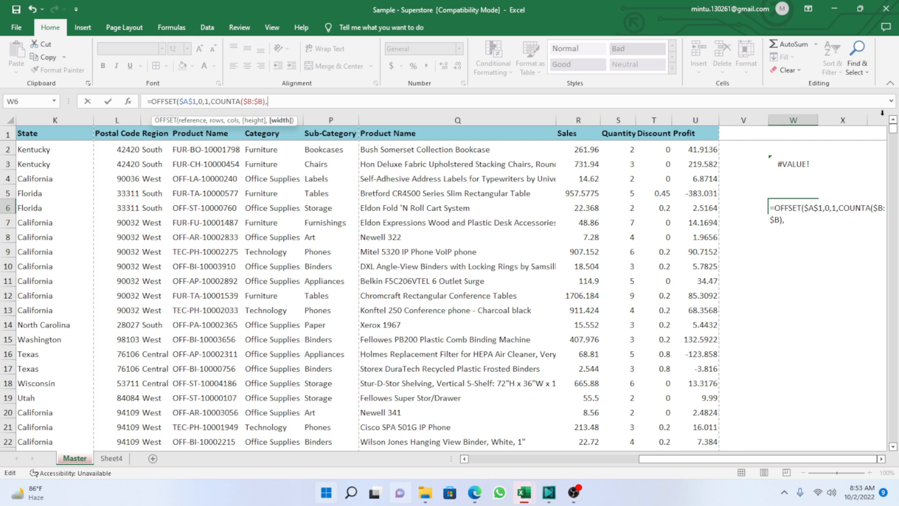
pyautogui.moveTo(699, 464); pyautogui.dragTo(516, 468)
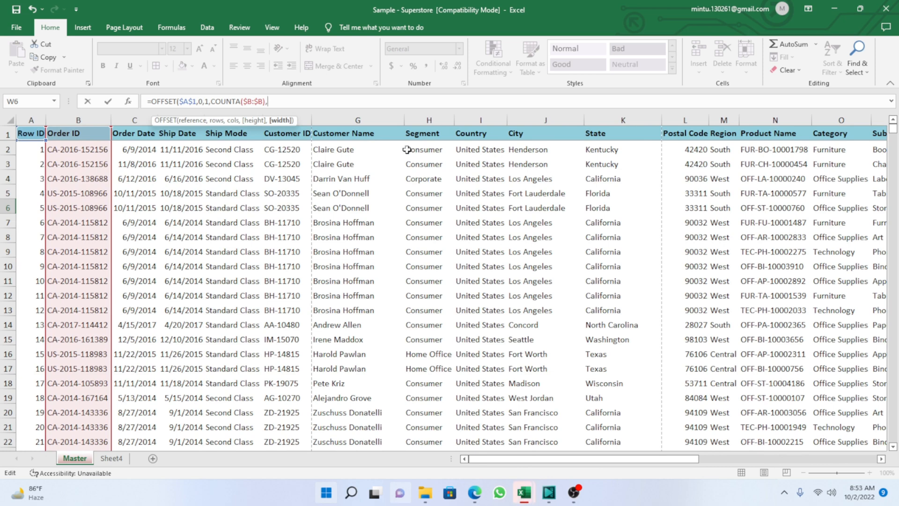
pyautogui.write('con')
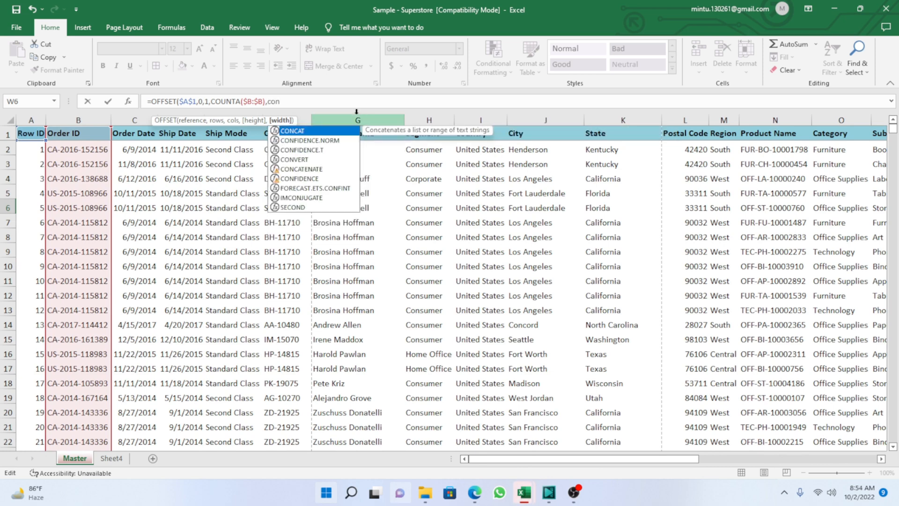
pyautogui.press('BackSpace')
pyautogui.write('u')
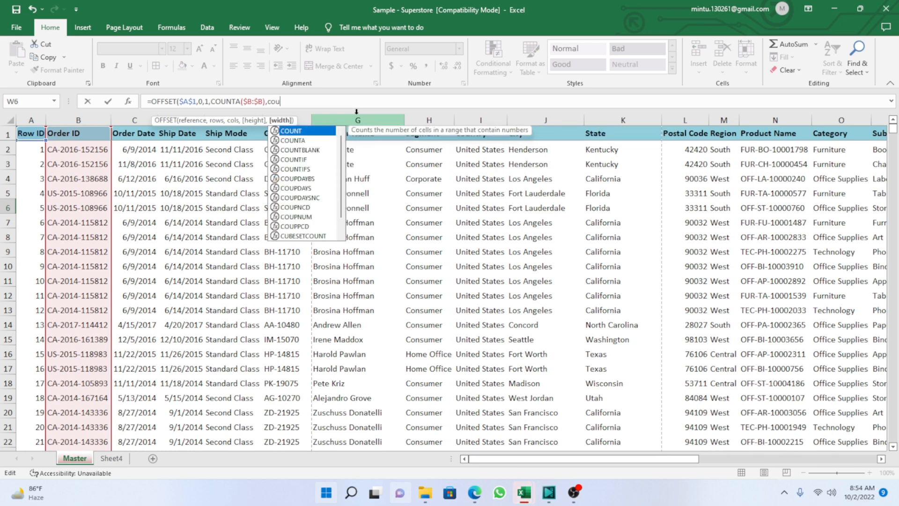
pyautogui.write('n')
pyautogui.press('Down')
pyautogui.press('Tab')
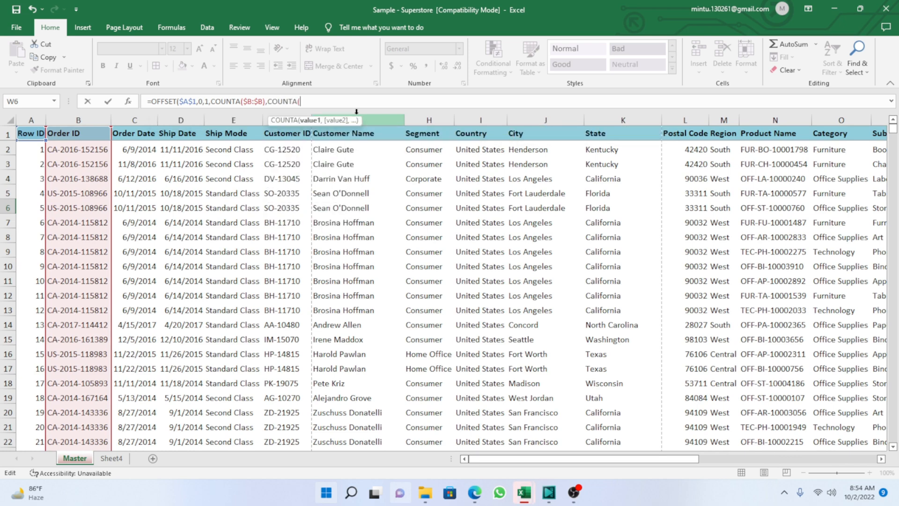
pyautogui.click(7, 135)
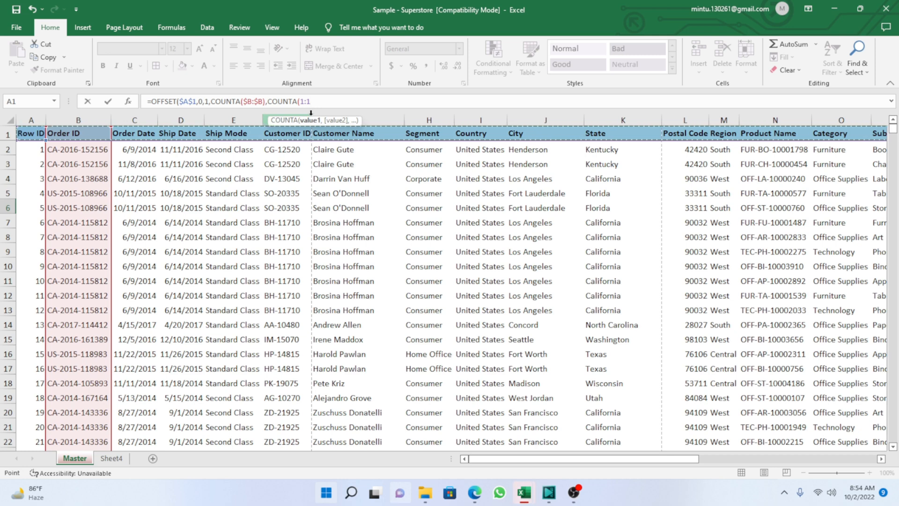
pyautogui.press('F4')
pyautogui.write(')')
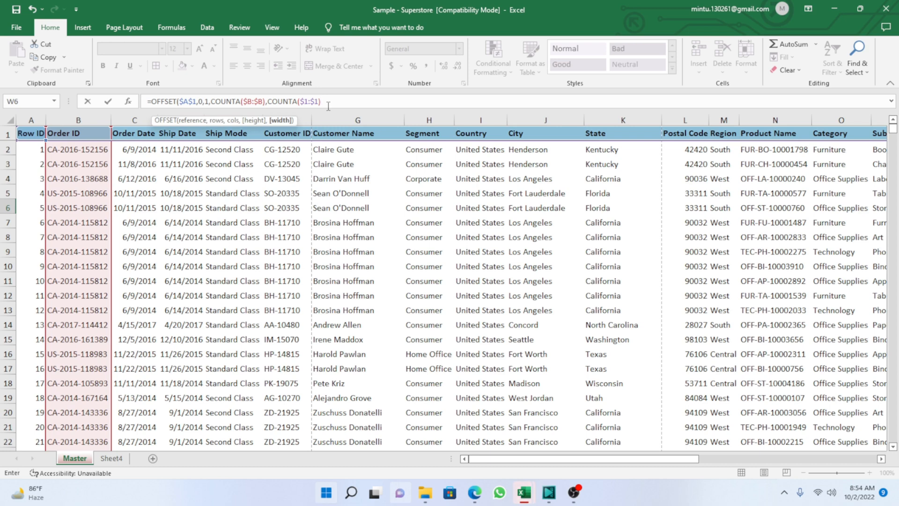
pyautogui.write(')')
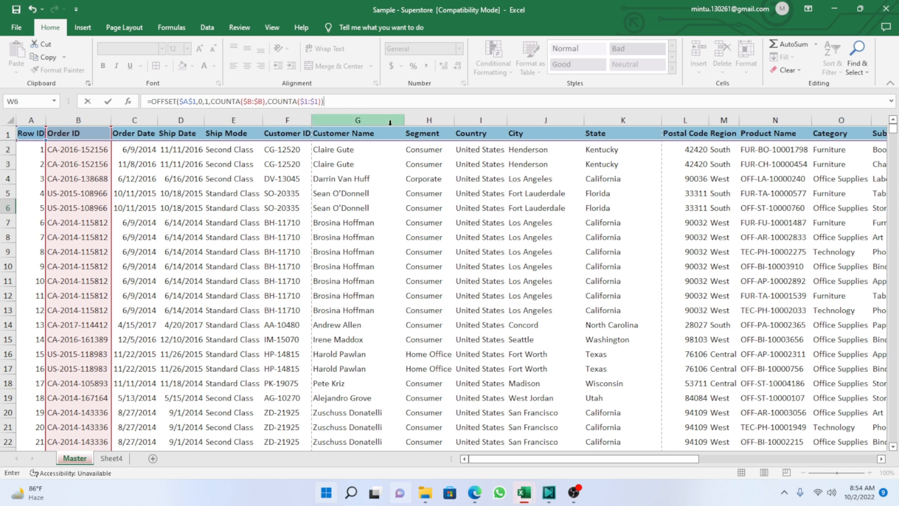
pyautogui.press('Return')
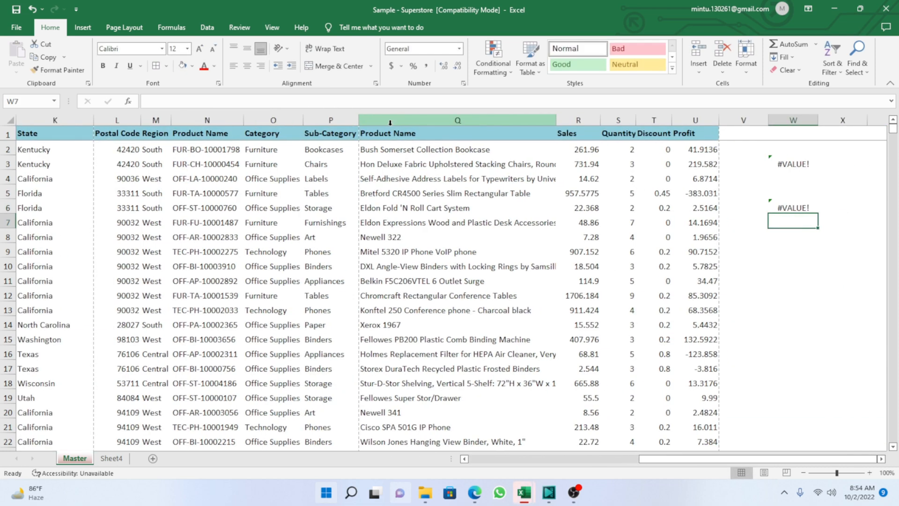
# Copy the full text of the OFFSET formula from cell W6.
pyautogui.click(783, 209)
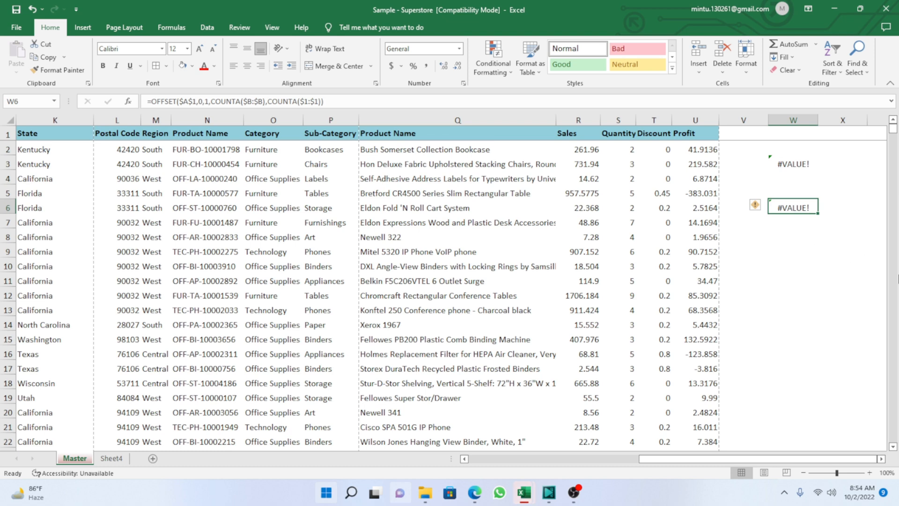
pyautogui.moveTo(324, 102); pyautogui.dragTo(157, 110)
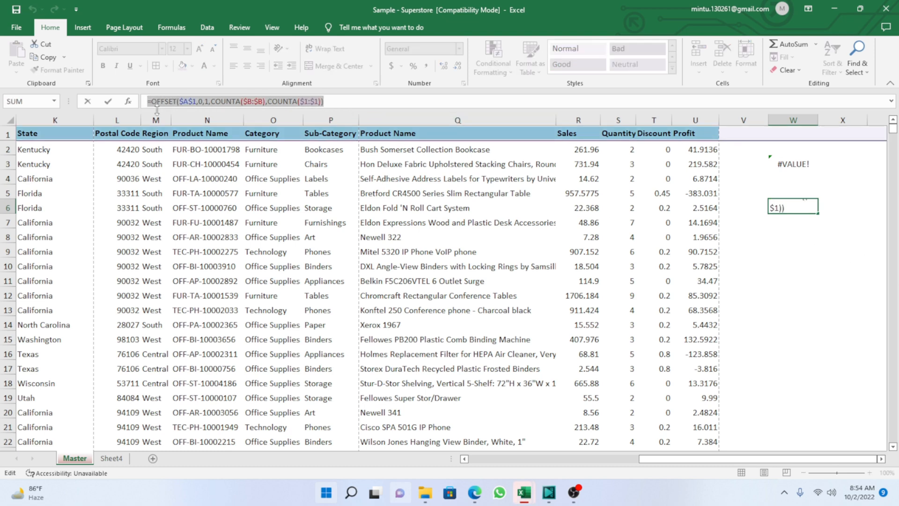
pyautogui.hotkey('ctrl', 'c')
pyautogui.press('Return')
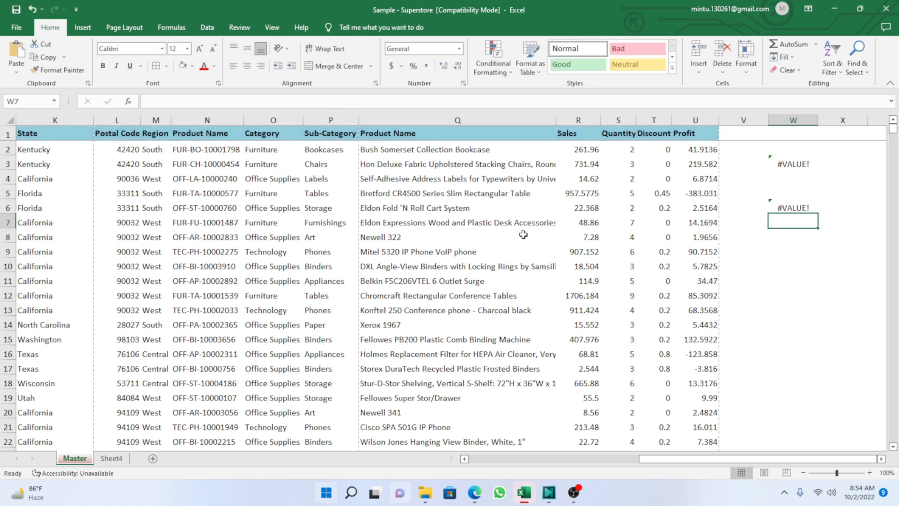
# Start a new defined name in the Name Manager and name it MasterTable.
pyautogui.click(67, 222)
pyautogui.press('Home')
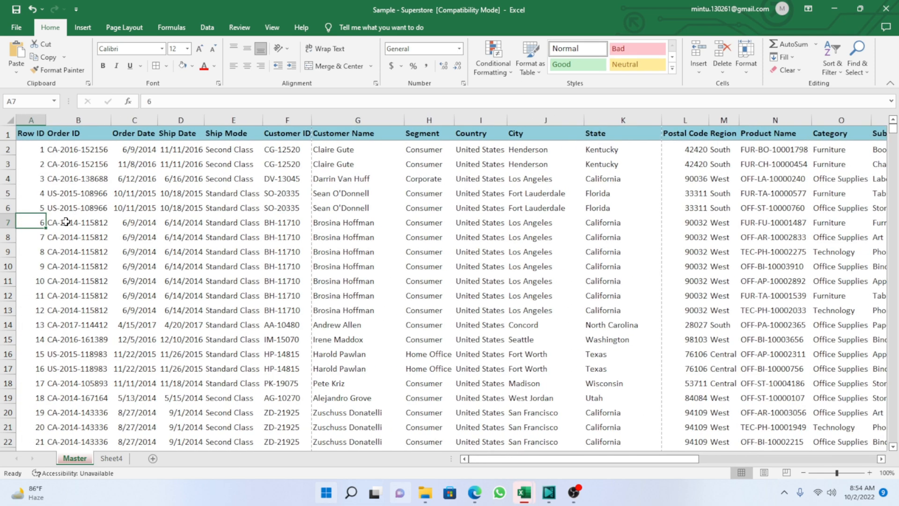
pyautogui.click(66, 222)
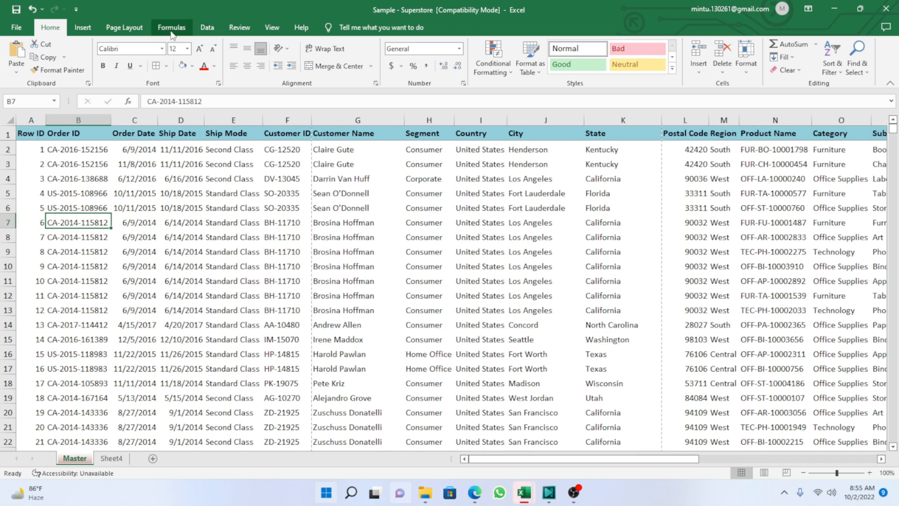
pyautogui.click(171, 28)
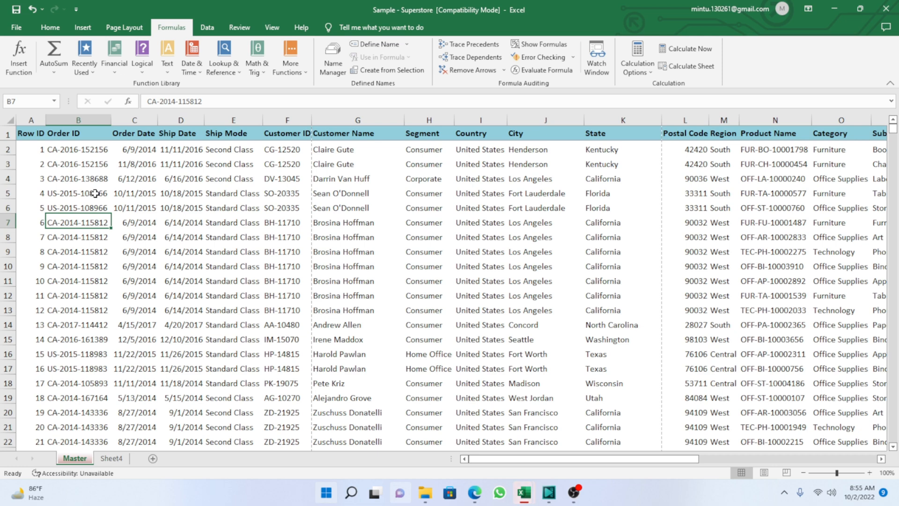
pyautogui.hotkey('ctrl', 'F3')
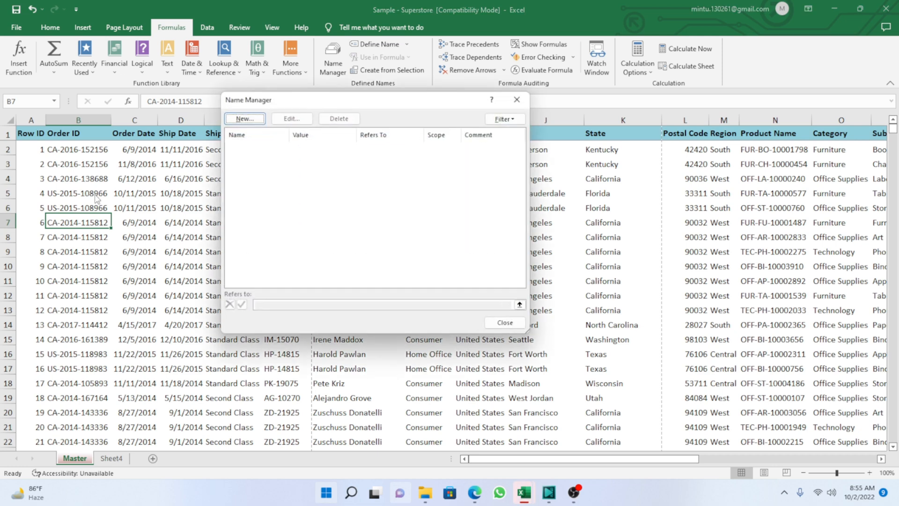
pyautogui.click(245, 119)
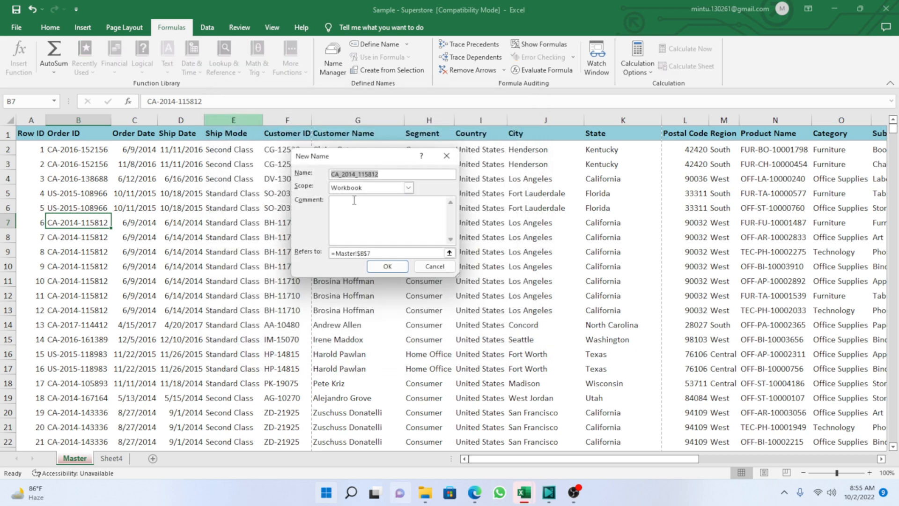
pyautogui.moveTo(397, 174); pyautogui.dragTo(328, 176)
pyautogui.write('Mas')
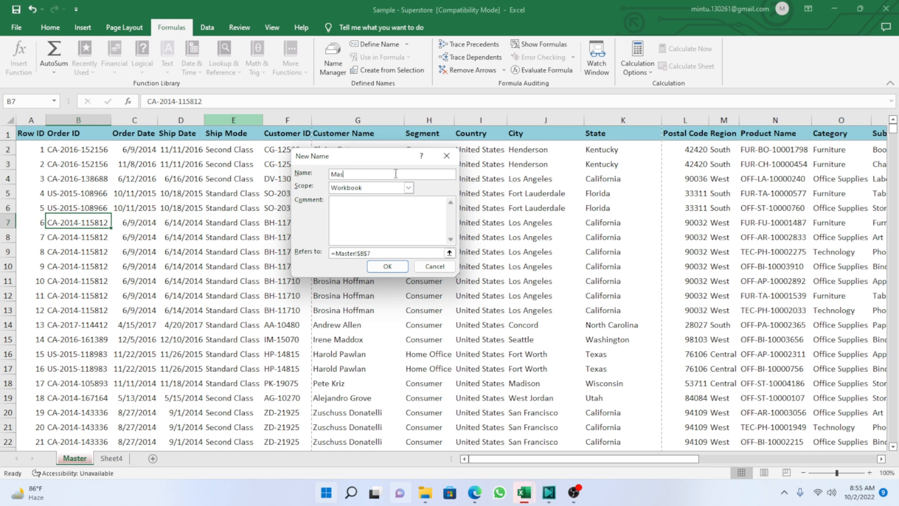
pyautogui.write('terTable')
# Replace the reference of MasterTable with the copied OFFSET formula and save the defined name.
pyautogui.moveTo(374, 253); pyautogui.dragTo(330, 253)
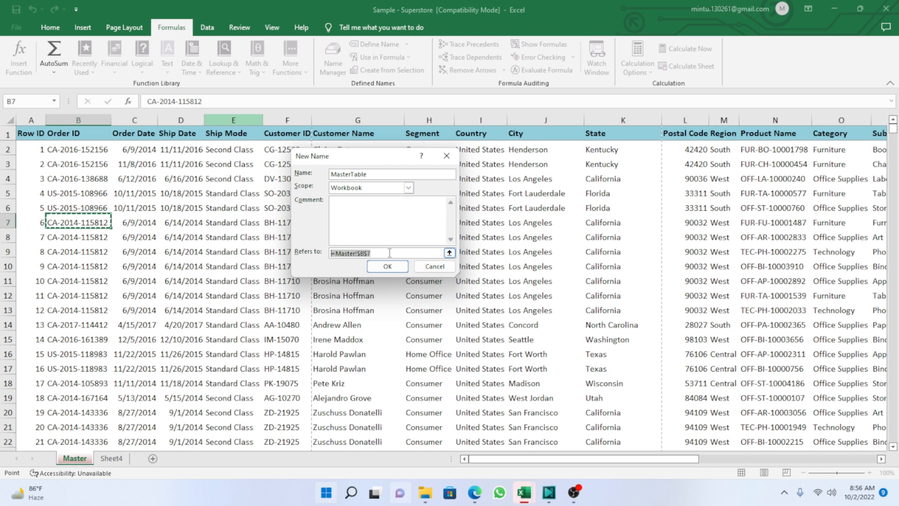
pyautogui.hotkey('ctrl', 'v')
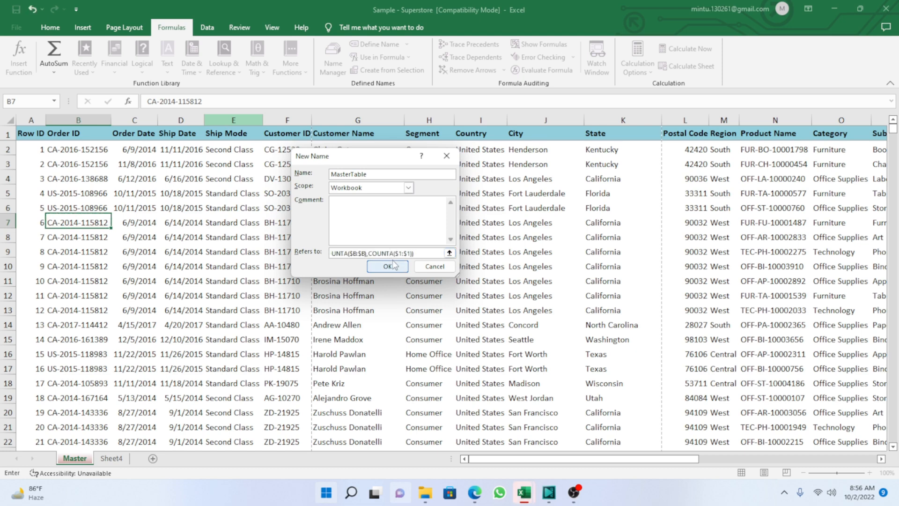
pyautogui.click(391, 267)
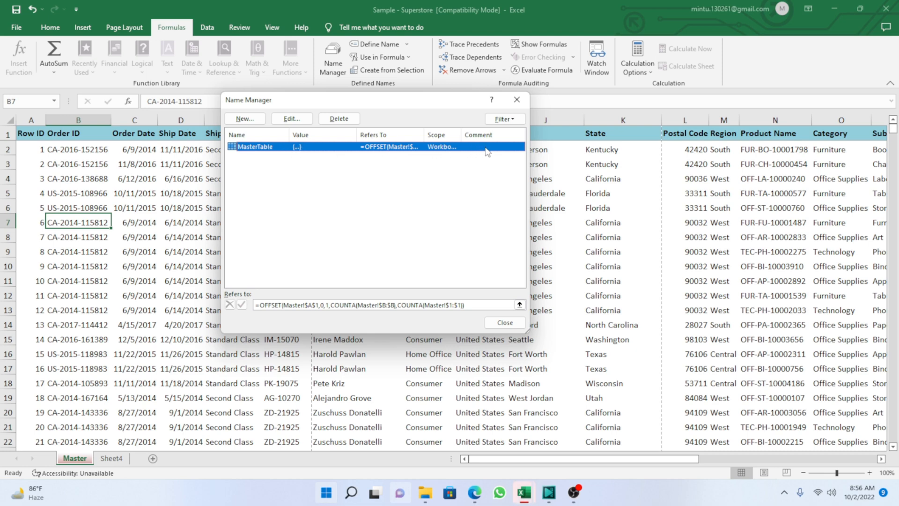
# Inspect the reference formula stored for MasterTable in the Name Manager.
pyautogui.click(281, 195)
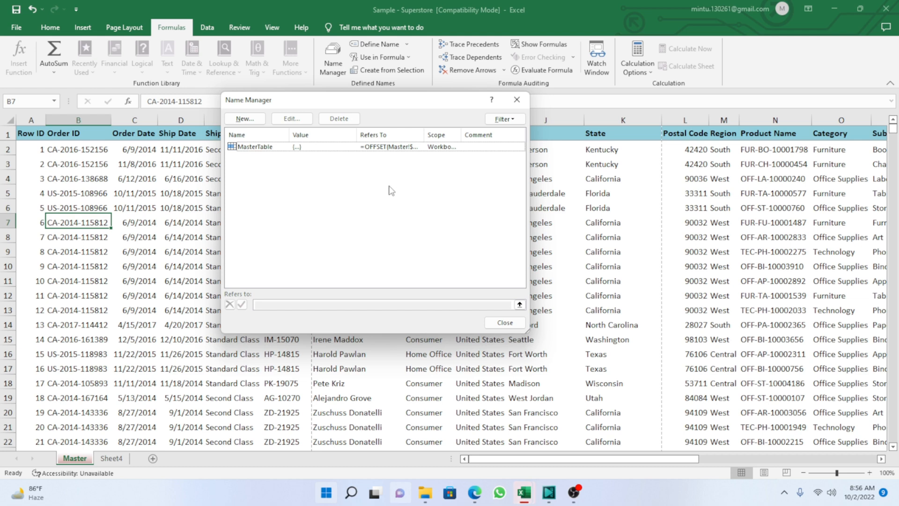
pyautogui.click(262, 147)
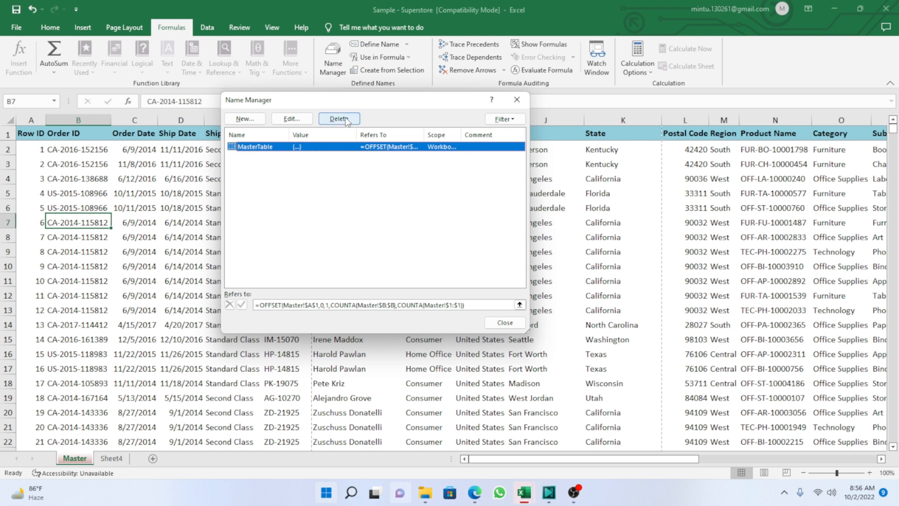
pyautogui.click(349, 205)
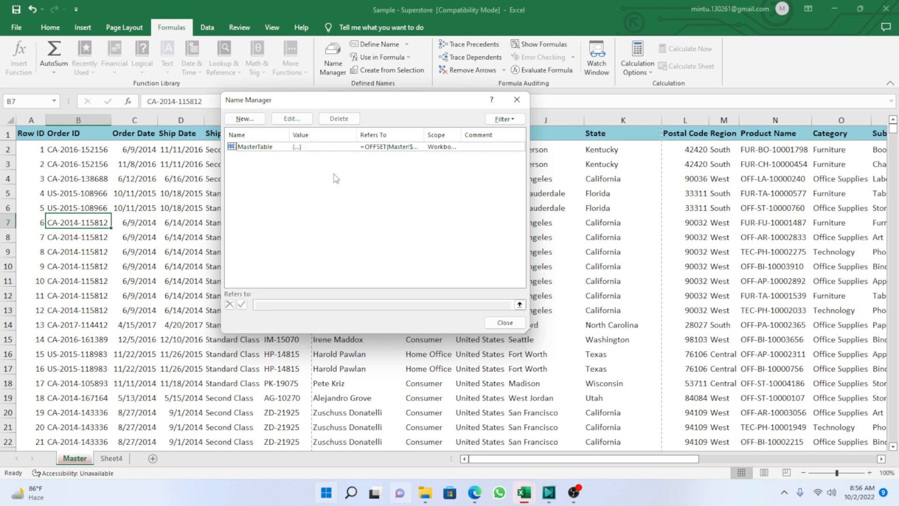
# Review the MasterTable definition in the Name Manager, opening it for editing and leaving it as is.
pyautogui.click(267, 147)
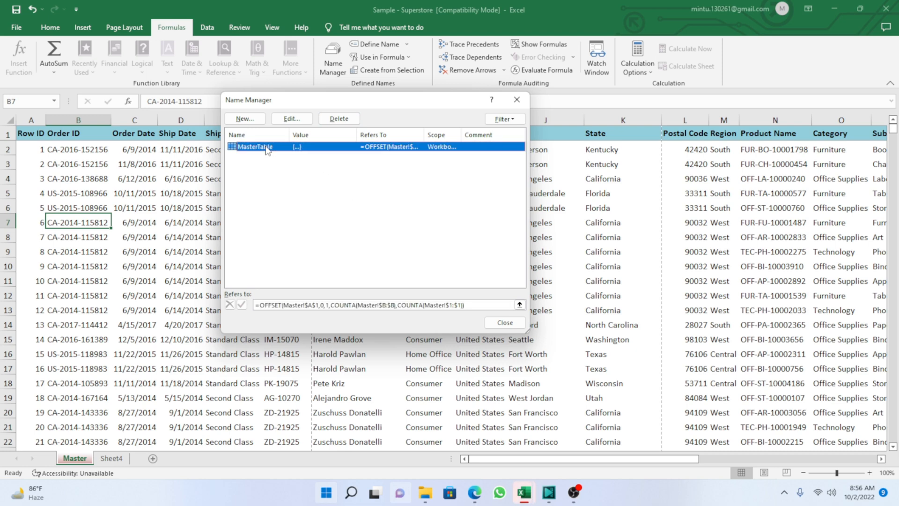
pyautogui.click(292, 120)
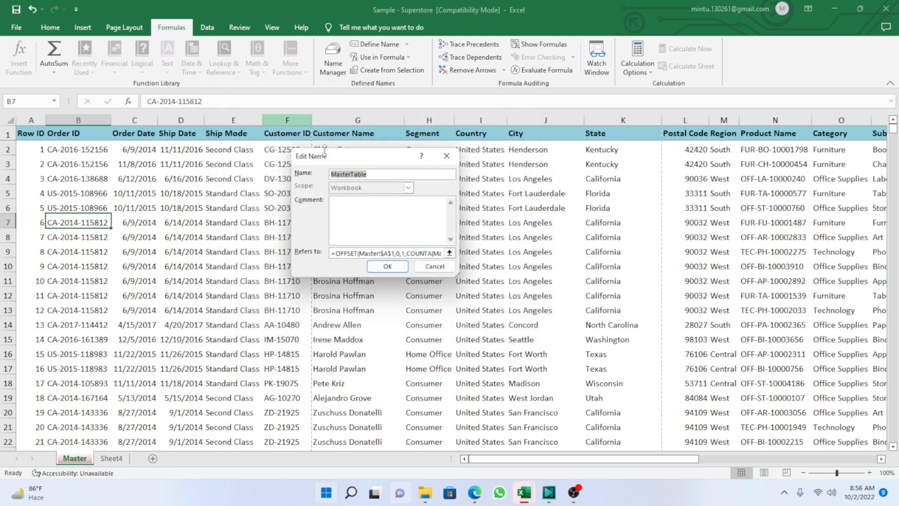
pyautogui.click(387, 267)
pyautogui.doubleClick(269, 149)
pyautogui.click(387, 267)
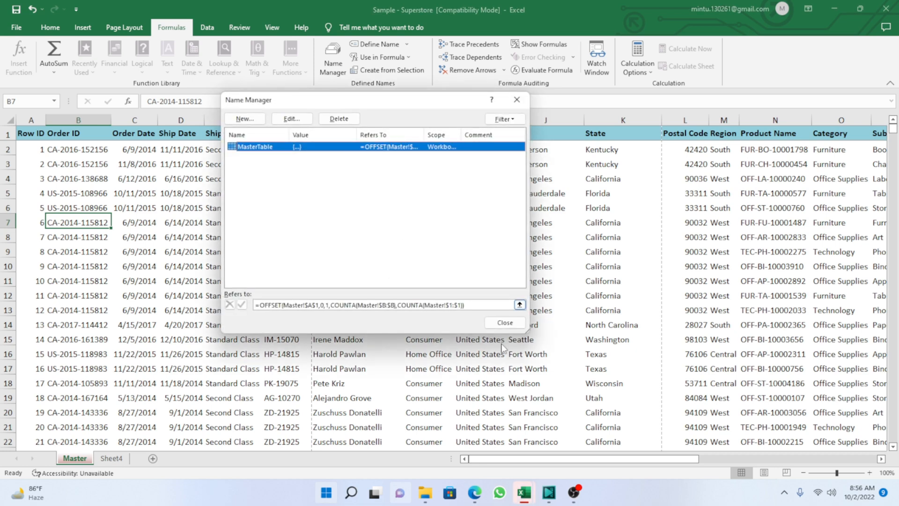
pyautogui.click(505, 323)
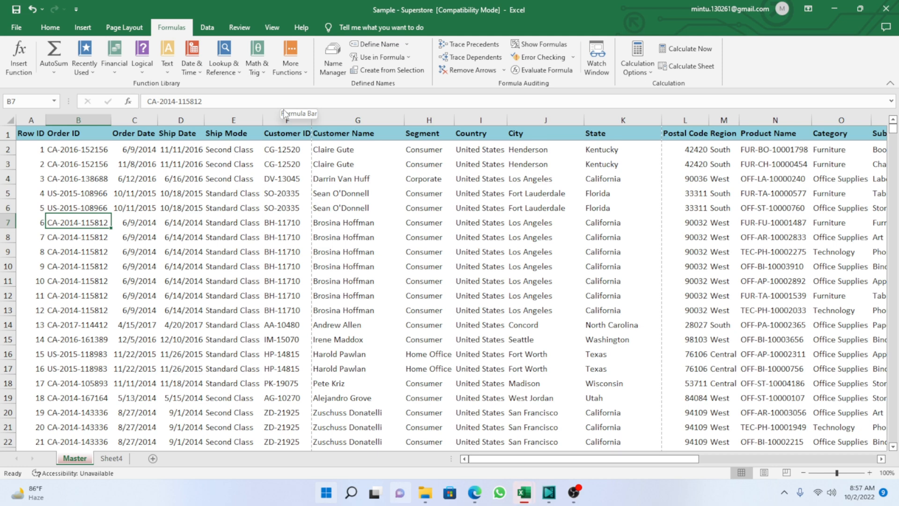
# Check which cells of the Master sheet the MasterTable reference covers, examining its last rows and outermost columns.
pyautogui.hotkey('ctrl', 'F3')
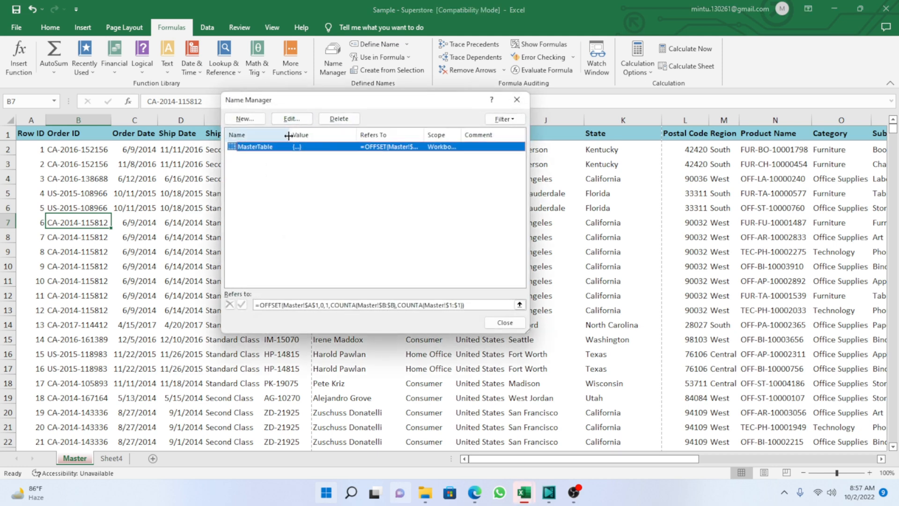
pyautogui.click(471, 305)
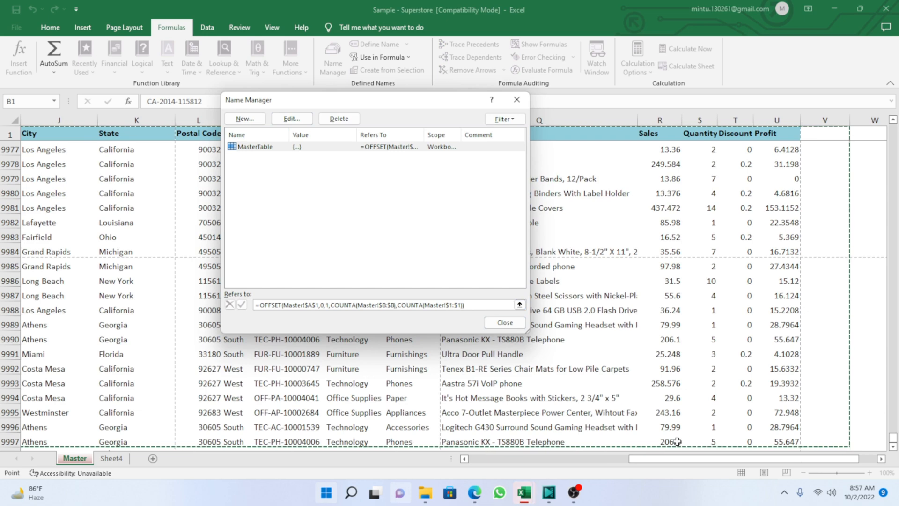
pyautogui.moveTo(690, 462); pyautogui.dragTo(510, 472)
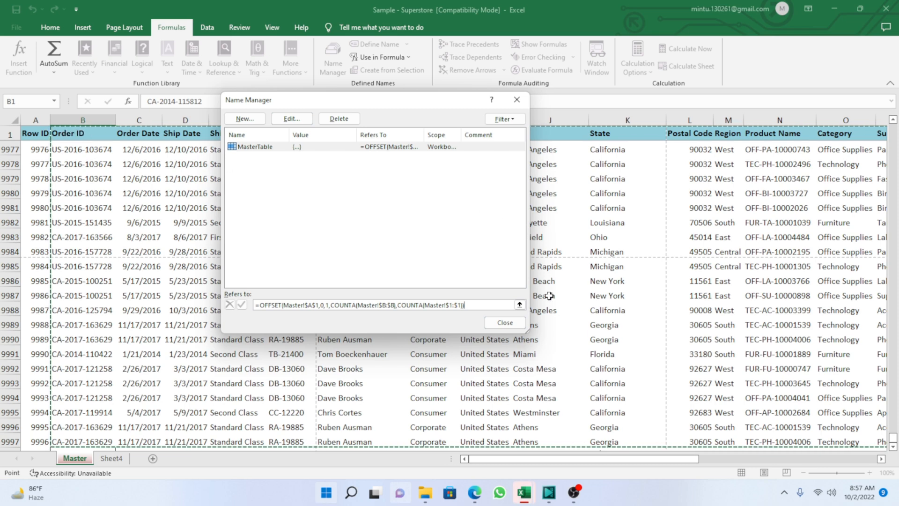
pyautogui.moveTo(608, 458); pyautogui.dragTo(778, 424)
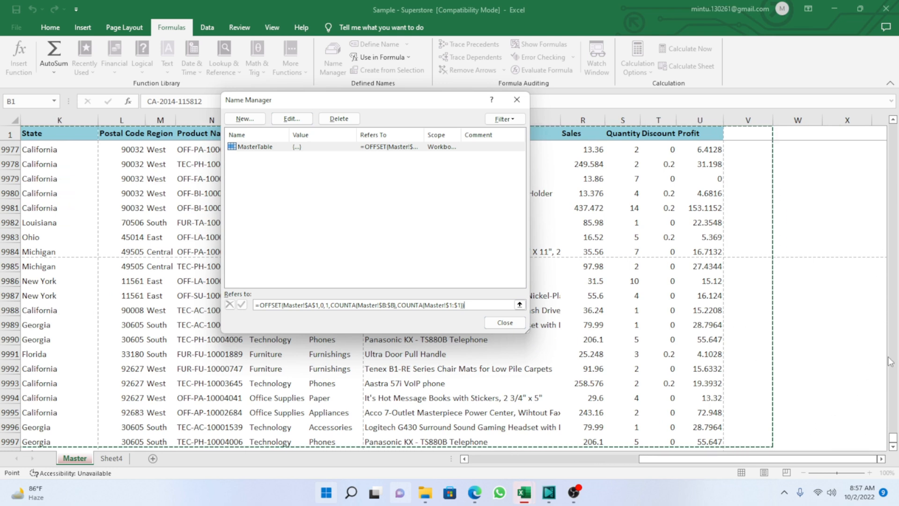
pyautogui.click(893, 446)
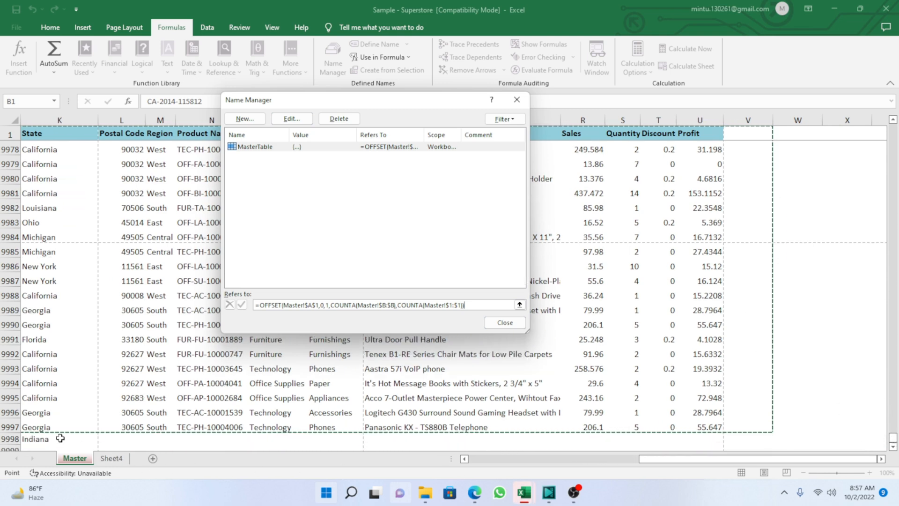
pyautogui.moveTo(655, 458); pyautogui.dragTo(442, 474)
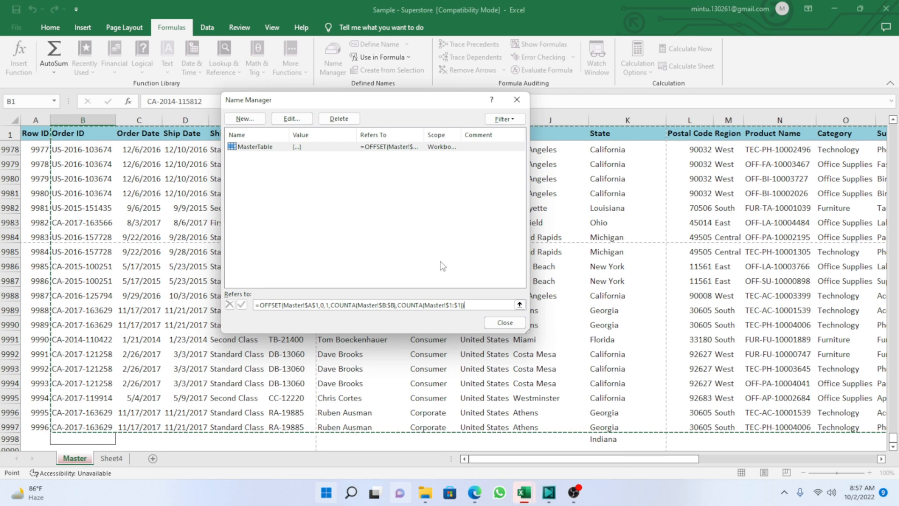
pyautogui.click(504, 323)
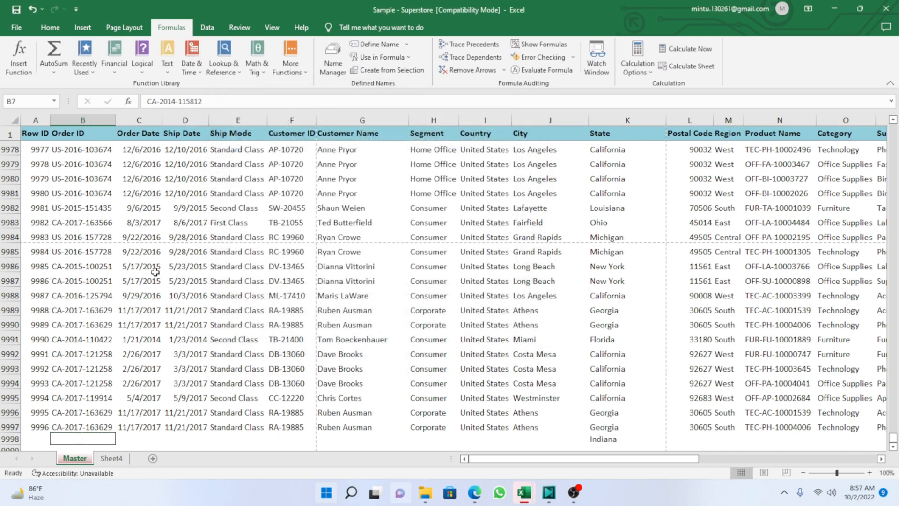
pyautogui.click(111, 221)
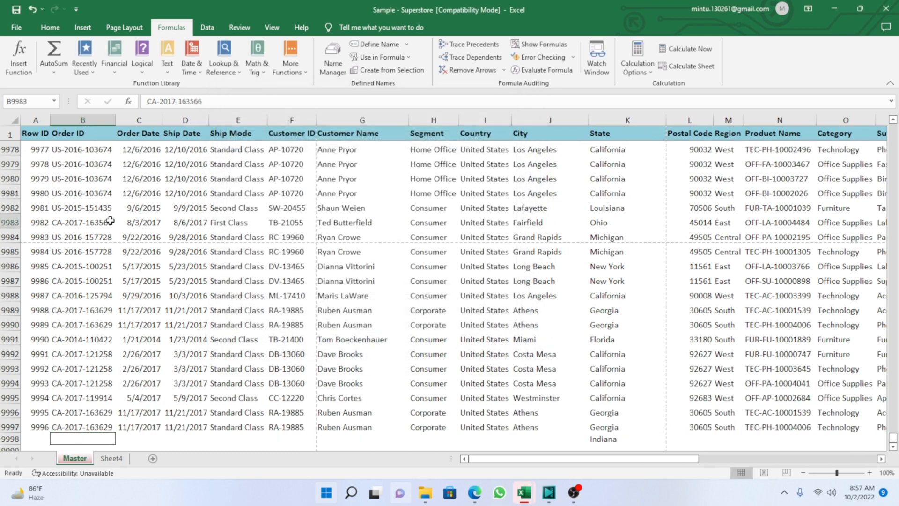
# In cell C2 of Sheet4, start a VLOOKUP formula with B2 as lookup value and the defined name MasterTable as table array.
pyautogui.click(120, 463)
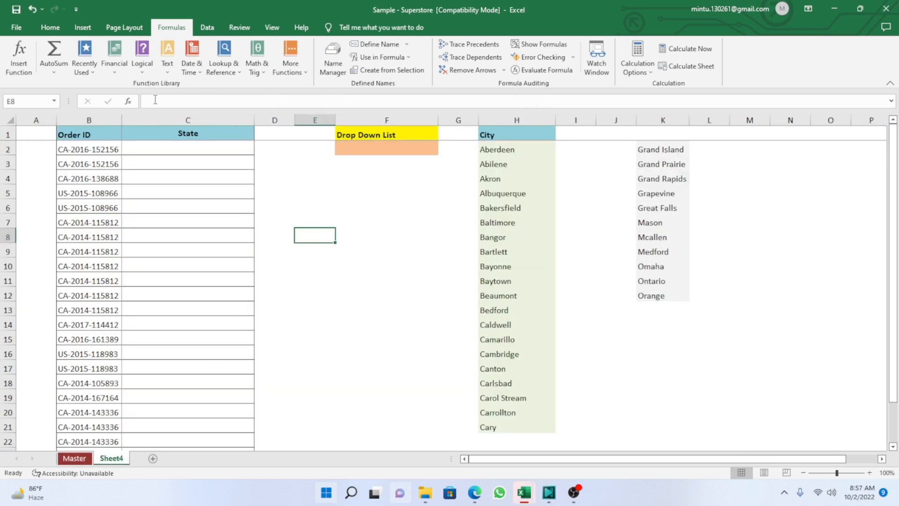
pyautogui.click(160, 150)
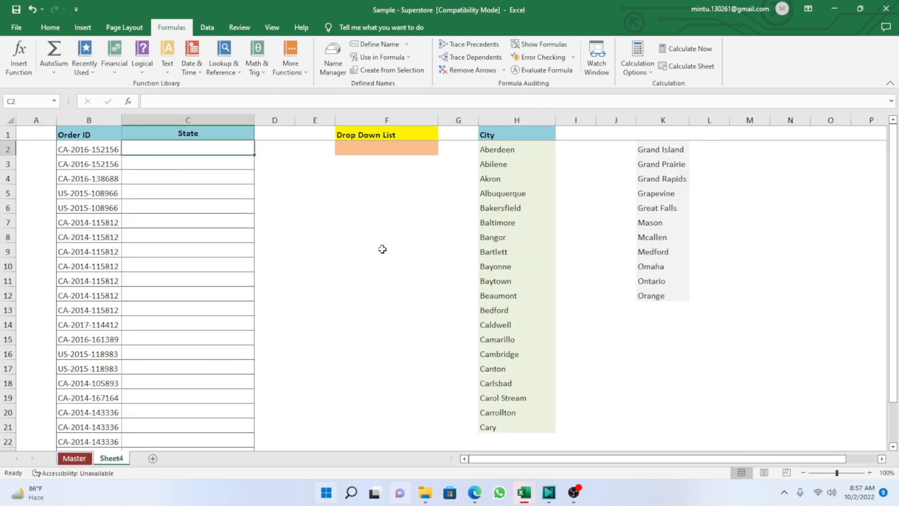
pyautogui.write('=')
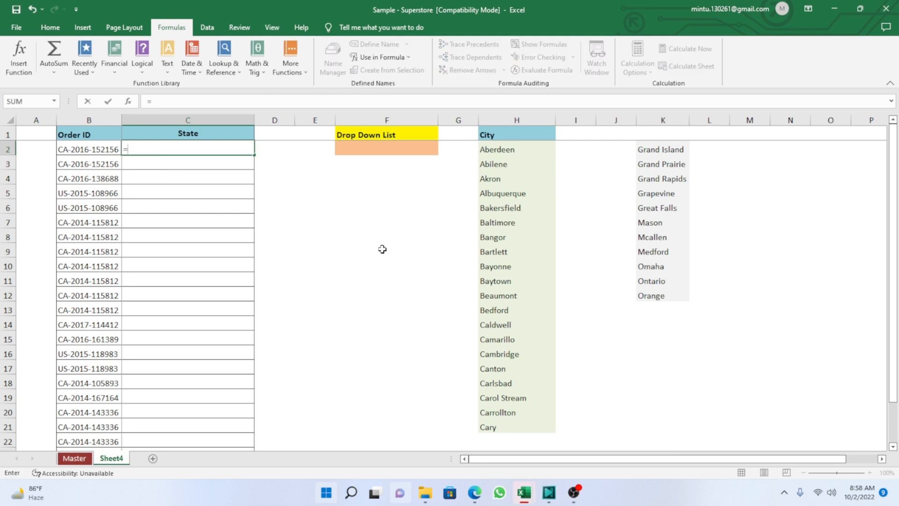
pyautogui.write('vl')
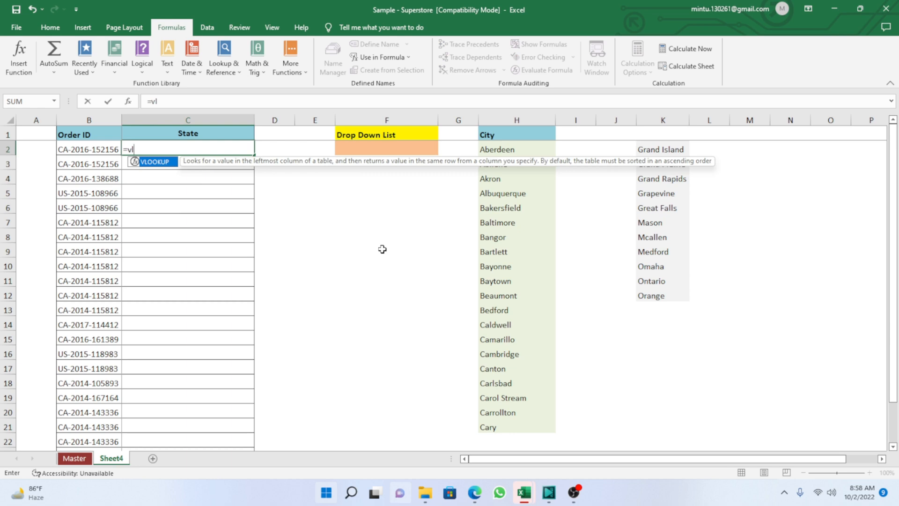
pyautogui.press('Tab')
pyautogui.press('Left')
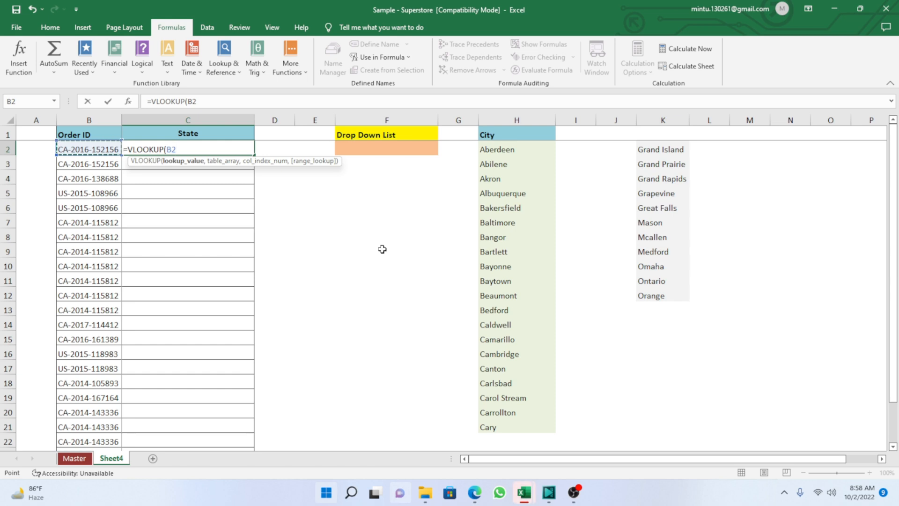
pyautogui.write(',')
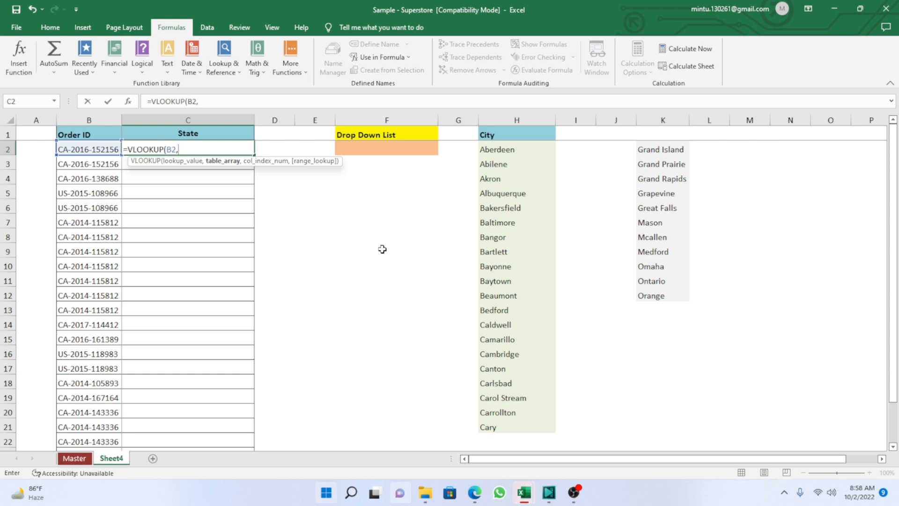
pyautogui.press('F3')
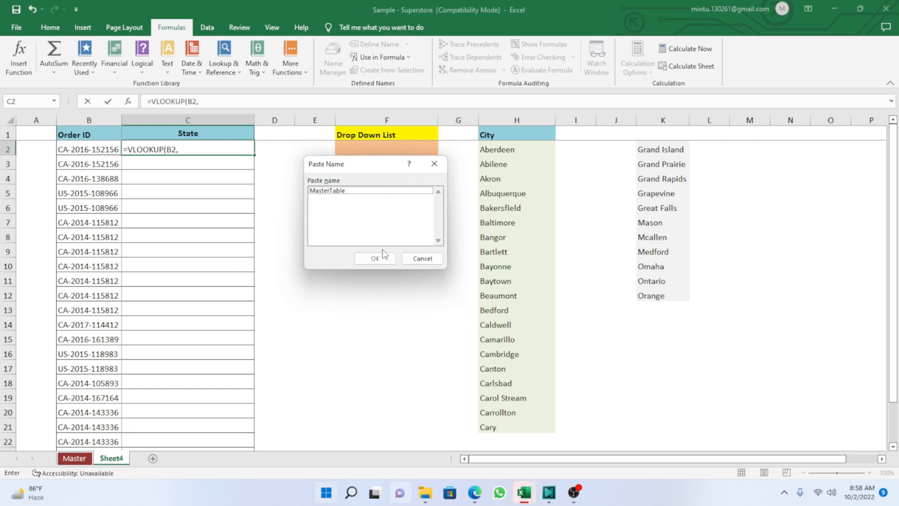
pyautogui.click(330, 191)
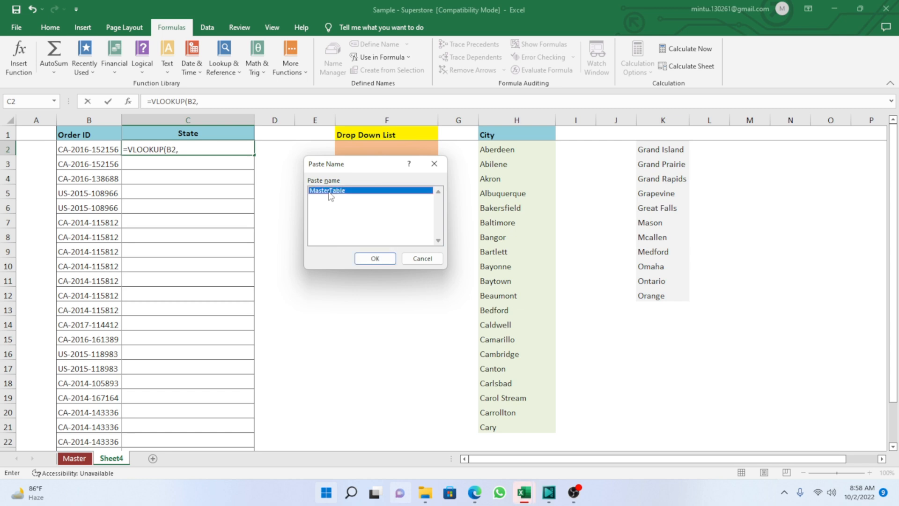
pyautogui.click(372, 258)
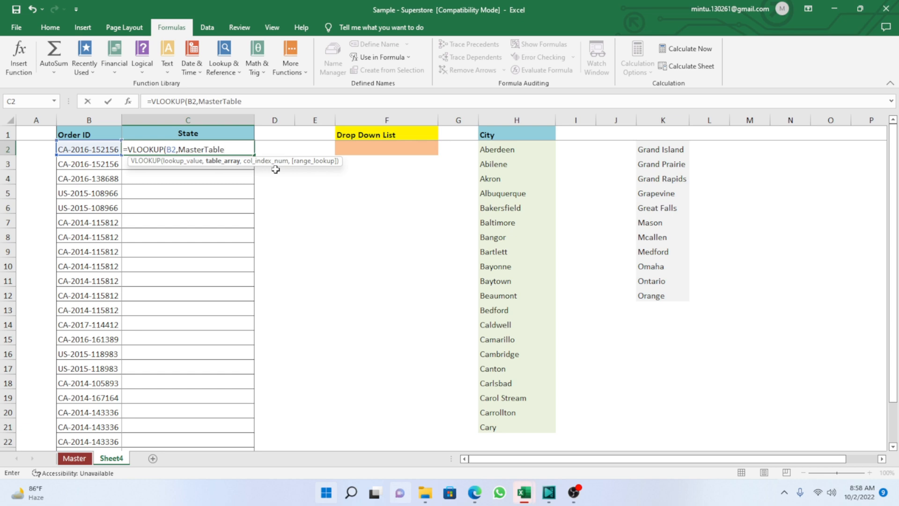
# Complete the VLOOKUP in C2 with column index 10 and FALSE for an exact match.
pyautogui.write(',1')
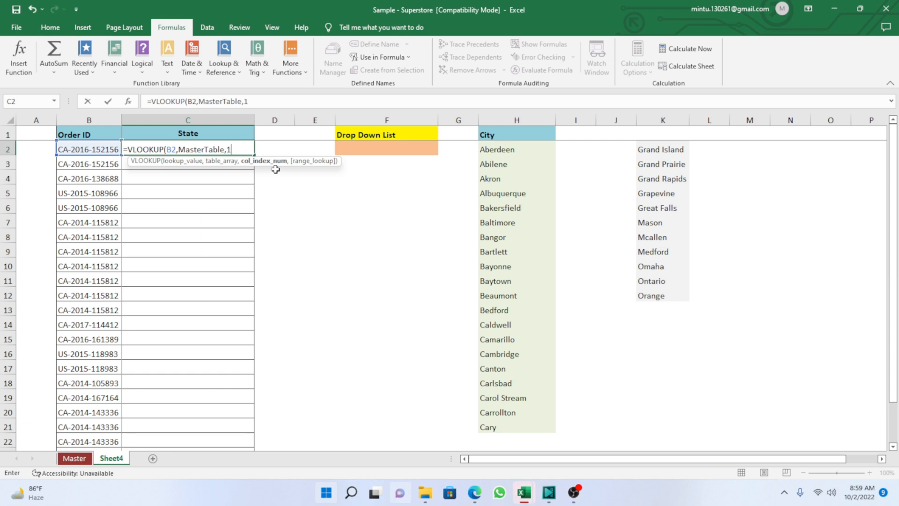
pyautogui.write('0,')
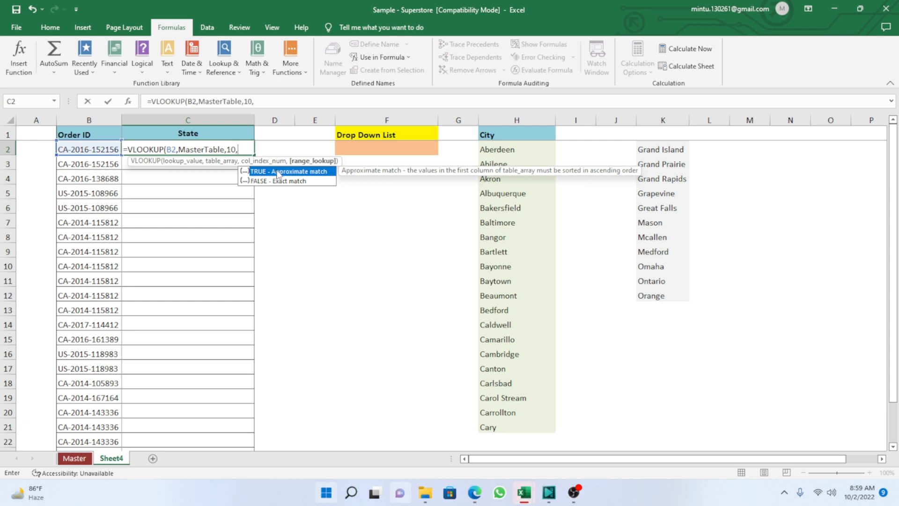
pyautogui.doubleClick(260, 181)
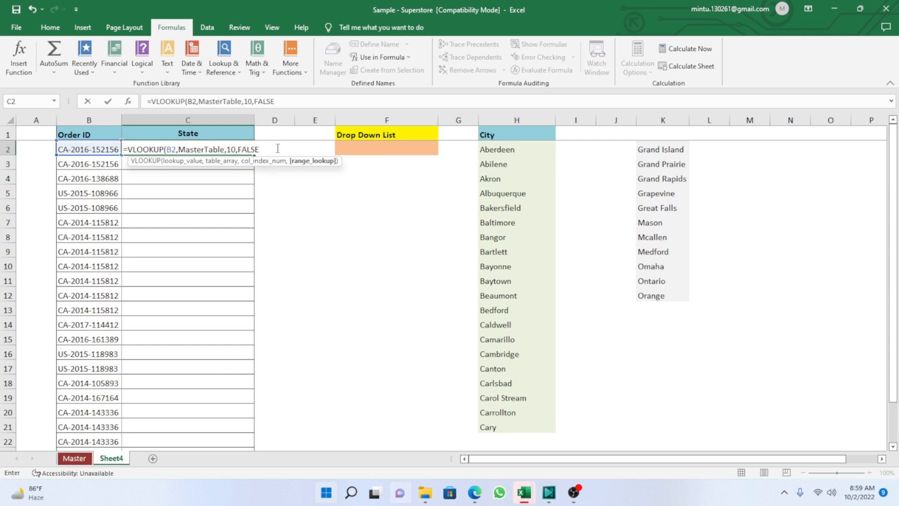
pyautogui.write(')')
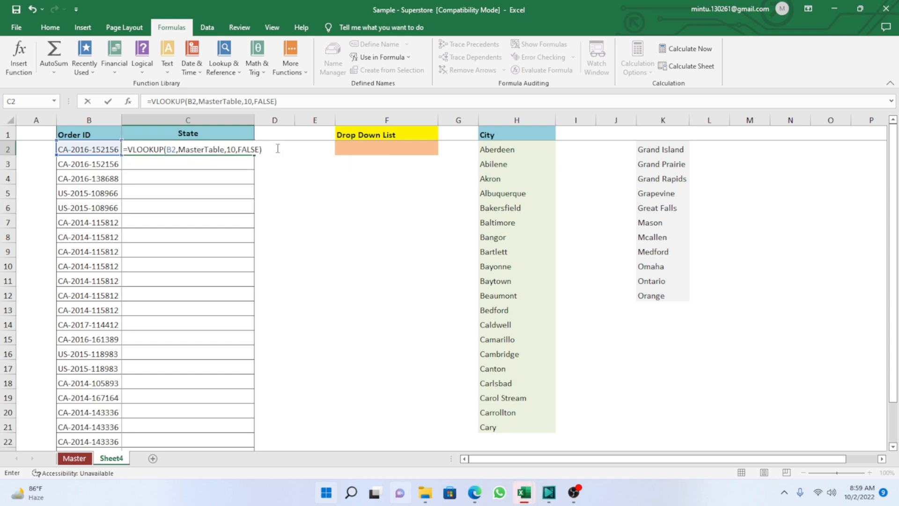
pyautogui.press('Return')
pyautogui.press('Up')
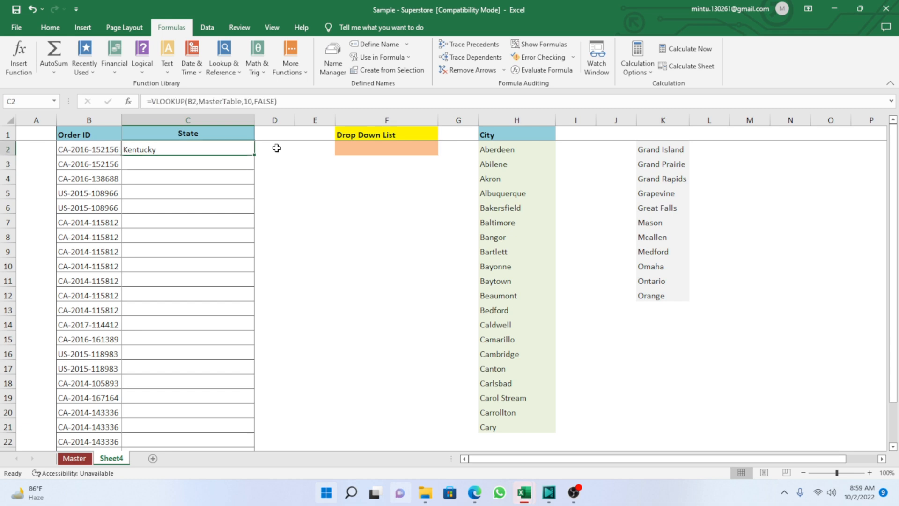
# Fill the VLOOKUP formula from C2 down the State column through C24.
pyautogui.press('Left')
pyautogui.hotkey('ctrl', 'Down')
pyautogui.press('Right')
pyautogui.hotkey('ctrl', 'shift', 'Up')
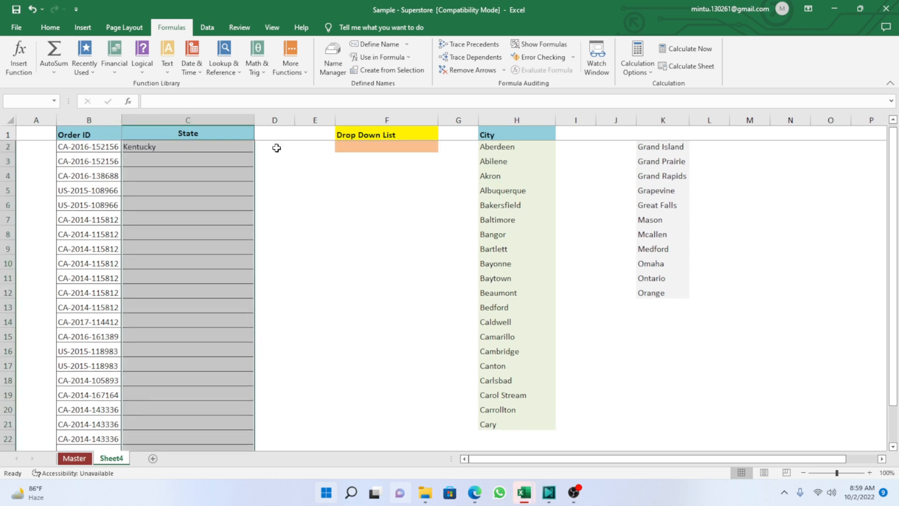
pyautogui.hotkey('ctrl', 'd')
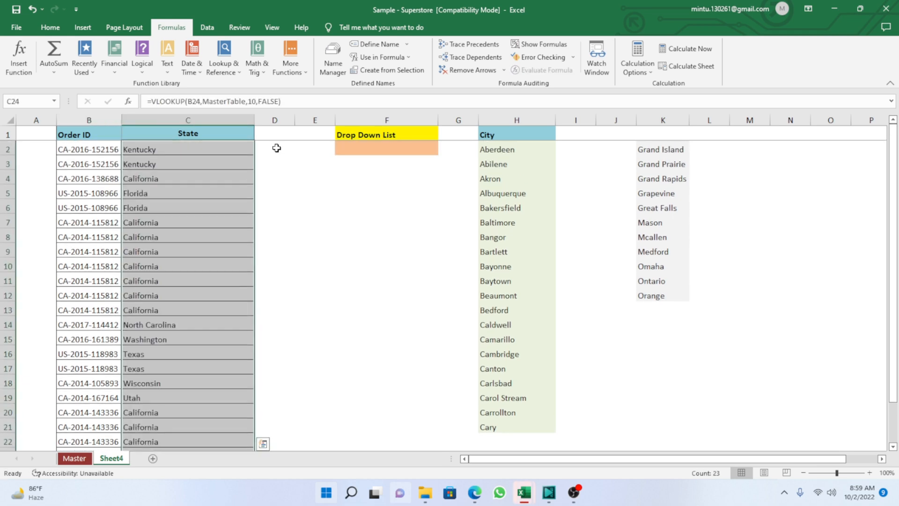
pyautogui.press('Down')
pyautogui.press('Up')
pyautogui.press('Up')
pyautogui.hotkey('ctrl', 'Up')
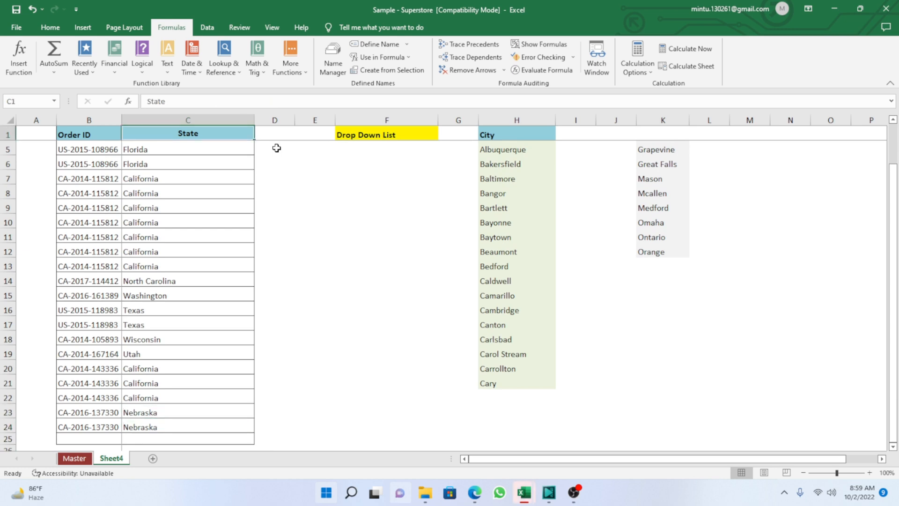
pyautogui.press('Down')
pyautogui.press('Down')
pyautogui.press('Up')
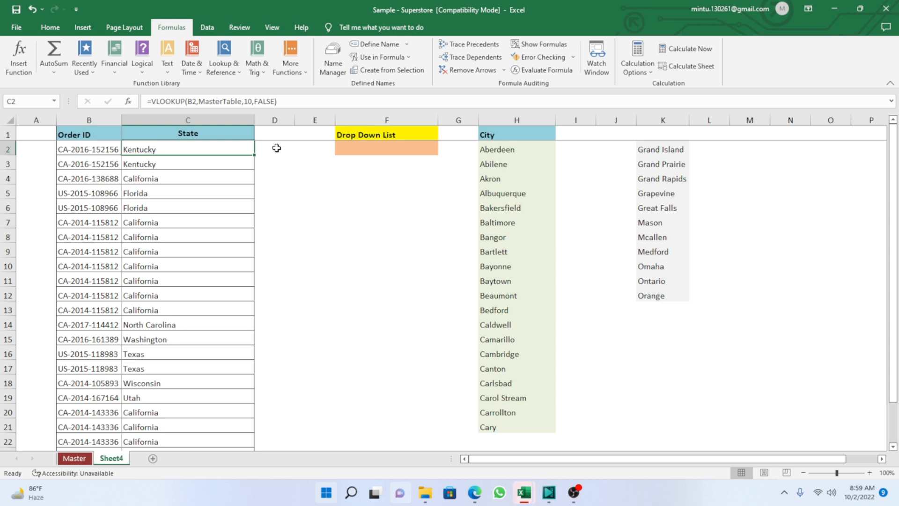
pyautogui.click(312, 208)
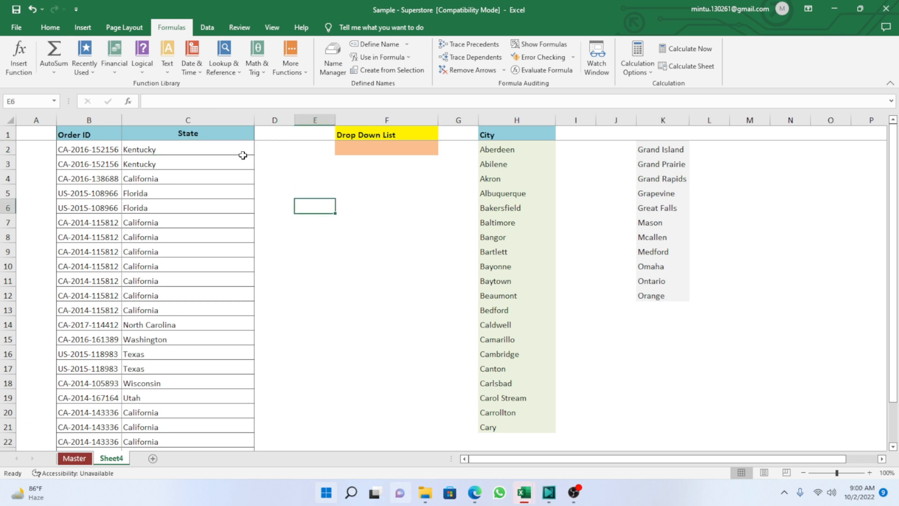
pyautogui.click(200, 135)
pyautogui.click(318, 207)
pyautogui.write('=')
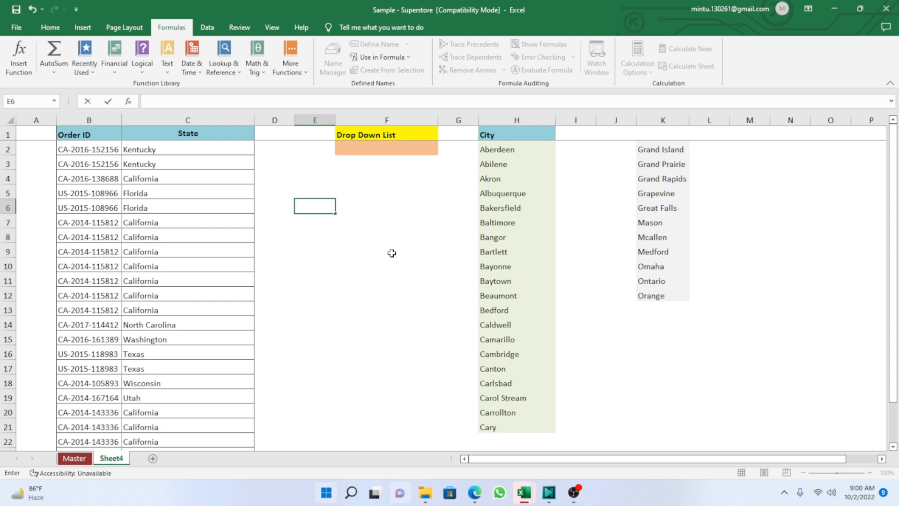
pyautogui.press('Return')
pyautogui.click(336, 284)
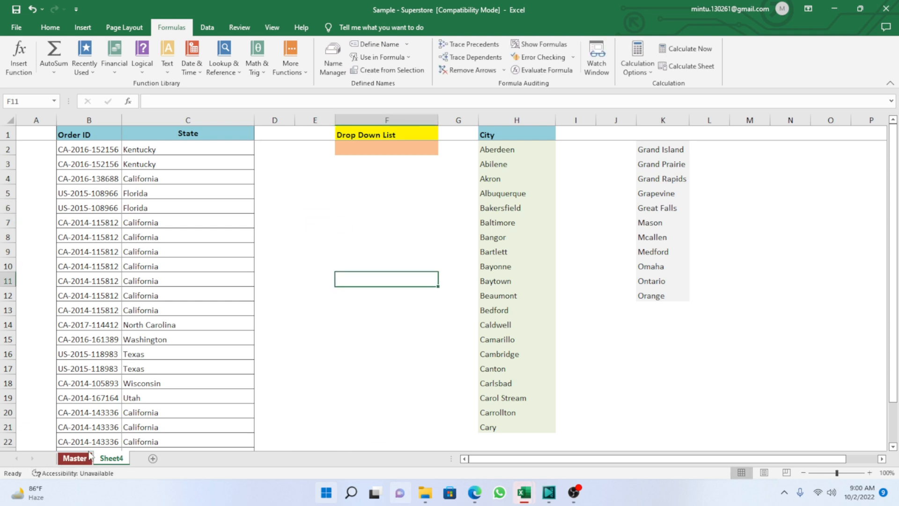
pyautogui.scroll(-5, 177, 298)
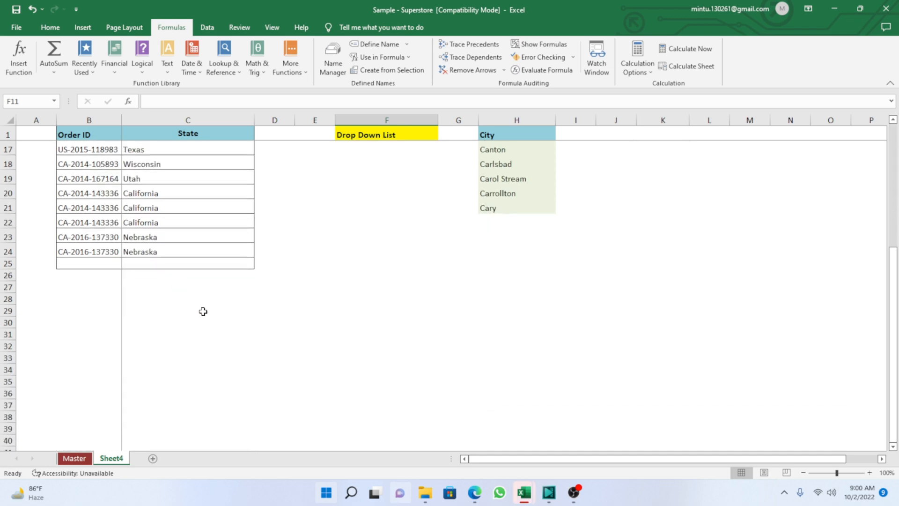
pyautogui.scroll(5, 202, 312)
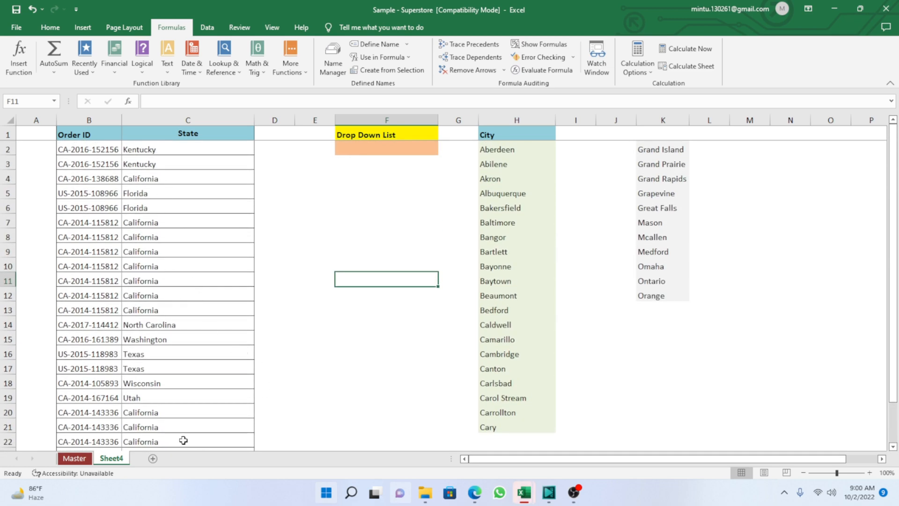
# On the Master sheet, select cell A9998, directly below the last Row ID.
pyautogui.click(76, 459)
pyautogui.scroll(-5, 106, 435)
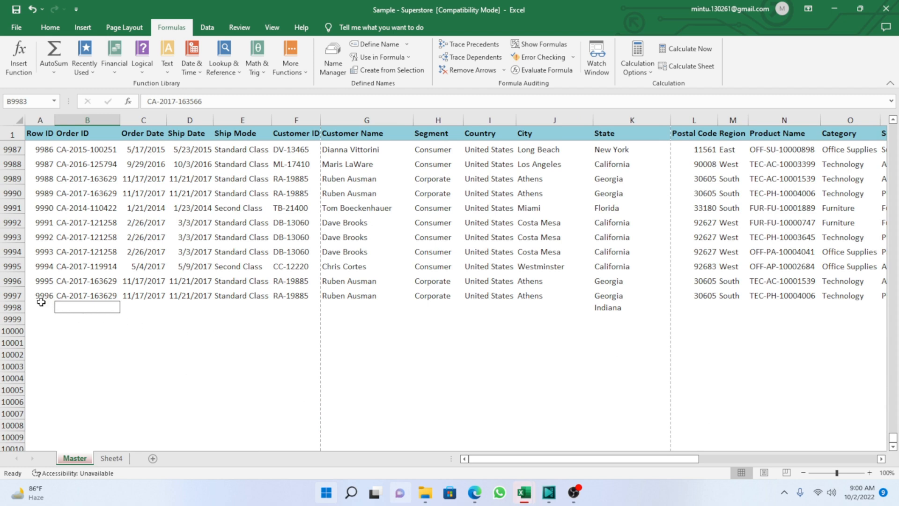
pyautogui.click(42, 303)
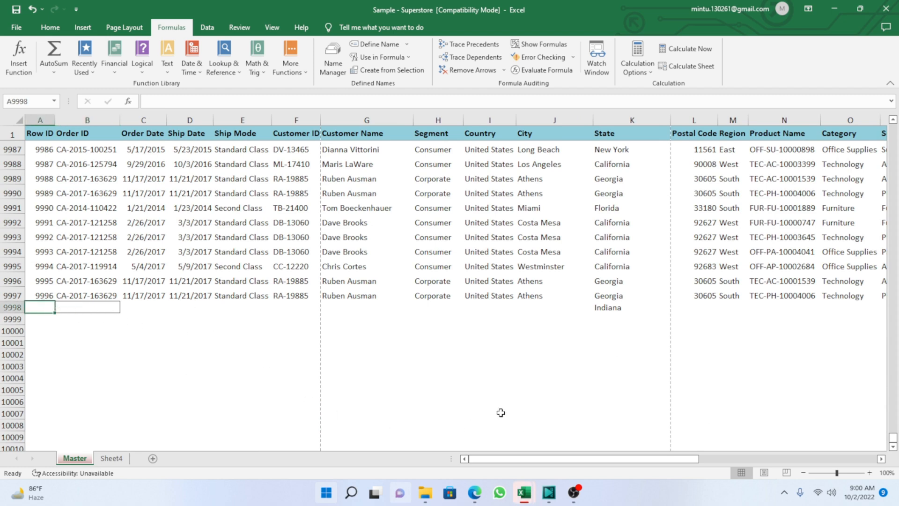
# Switch to the Book4 workbook and autofit the Order ID column so the full IDs show.
pyautogui.click(523, 493)
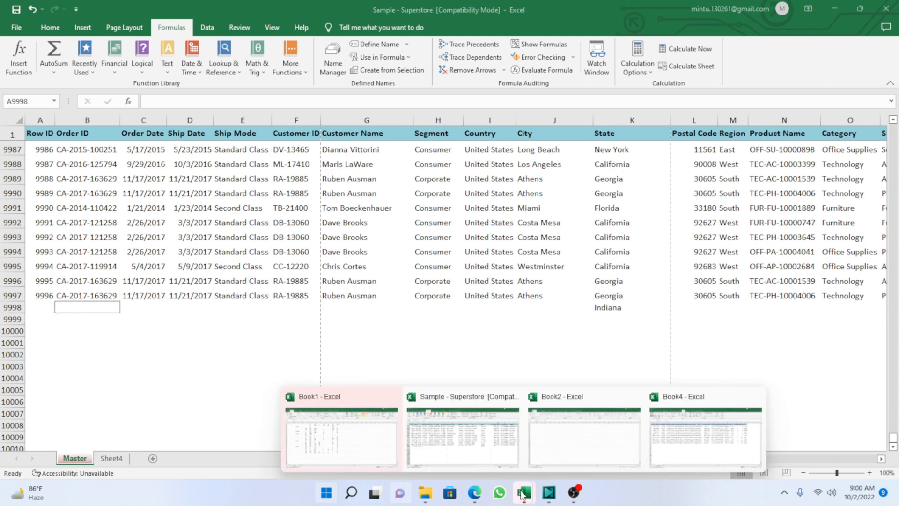
pyautogui.click(679, 459)
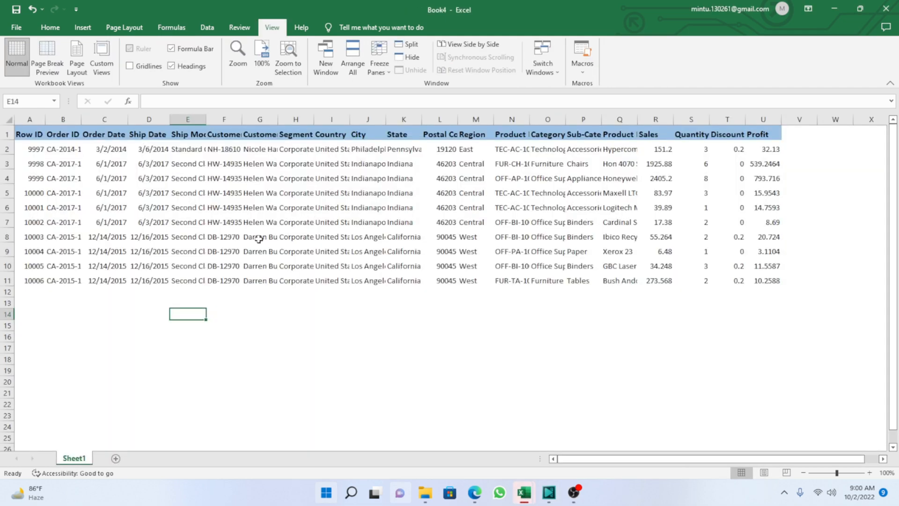
pyautogui.click(41, 175)
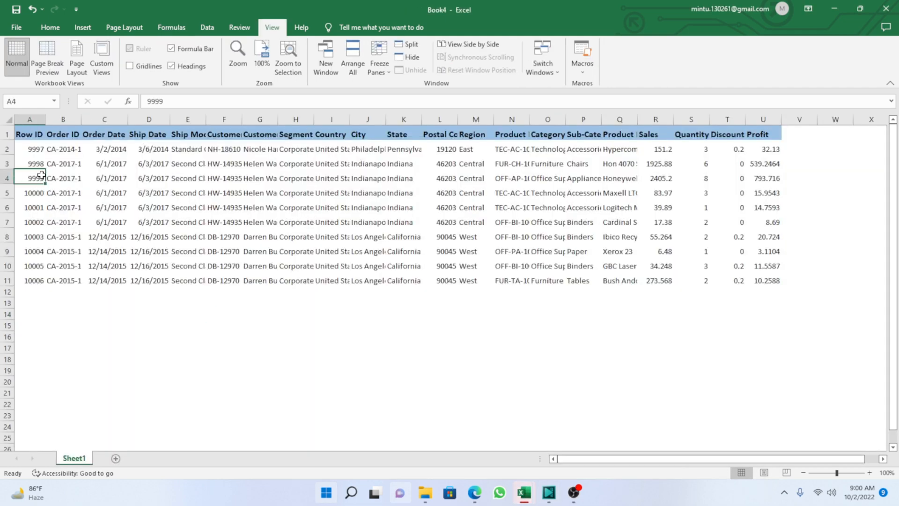
pyautogui.press('Right')
pyautogui.press('Right')
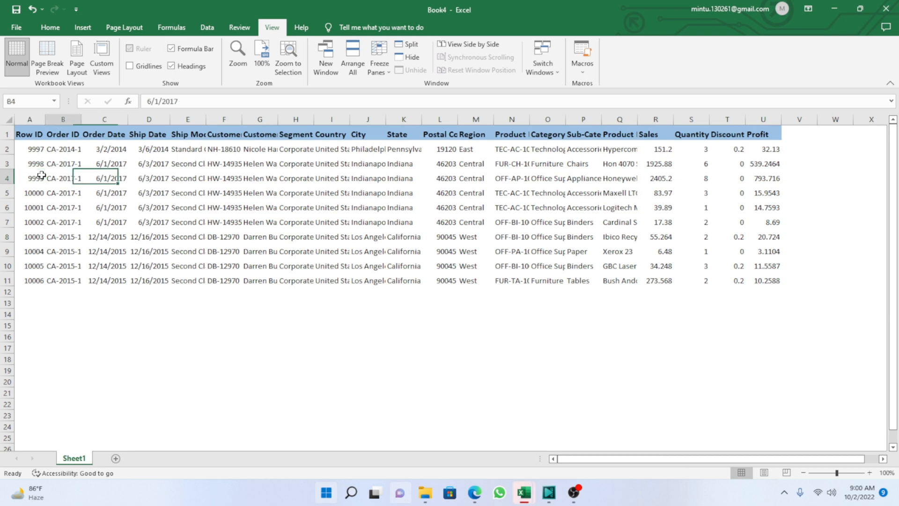
pyautogui.press('Left')
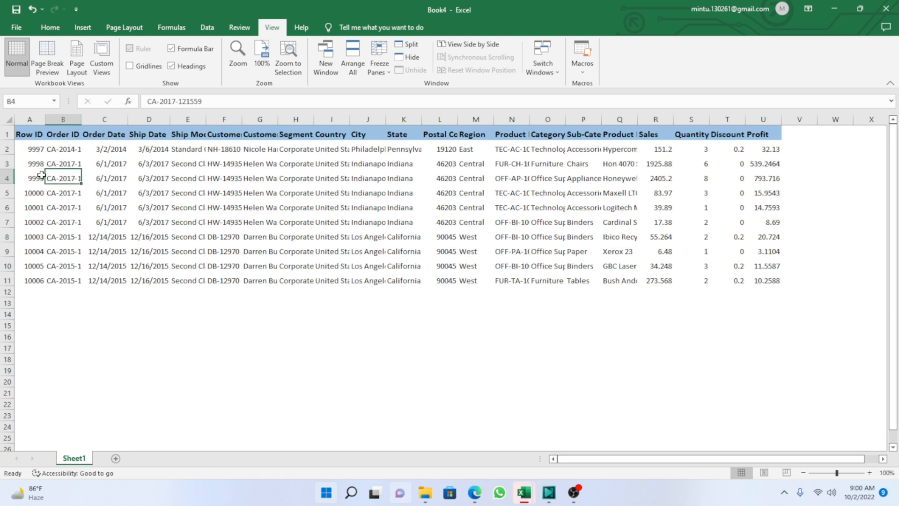
pyautogui.doubleClick(84, 113)
# Append _89 to the order ID in B2 of Book4 and refit column B to its contents.
pyautogui.click(99, 152)
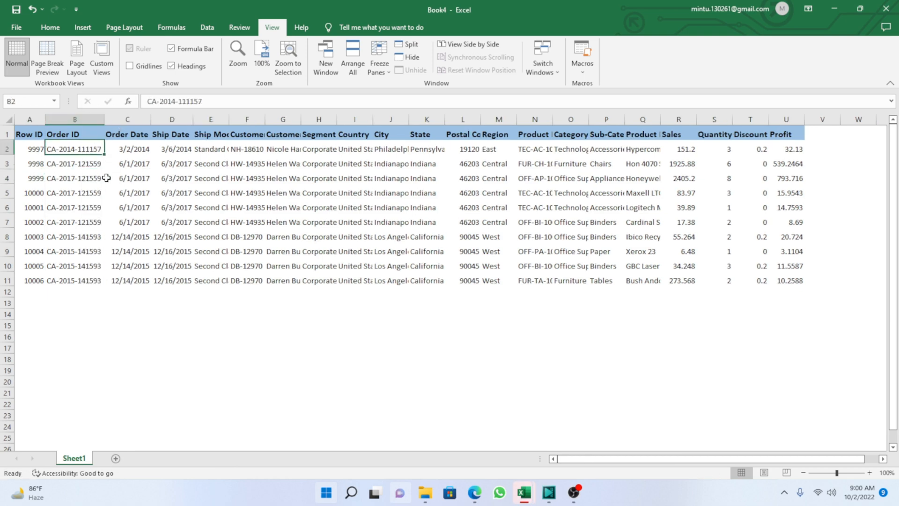
pyautogui.click(205, 102)
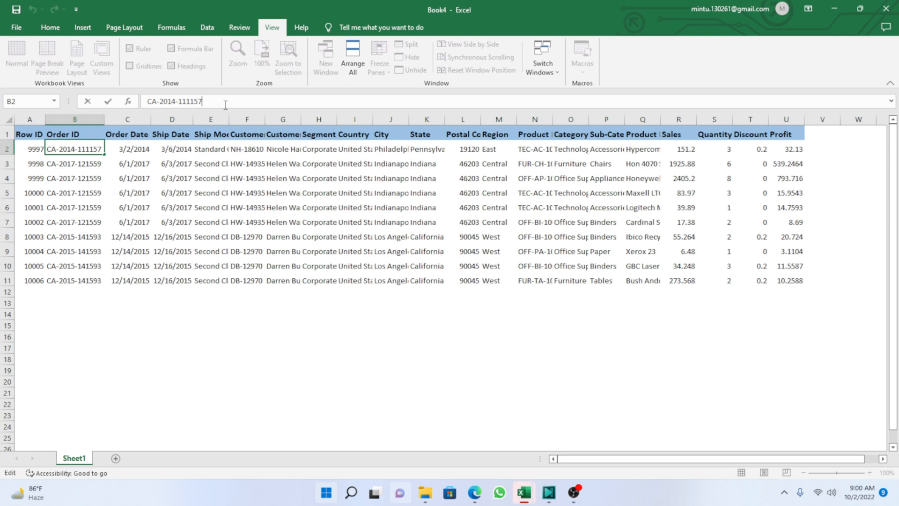
pyautogui.write('_89')
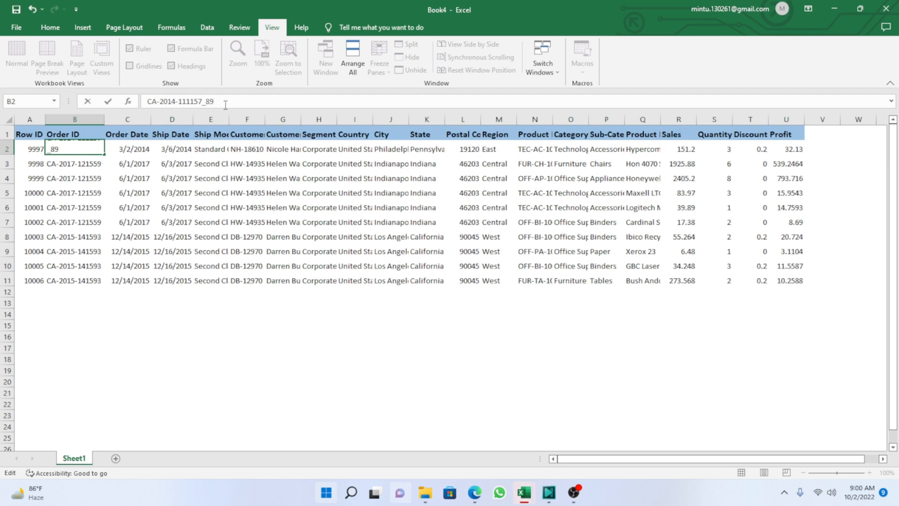
pyautogui.press('Return')
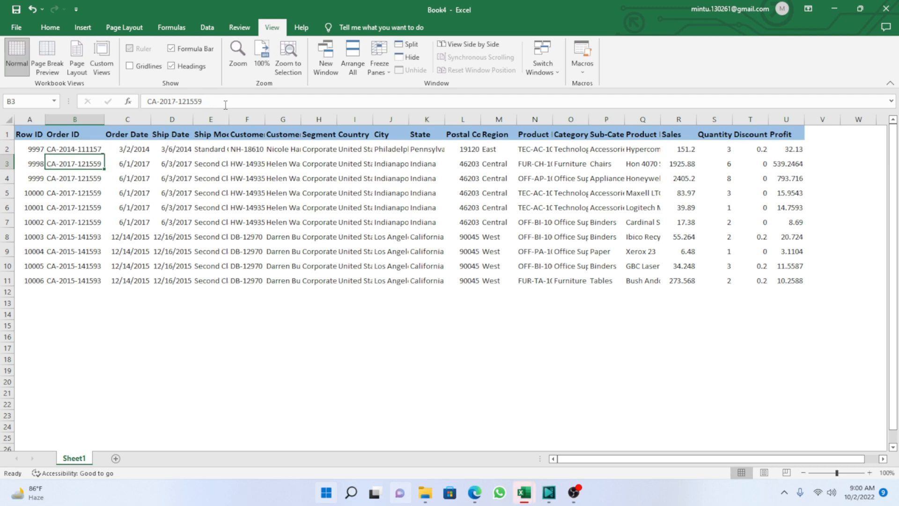
pyautogui.doubleClick(105, 117)
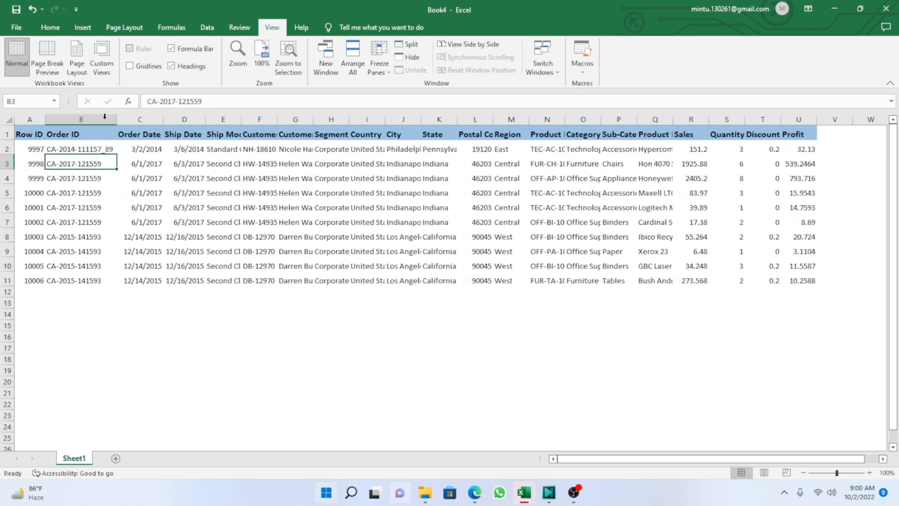
# Append _65, _35, _78 and _15 to the order IDs in B3, B4, B5 and B6 respectively.
pyautogui.click(213, 102)
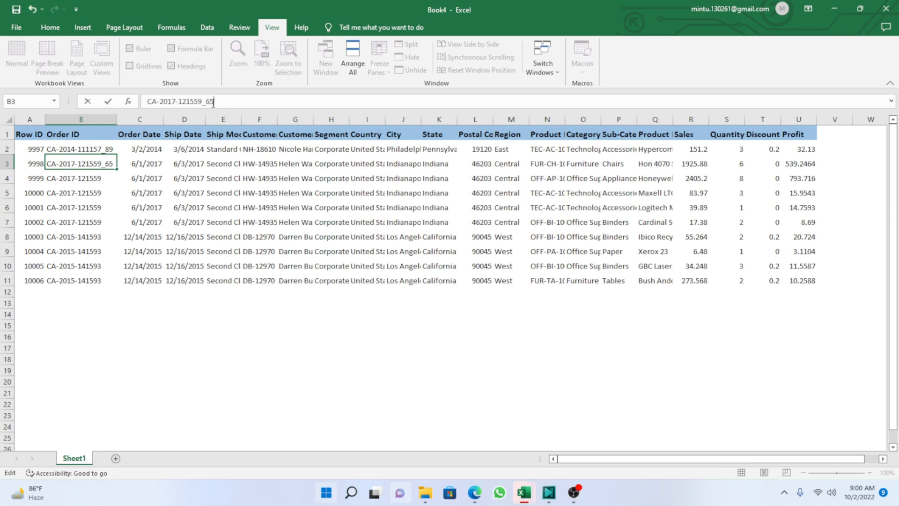
pyautogui.press('Return')
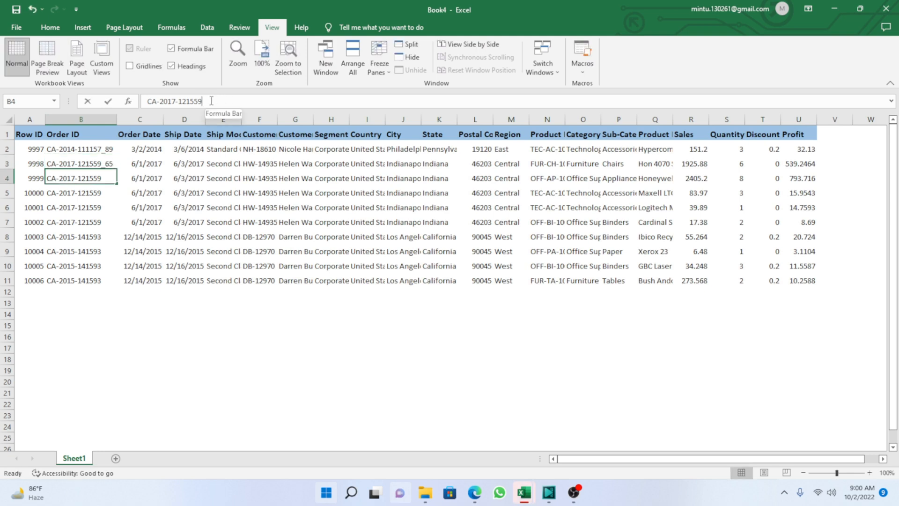
pyautogui.click(219, 101)
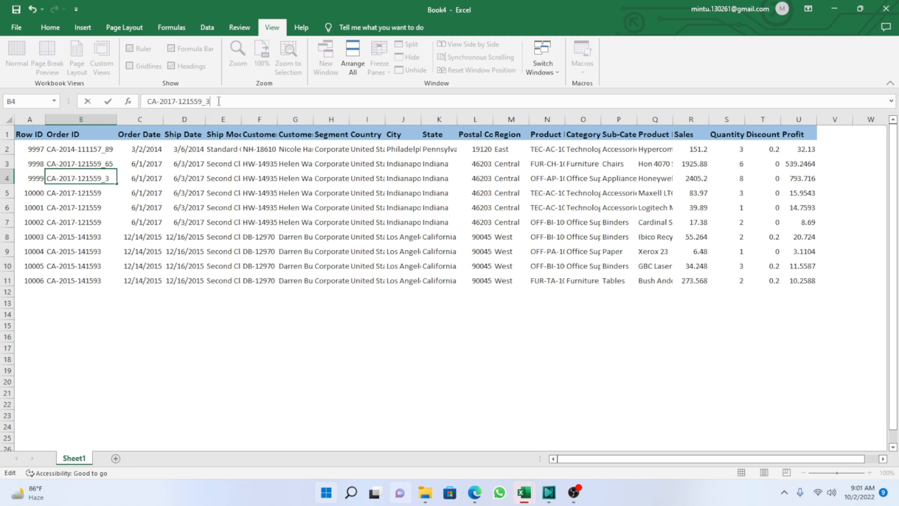
pyautogui.press('Return')
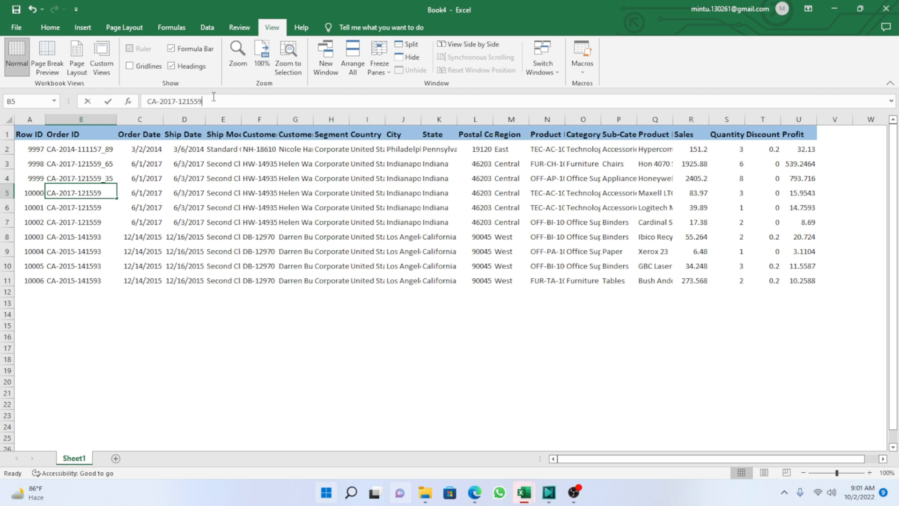
pyautogui.click(227, 99)
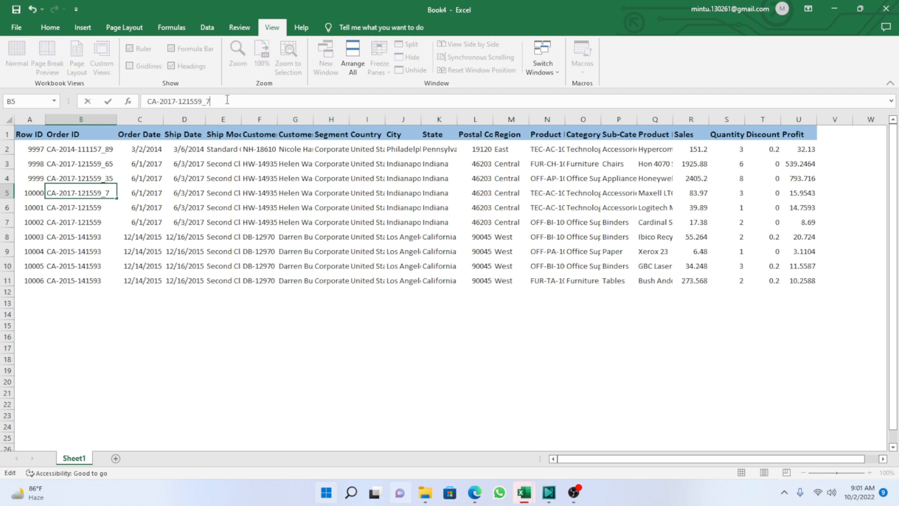
pyautogui.press('Return')
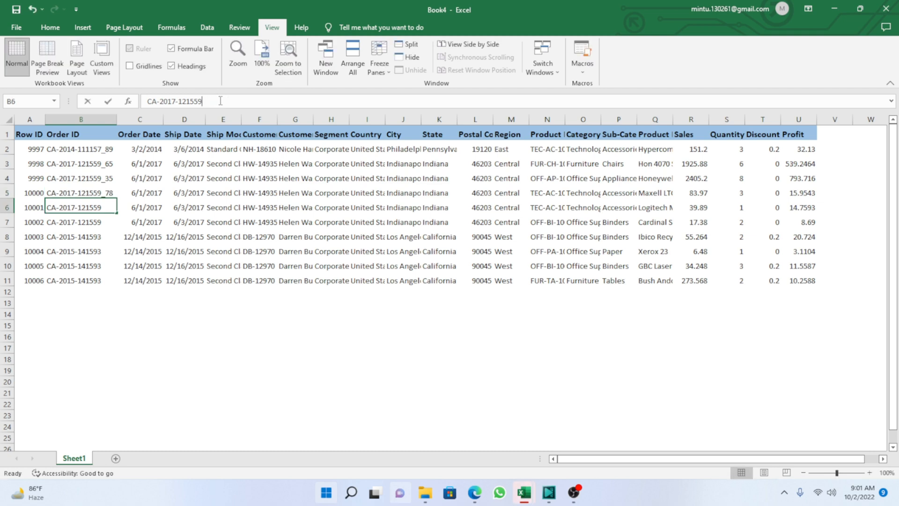
pyautogui.click(228, 101)
pyautogui.write('_15')
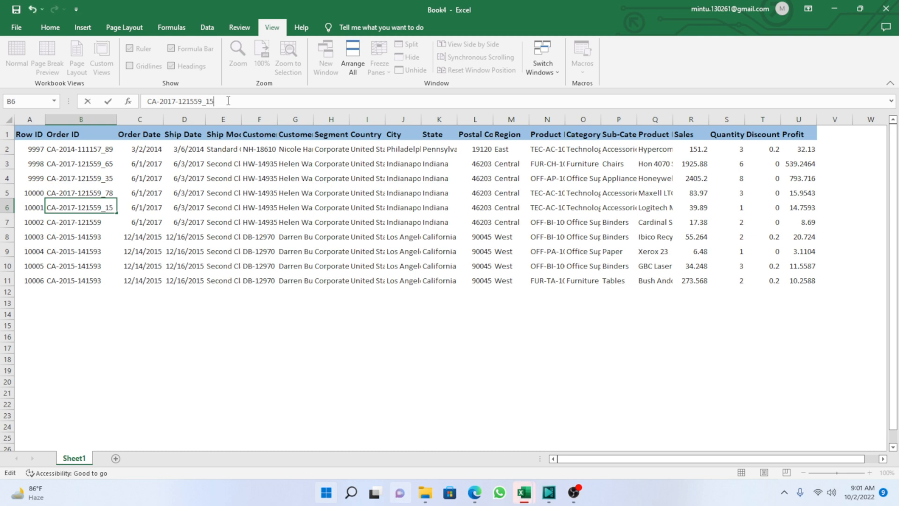
pyautogui.press('Return')
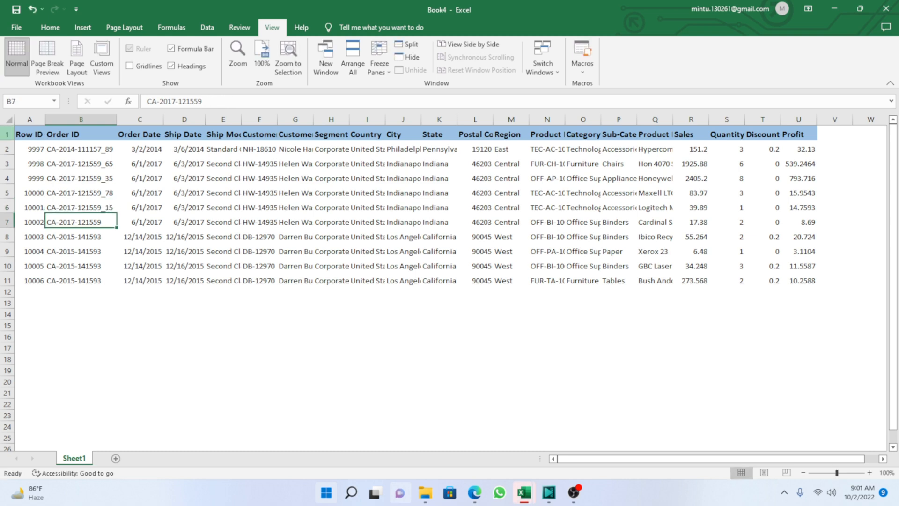
pyautogui.click(75, 148)
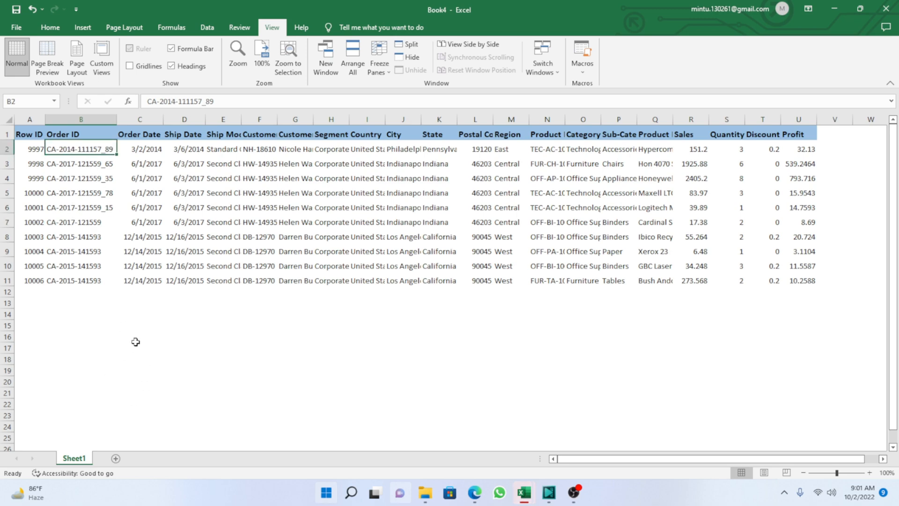
pyautogui.hotkey('alt', 'Tab')
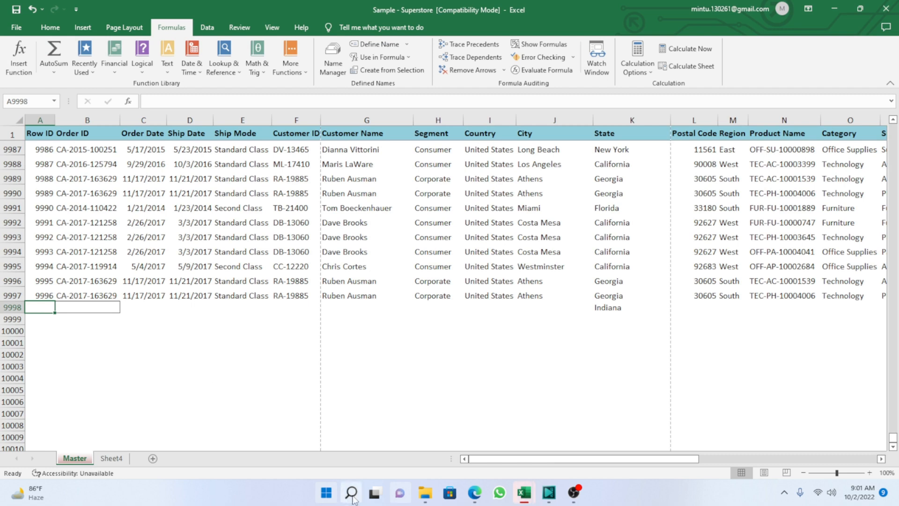
pyautogui.moveTo(524, 498)
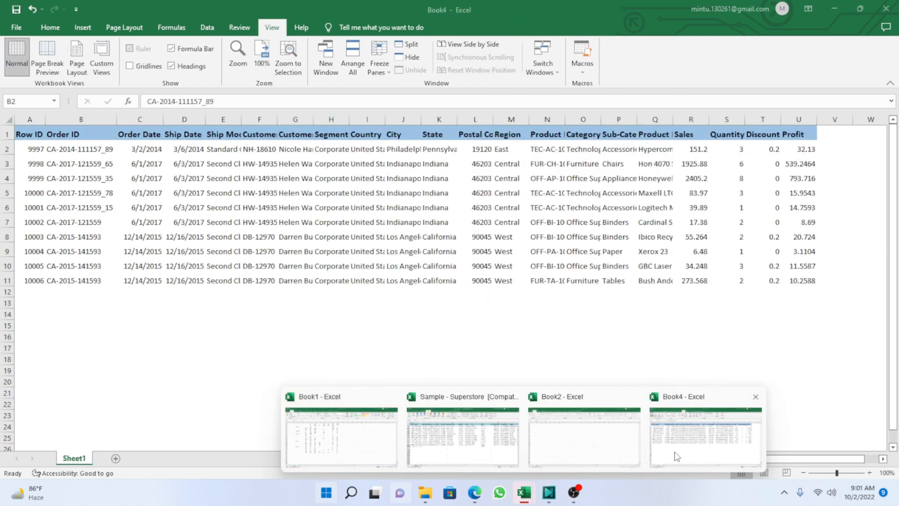
pyautogui.click(677, 457)
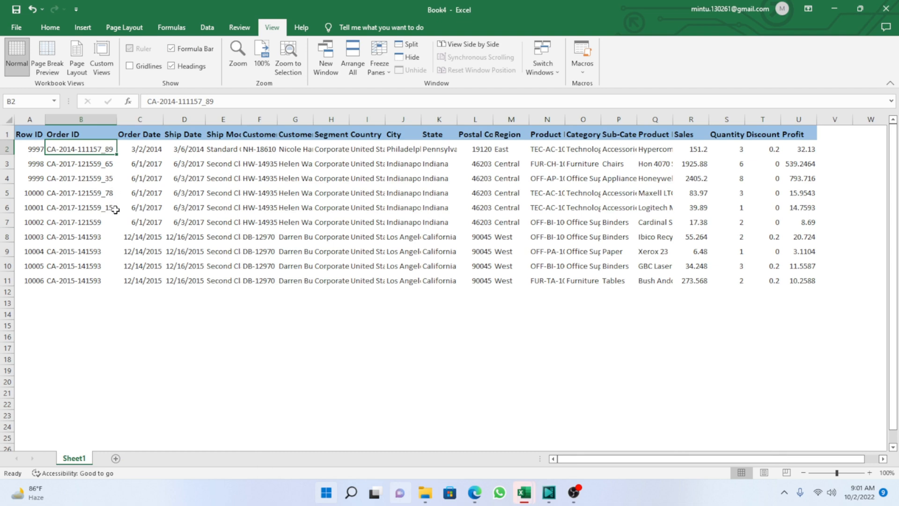
pyautogui.click(176, 337)
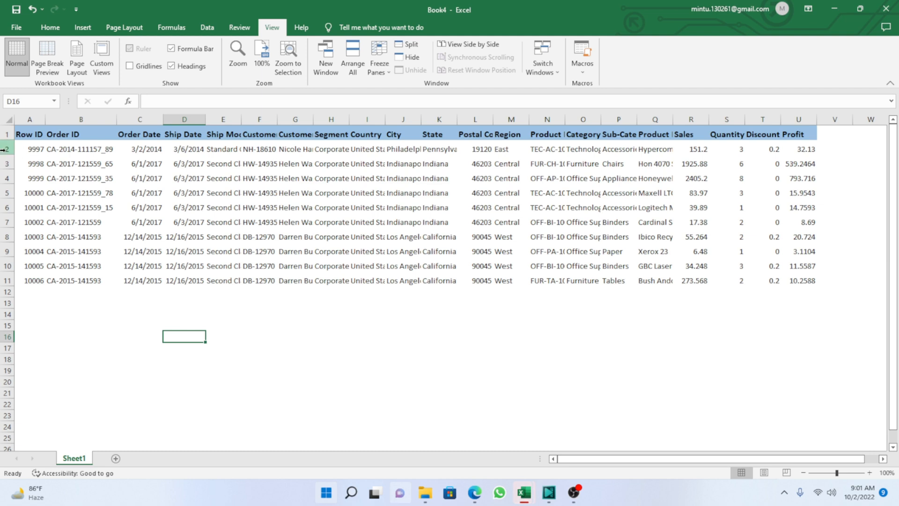
# Copy rows 2 to 6 of Book4 and paste them into the Master sheet of Sample - Superstore starting at A9998.
pyautogui.moveTo(8, 145); pyautogui.dragTo(8, 204)
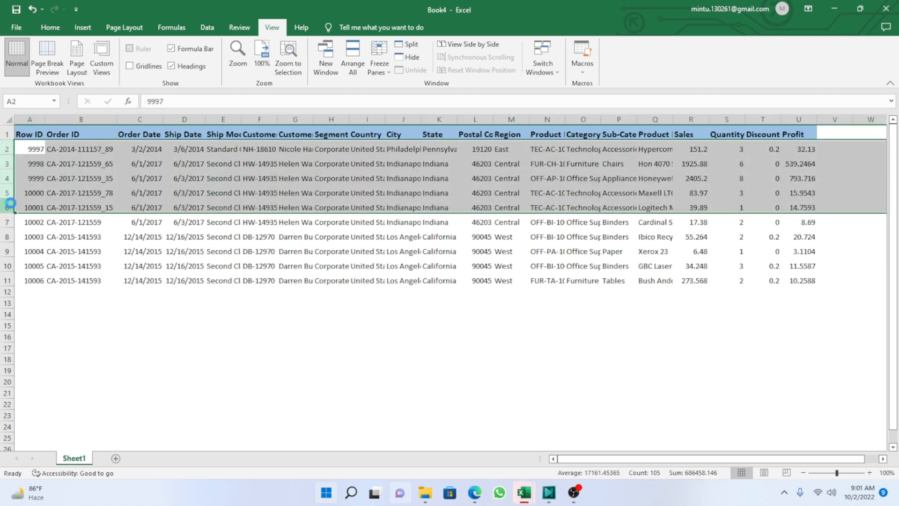
pyautogui.hotkey('ctrl', 'c')
pyautogui.moveTo(525, 498)
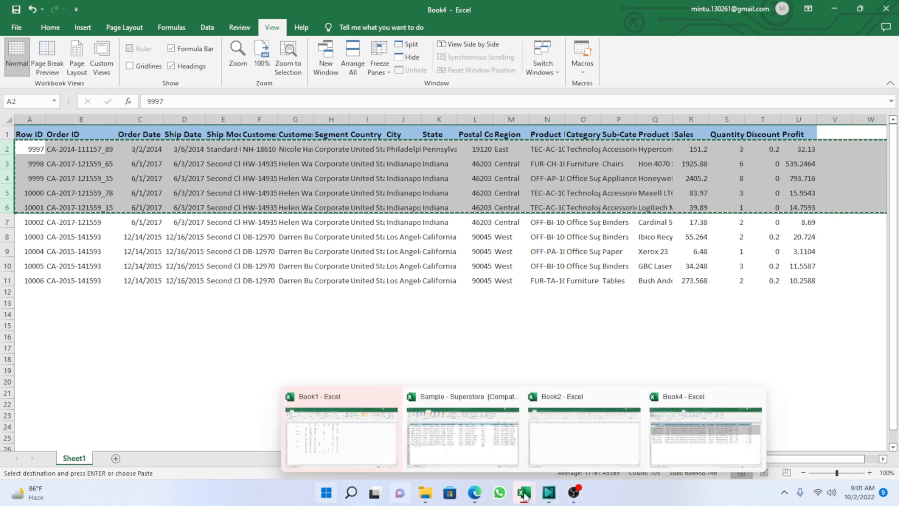
pyautogui.click(461, 428)
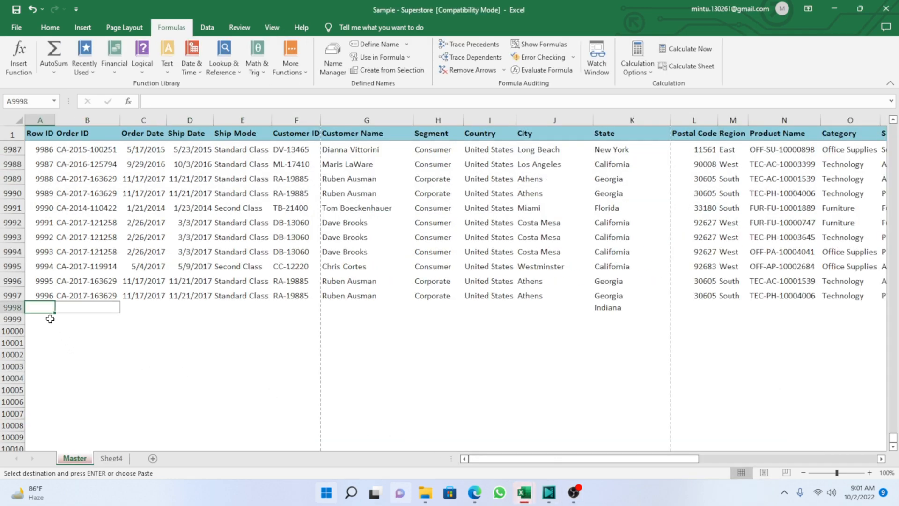
pyautogui.hotkey('ctrl', 'v')
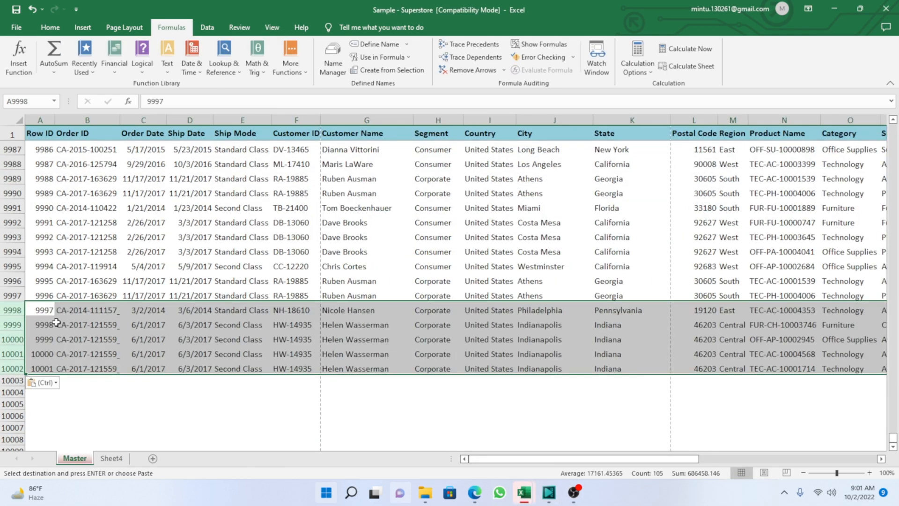
pyautogui.click(170, 406)
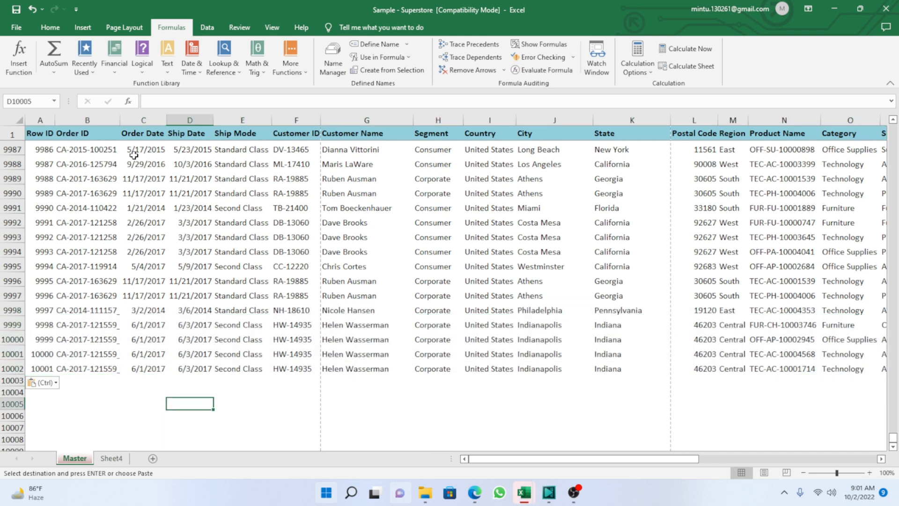
# Autofit the Order ID column on the Master sheet and check the order IDs of the newly pasted rows.
pyautogui.doubleClick(122, 121)
pyautogui.doubleClick(123, 120)
pyautogui.click(101, 324)
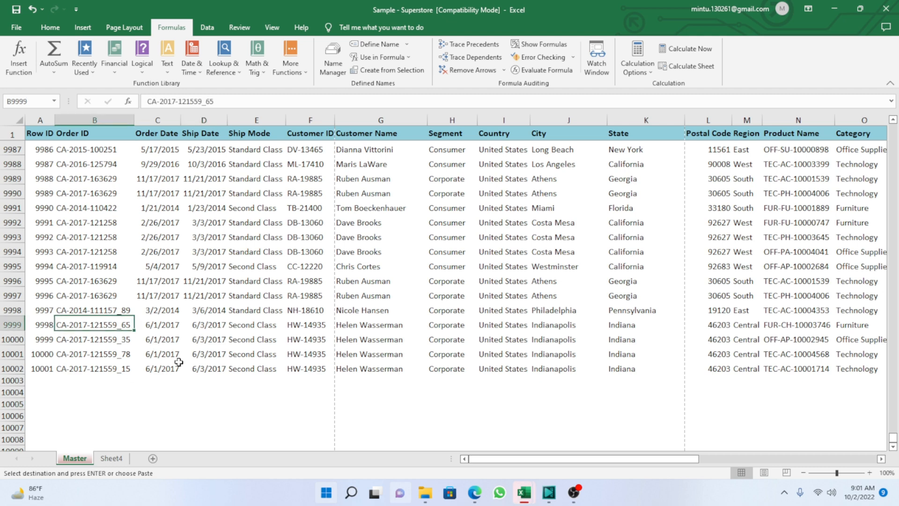
pyautogui.click(84, 373)
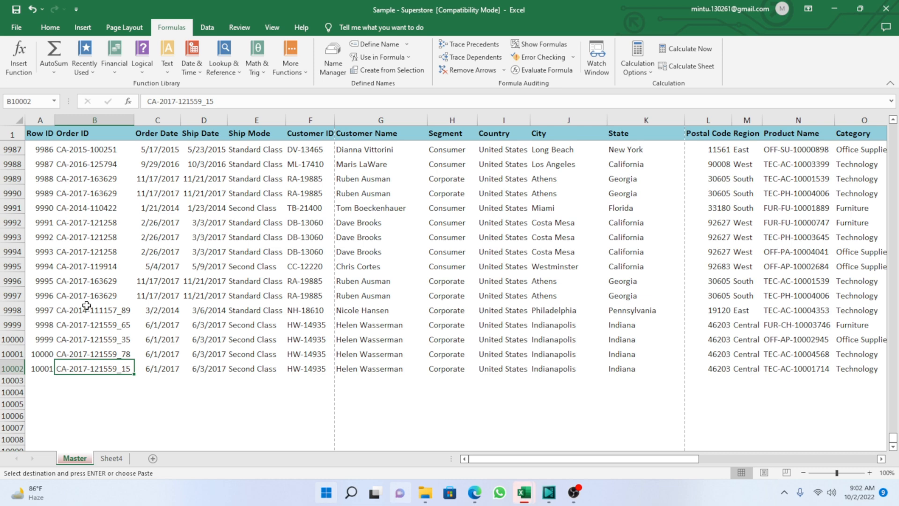
# Inspect the range covered by the defined name MasterTable on the Master sheet, from its last columns back to column B.
pyautogui.hotkey('ctrl', 'F3')
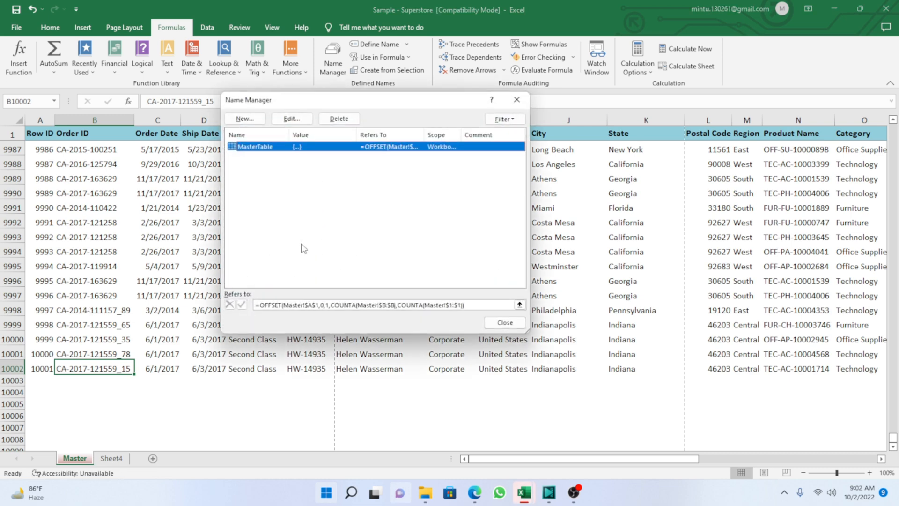
pyautogui.click(471, 305)
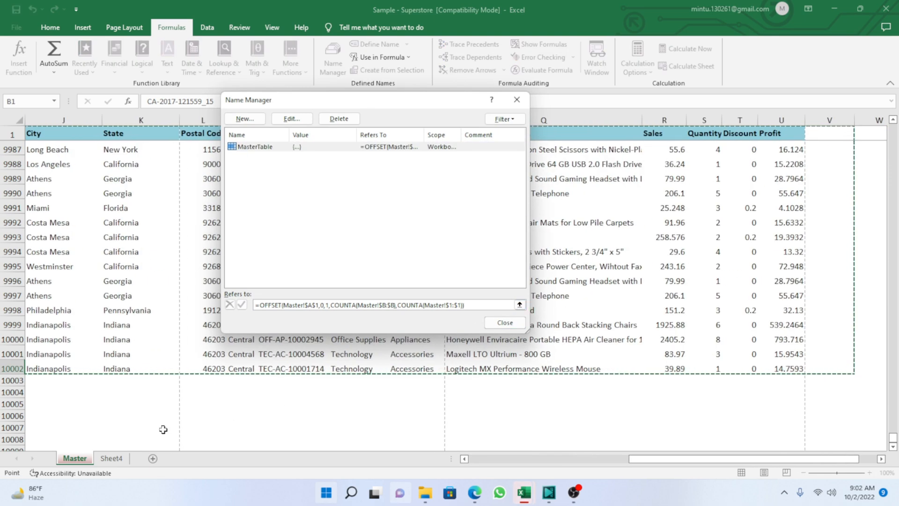
pyautogui.moveTo(658, 460); pyautogui.dragTo(437, 467)
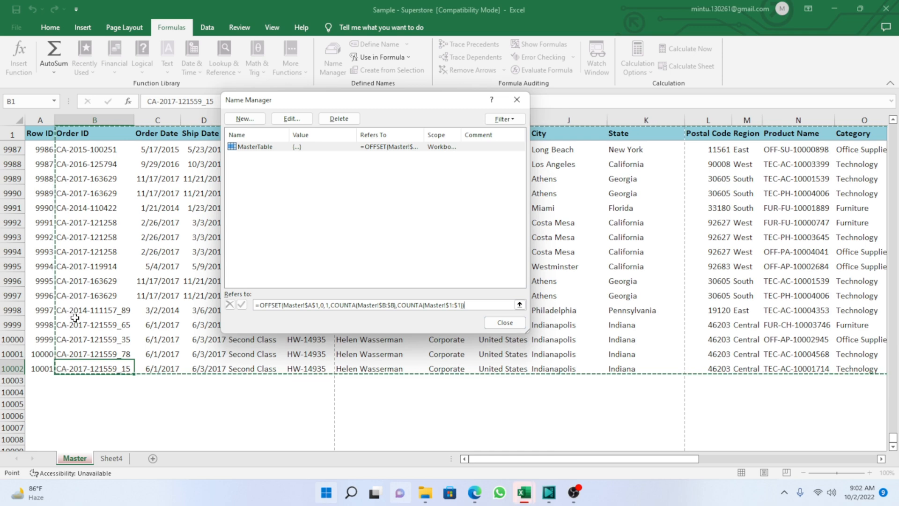
# Close the Name Manager without saving the change made to the MasterTable reference.
pyautogui.moveTo(73, 312); pyautogui.dragTo(67, 363)
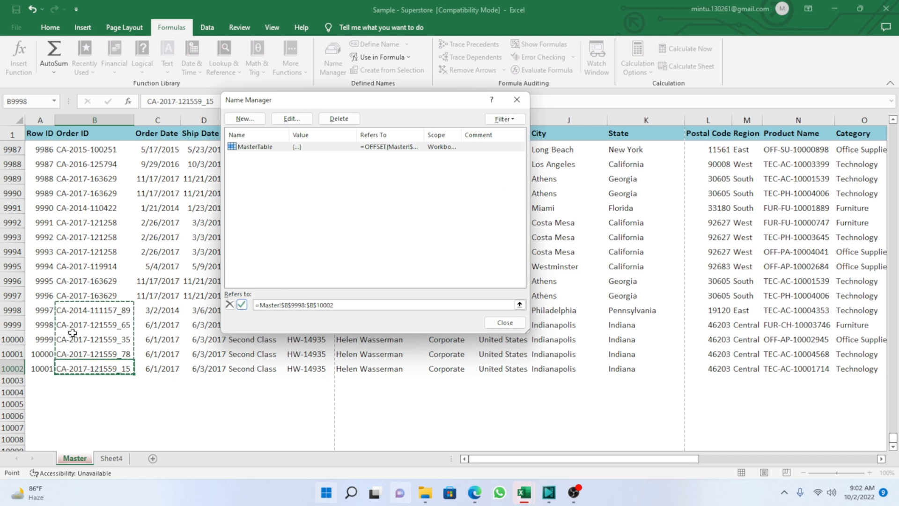
pyautogui.click(517, 99)
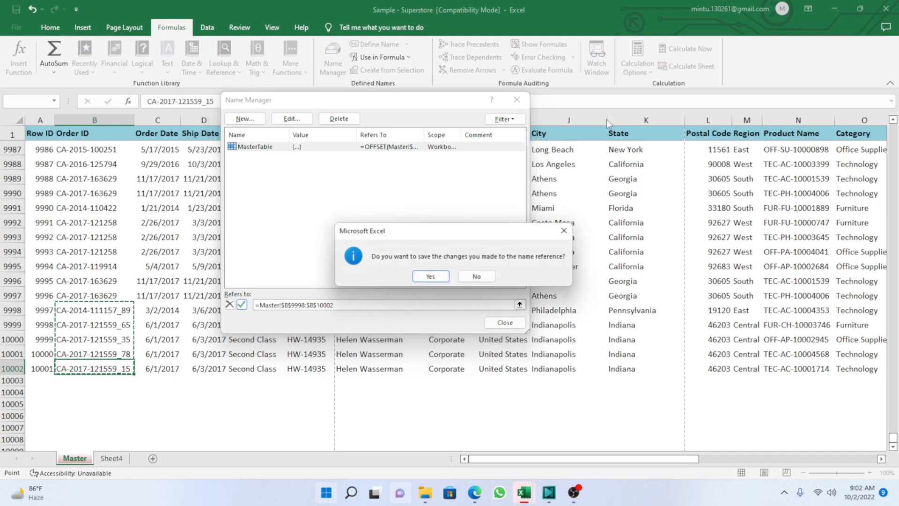
pyautogui.click(477, 277)
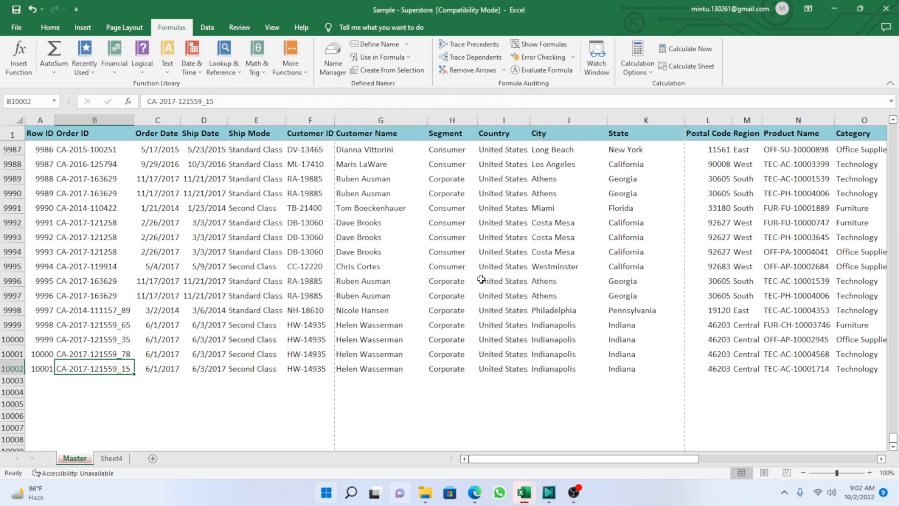
# Fill the Row ID and Order ID cells of the newly pasted rows, A9998:B10002, with yellow.
pyautogui.moveTo(44, 311); pyautogui.dragTo(94, 369)
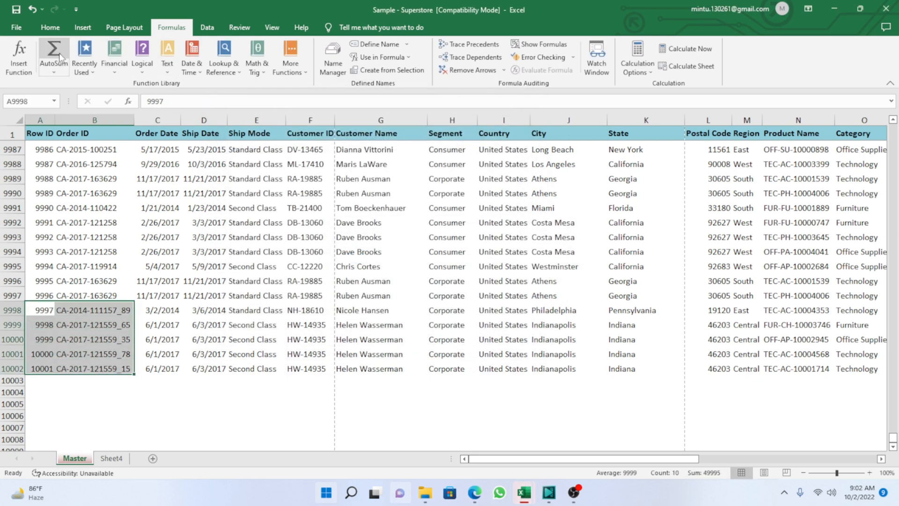
pyautogui.click(50, 27)
pyautogui.click(192, 68)
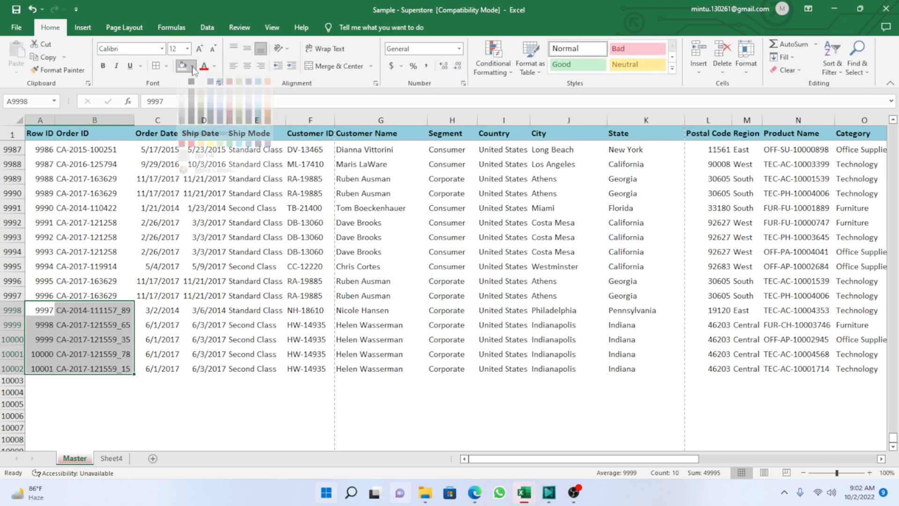
pyautogui.click(213, 158)
pyautogui.click(340, 403)
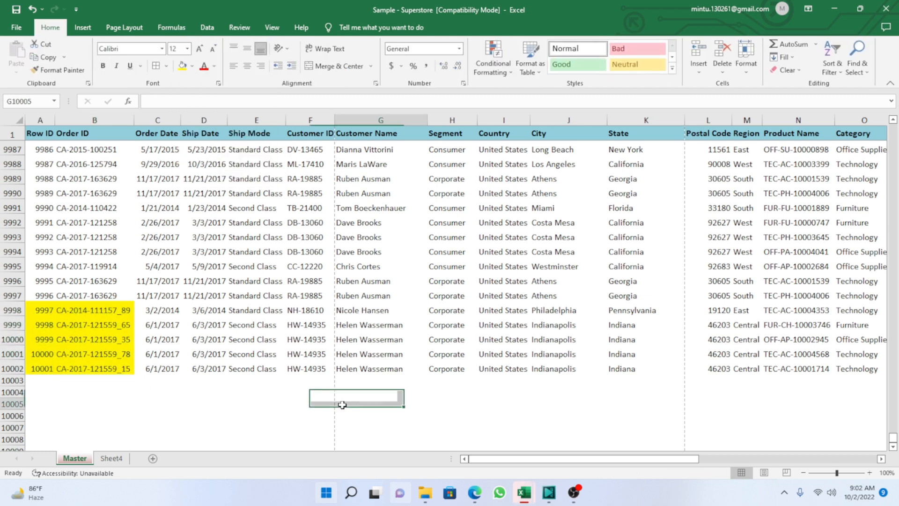
# Fill the Row ID and Order ID cells A9993:B9997, just above the yellow rows, with light aqua.
pyautogui.moveTo(44, 295); pyautogui.dragTo(93, 236)
pyautogui.click(195, 68)
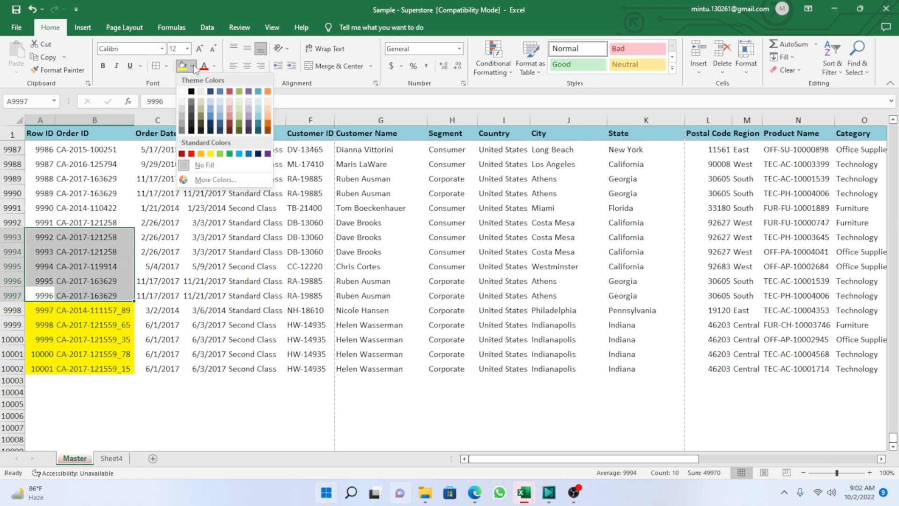
pyautogui.click(258, 111)
pyautogui.click(91, 335)
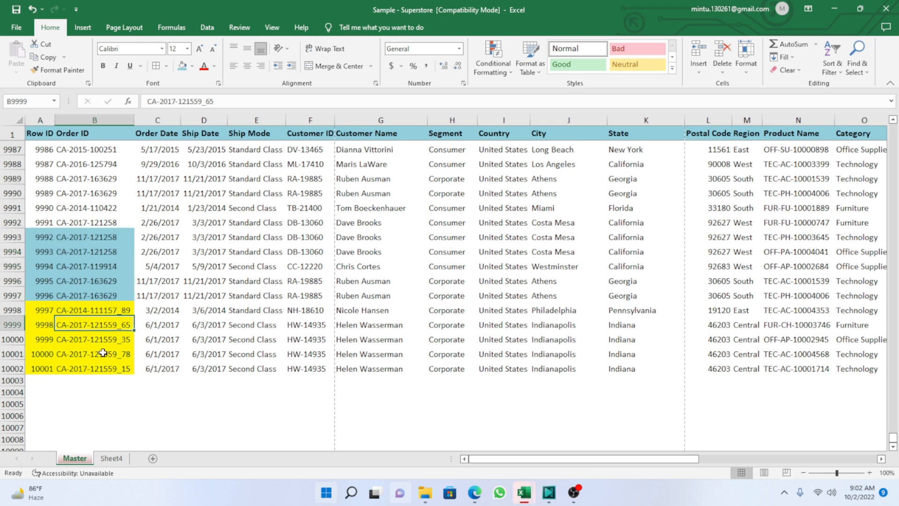
pyautogui.click(212, 406)
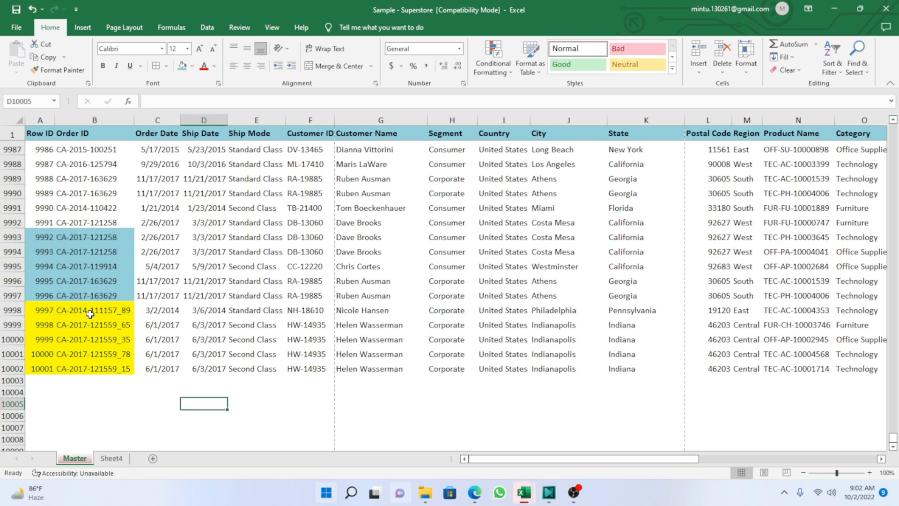
# Copy the order IDs in B9998:B10002 of Master and paste them as values into Sheet4 starting at B25.
pyautogui.moveTo(88, 312); pyautogui.dragTo(85, 367)
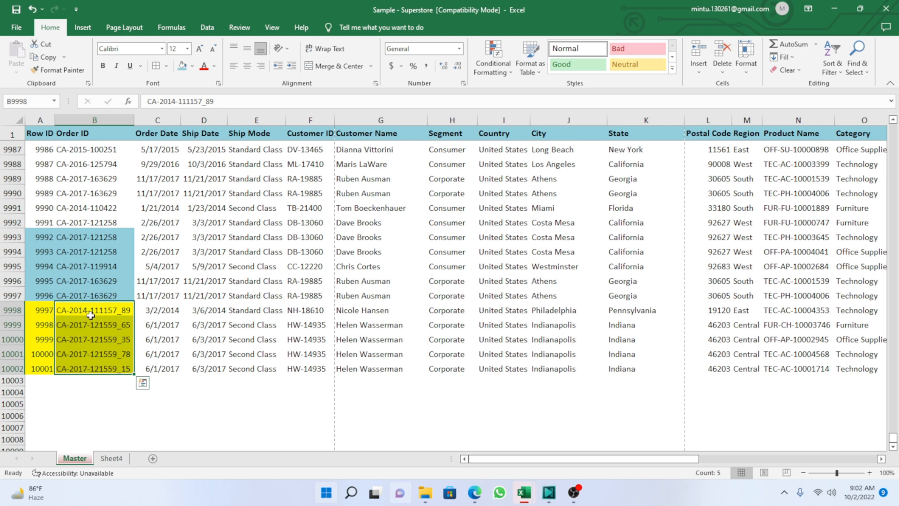
pyautogui.hotkey('ctrl', 'c')
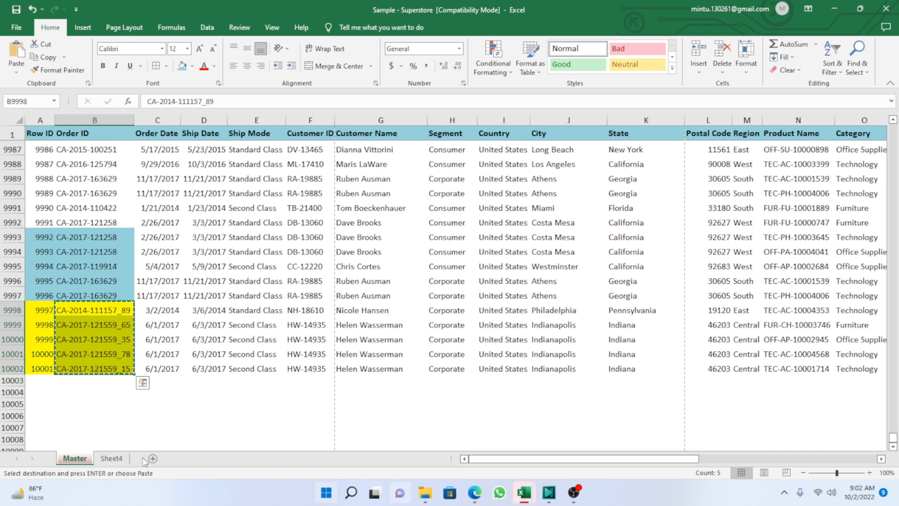
pyautogui.click(112, 458)
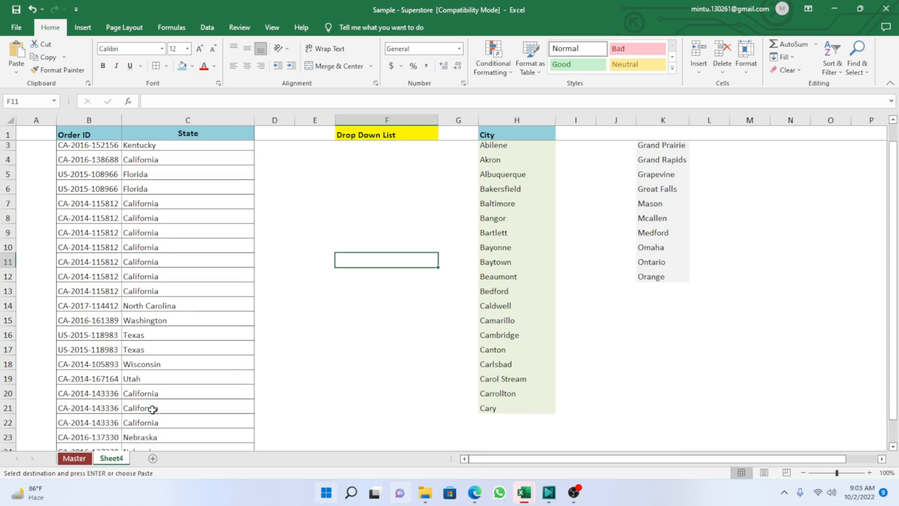
pyautogui.scroll(-5, 153, 409)
pyautogui.click(94, 263)
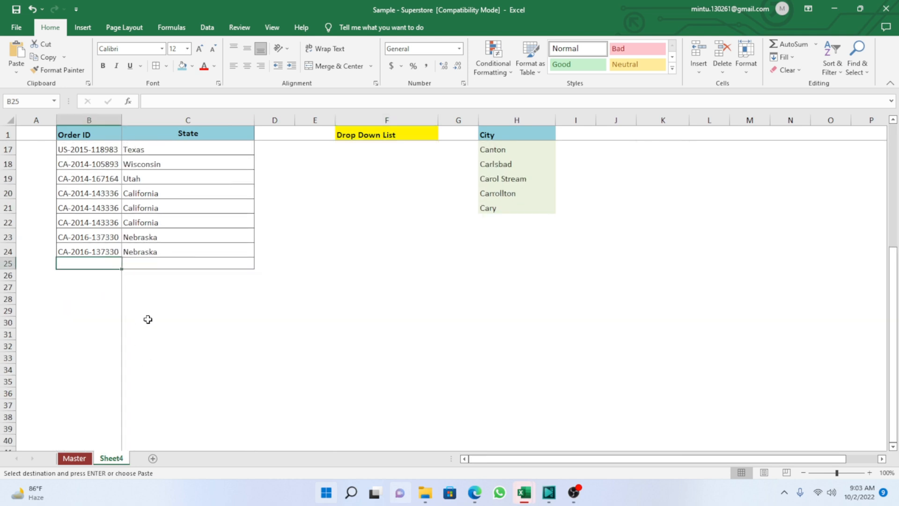
pyautogui.hotkey('shift', 'F10')
pyautogui.press('s')
pyautogui.press('v')
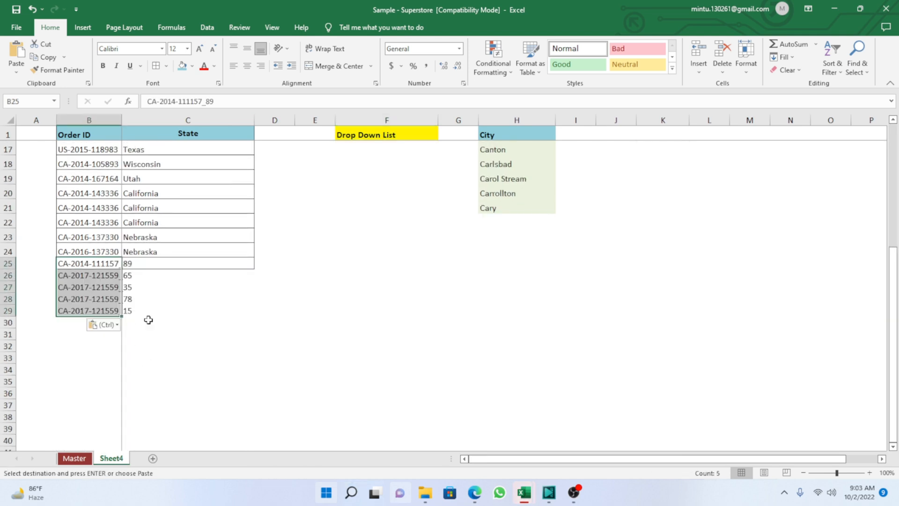
# Widen the Order ID column on Sheet4 so the pasted order IDs show in full.
pyautogui.click(166, 347)
pyautogui.click(126, 123)
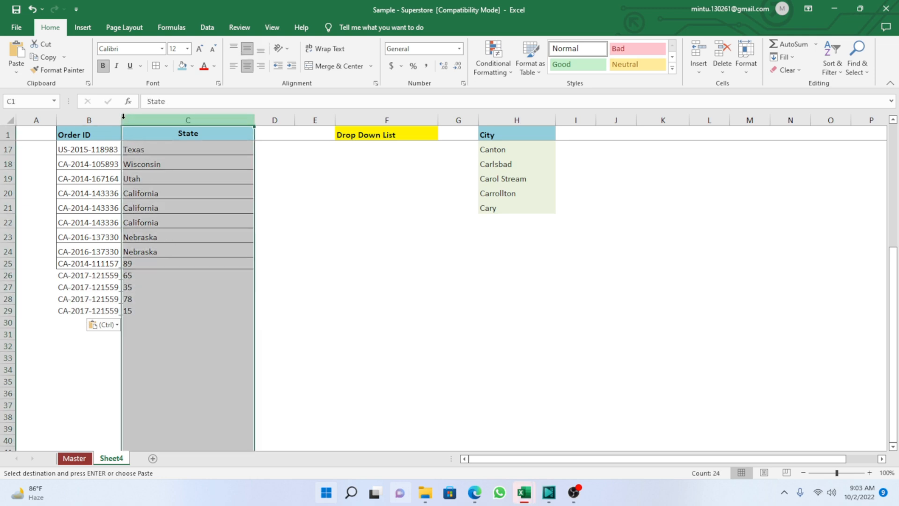
pyautogui.moveTo(122, 118); pyautogui.dragTo(158, 118)
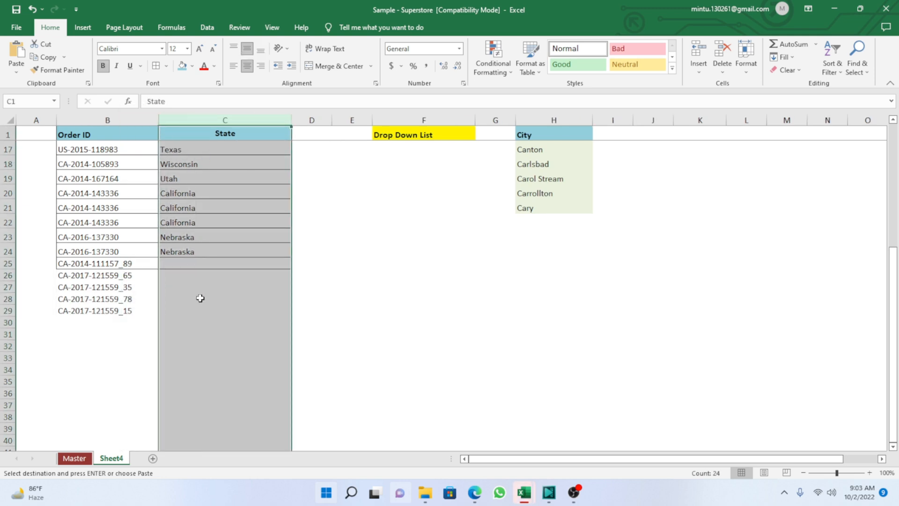
pyautogui.click(199, 299)
# Copy the MasterTable VLOOKUP formula from C24 to C25:C29 and check the states for the added order IDs.
pyautogui.click(188, 252)
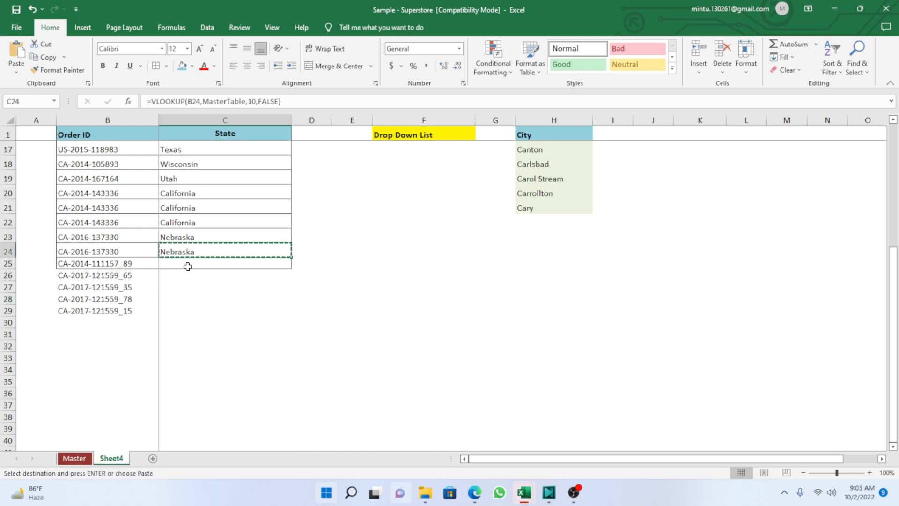
pyautogui.moveTo(187, 263); pyautogui.dragTo(184, 311)
pyautogui.hotkey('ctrl', 'v')
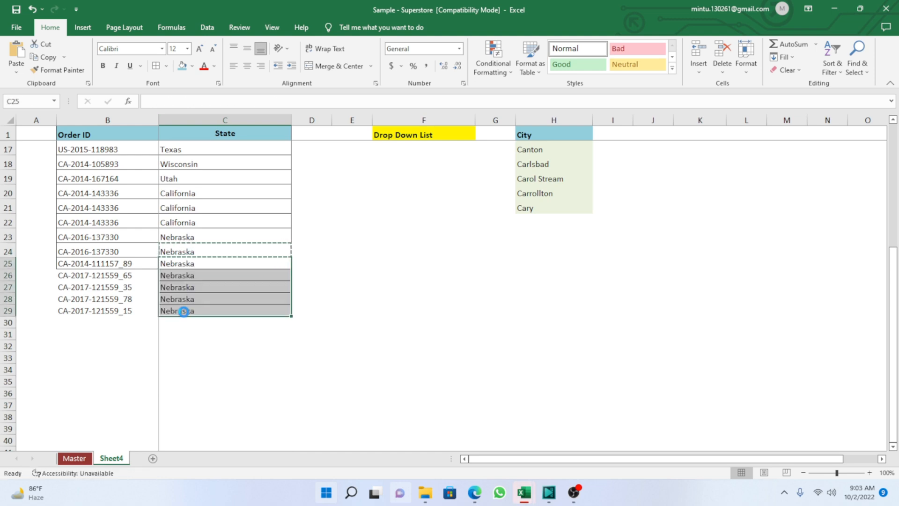
pyautogui.click(212, 365)
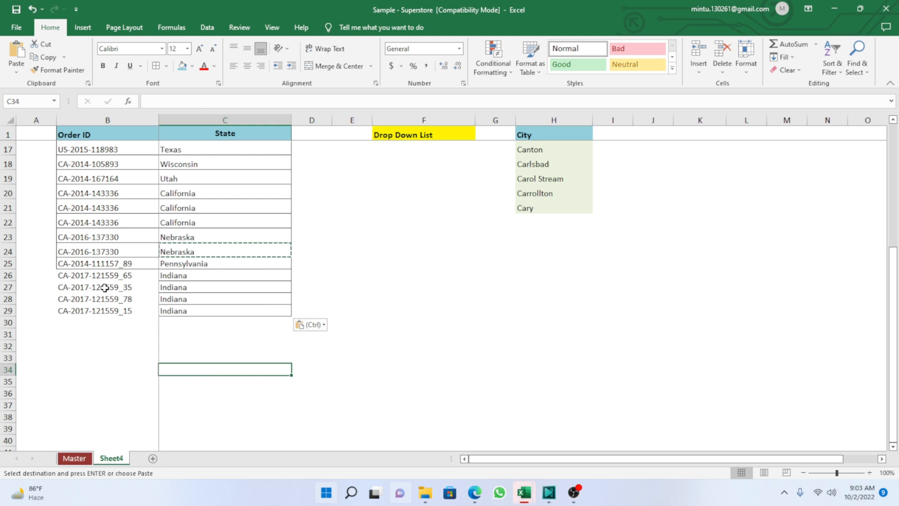
pyautogui.moveTo(105, 286); pyautogui.dragTo(186, 316)
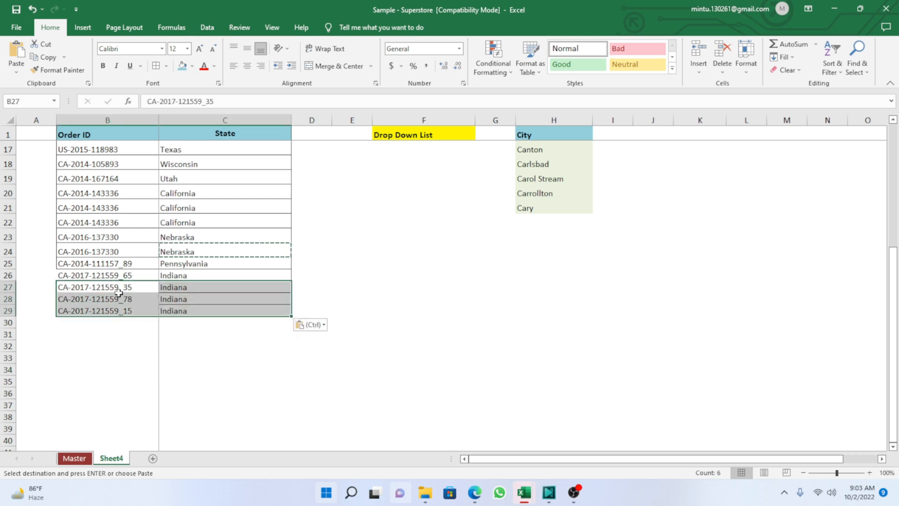
pyautogui.click(92, 261)
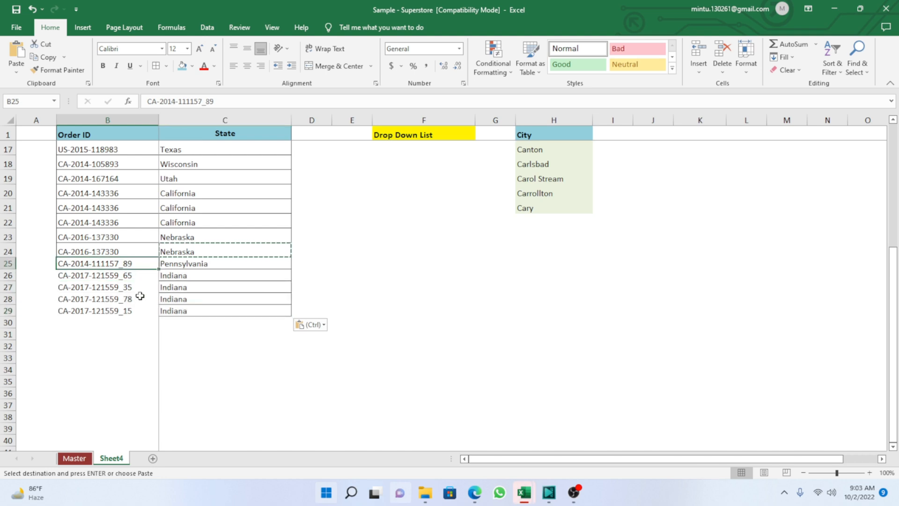
# On the Master sheet, fill the empty cells A10003:A10014 below the last order with dark red.
pyautogui.click(74, 458)
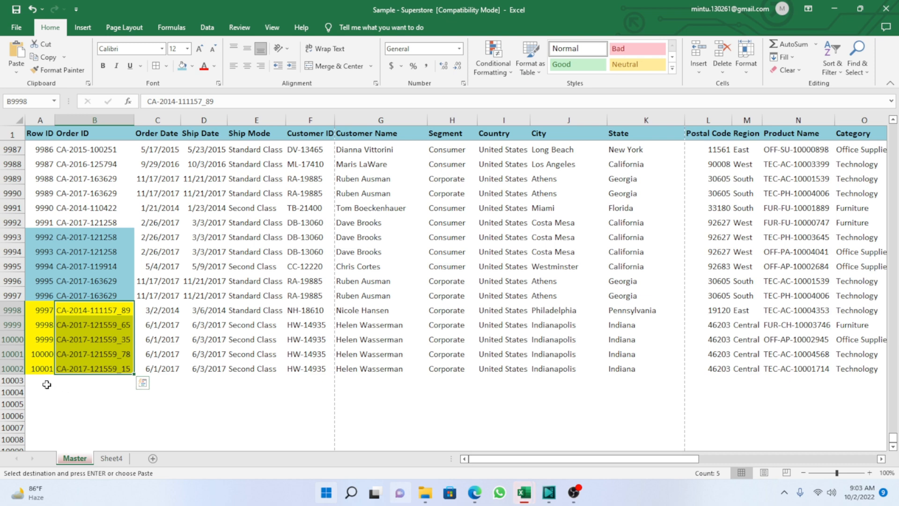
pyautogui.click(40, 370)
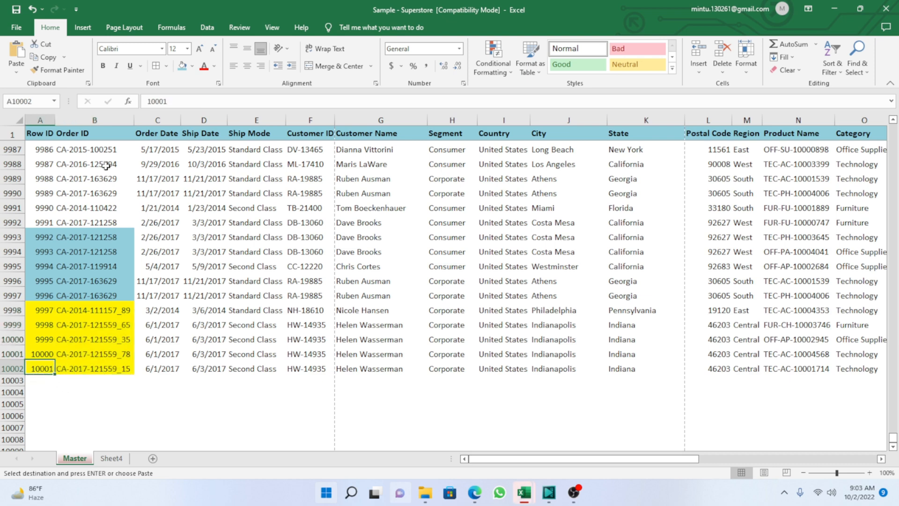
pyautogui.click(42, 379)
pyautogui.moveTo(41, 380); pyautogui.dragTo(41, 440)
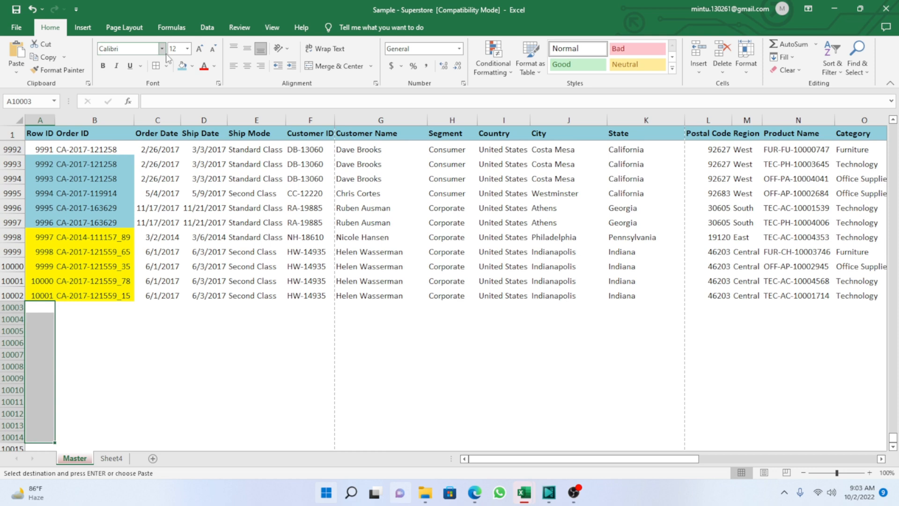
pyautogui.click(192, 67)
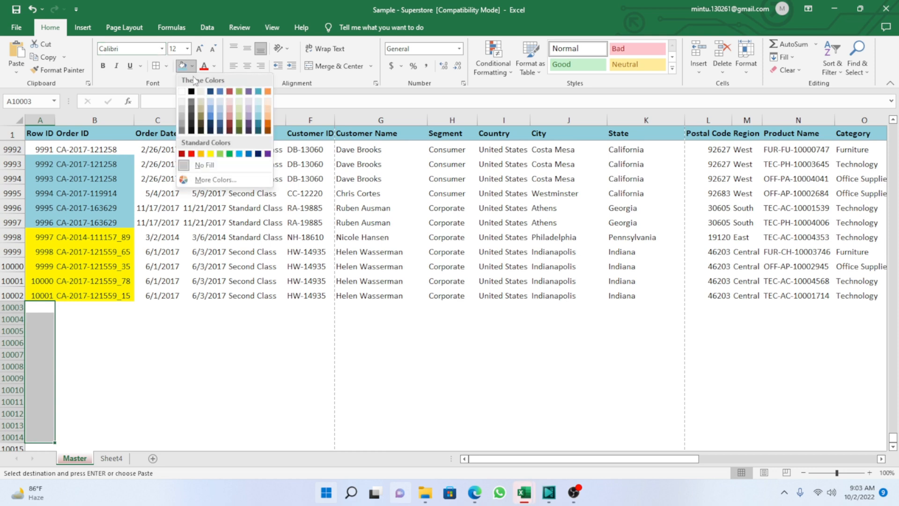
pyautogui.click(230, 125)
# Fill the empty Row ID cells A10015:A10027 on the Master sheet with dark aqua.
pyautogui.scroll(-5, 225, 344)
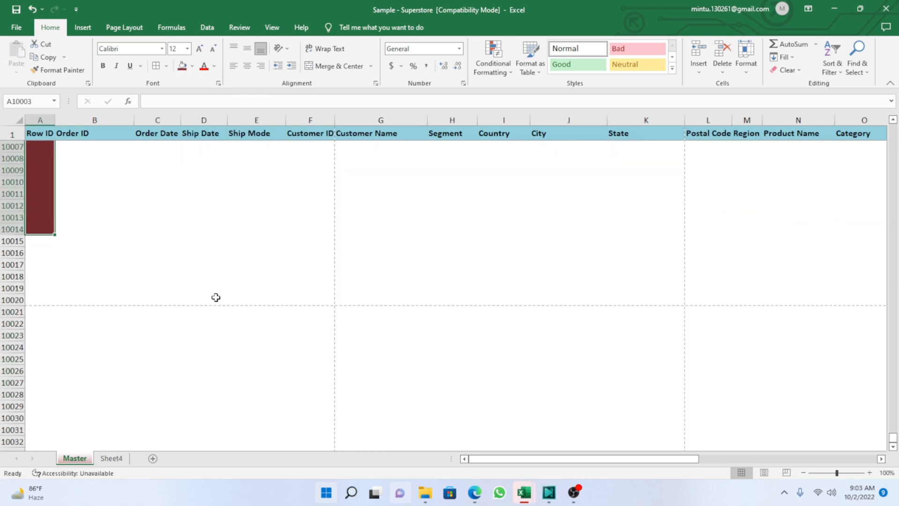
pyautogui.moveTo(44, 241); pyautogui.dragTo(54, 363)
pyautogui.click(193, 66)
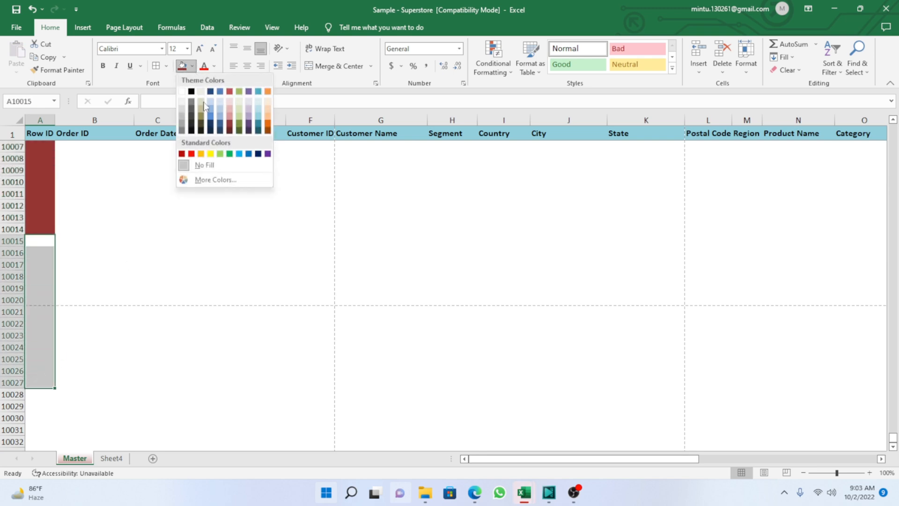
pyautogui.click(258, 130)
pyautogui.click(256, 287)
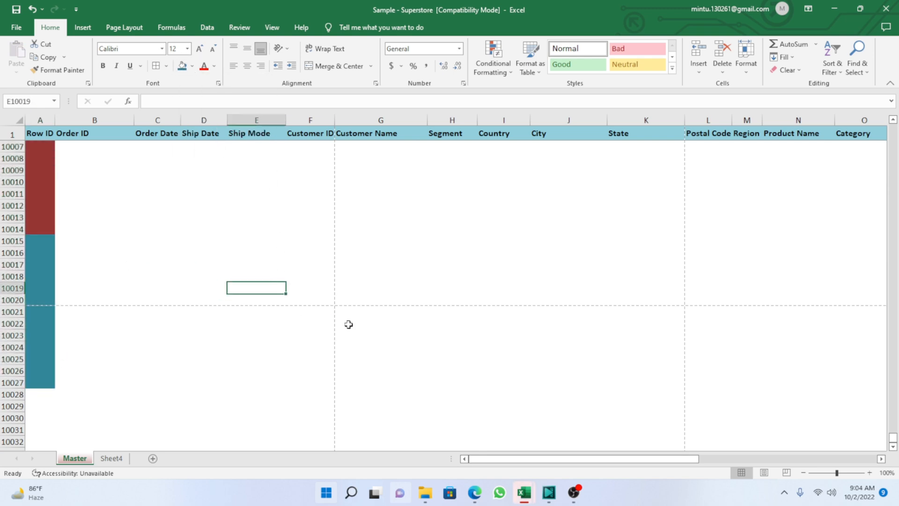
# Examine the empty colour-marked rows below the Master data, from row 10003 down to row 10027.
pyautogui.scroll(-3, 121, 368)
pyautogui.scroll(4, 130, 282)
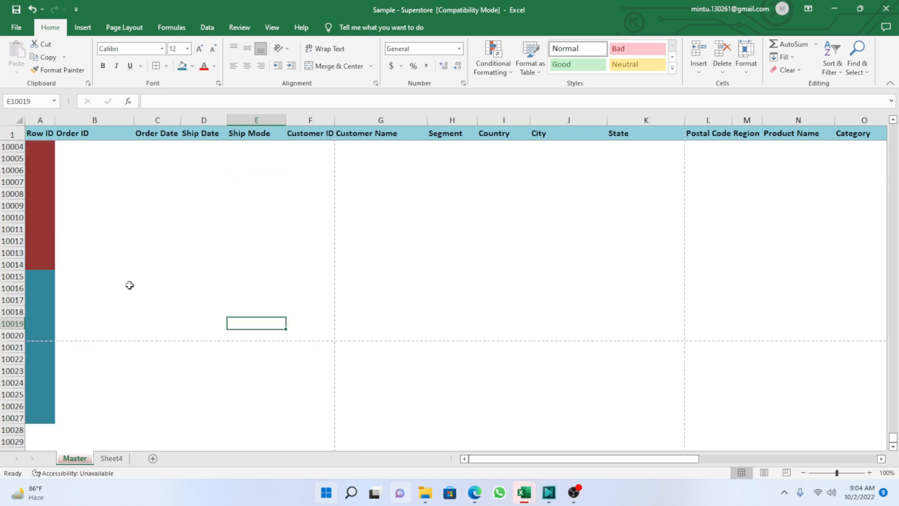
pyautogui.scroll(3, 82, 224)
pyautogui.scroll(-5, 45, 291)
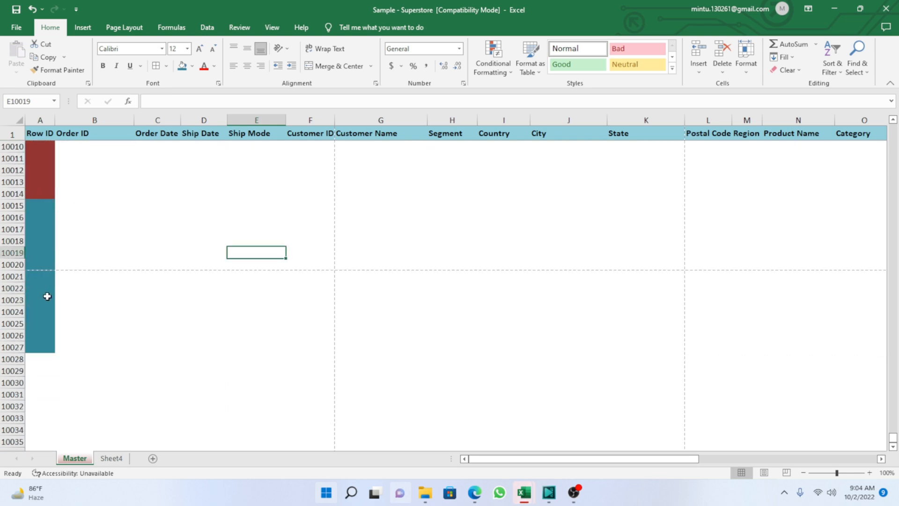
pyautogui.moveTo(41, 356); pyautogui.dragTo(98, 356)
pyautogui.moveTo(32, 343); pyautogui.dragTo(506, 220)
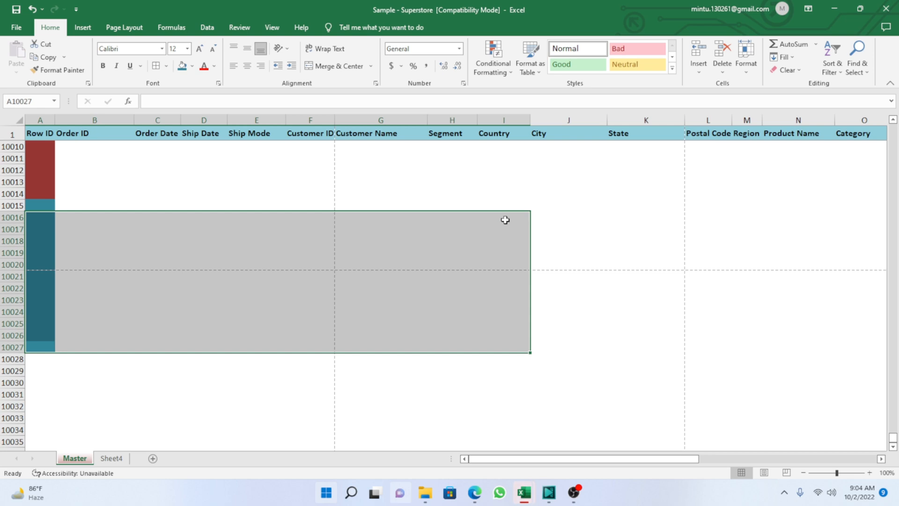
pyautogui.click(148, 168)
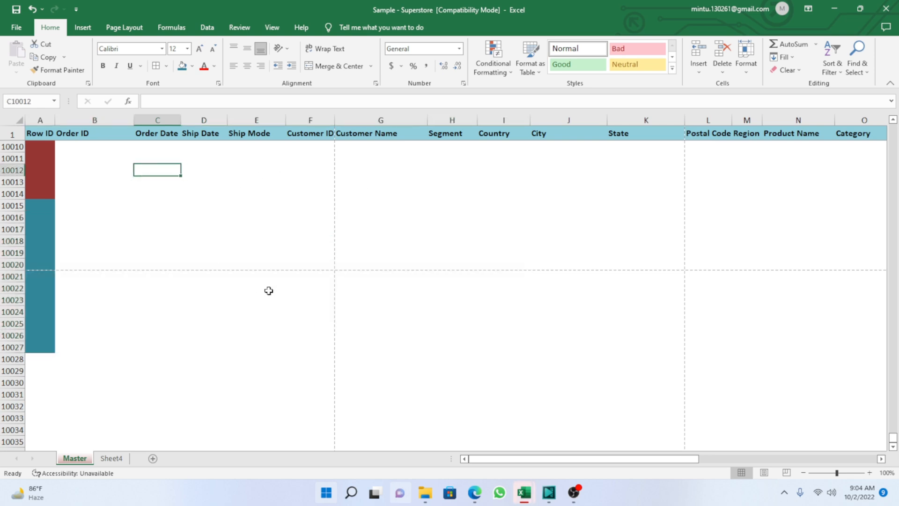
pyautogui.scroll(6, 268, 291)
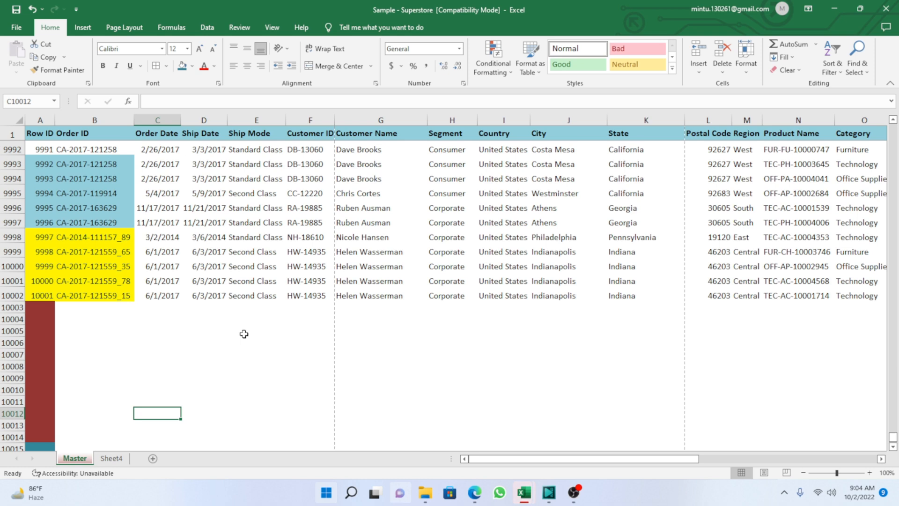
# Check the empty rows from 10003 to the end of the Master sheet and return to its first record.
pyautogui.click(196, 344)
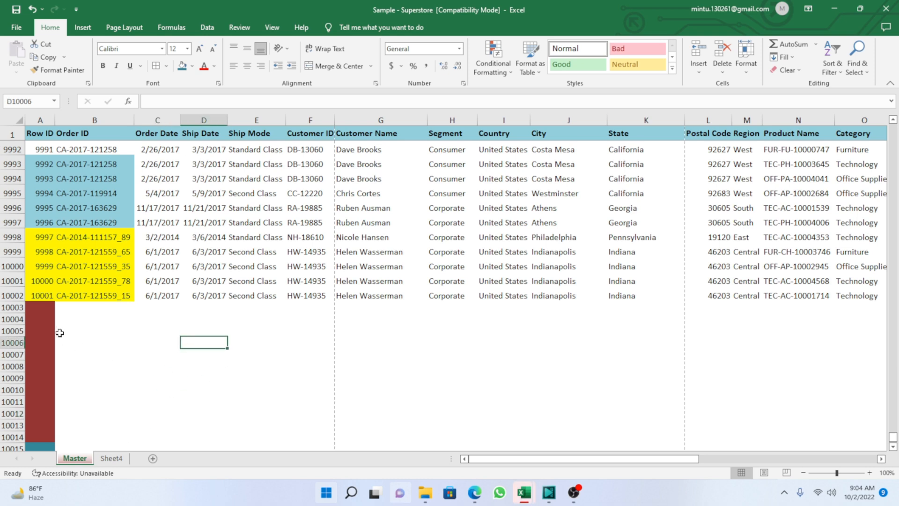
pyautogui.click(6, 307)
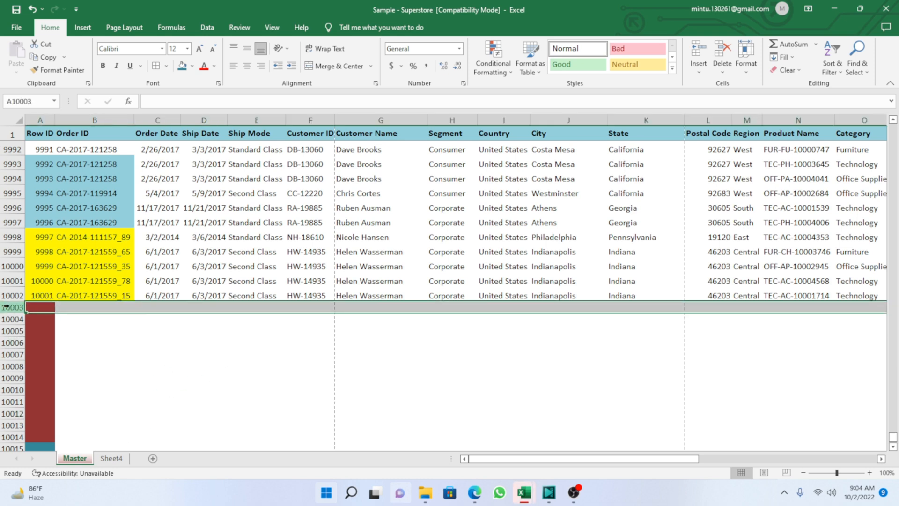
pyautogui.hotkey('ctrl', 'shift', 'Down')
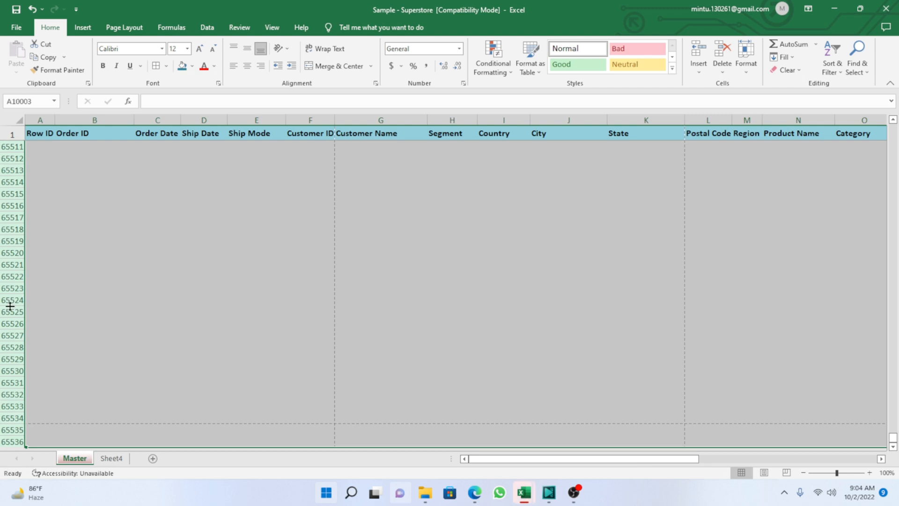
pyautogui.hotkey('ctrl', 'Up')
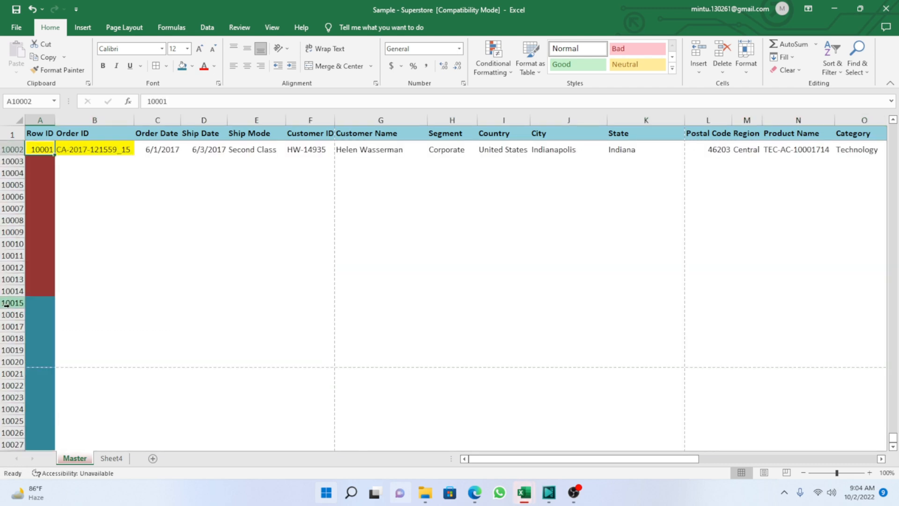
pyautogui.hotkey('ctrl', 'Up')
pyautogui.press('Down')
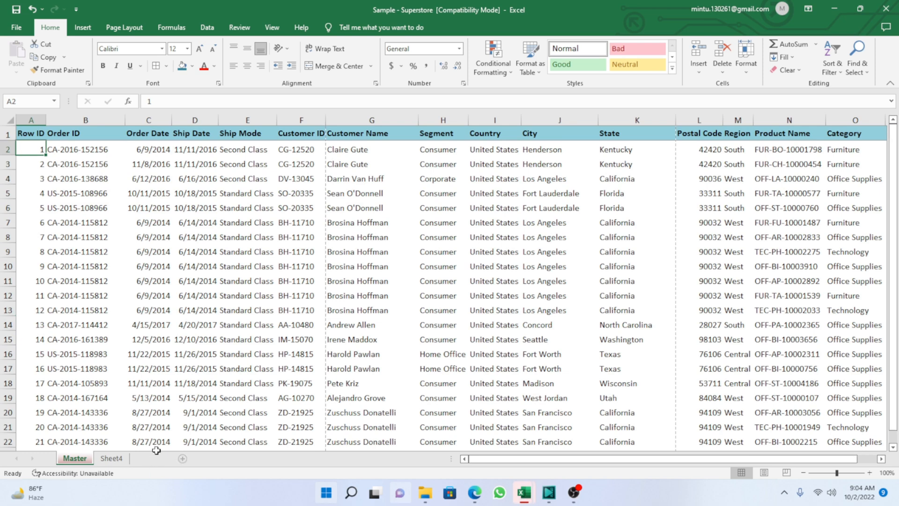
# Insert a new blank worksheet between Master and Sheet4.
pyautogui.click(182, 458)
pyautogui.click(86, 193)
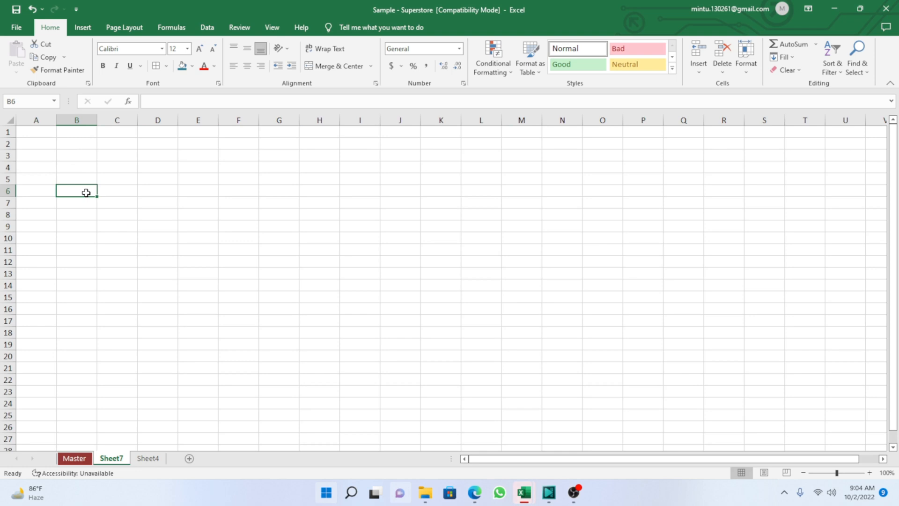
pyautogui.click(75, 458)
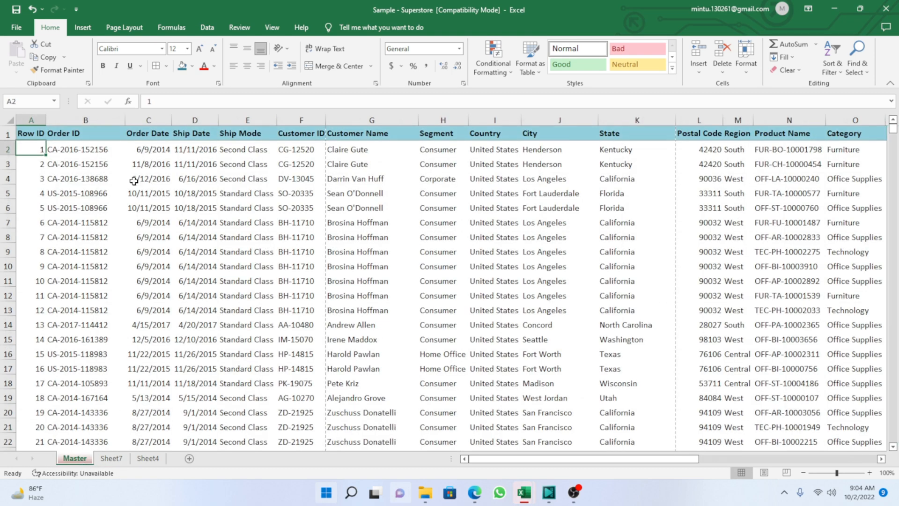
pyautogui.click(31, 134)
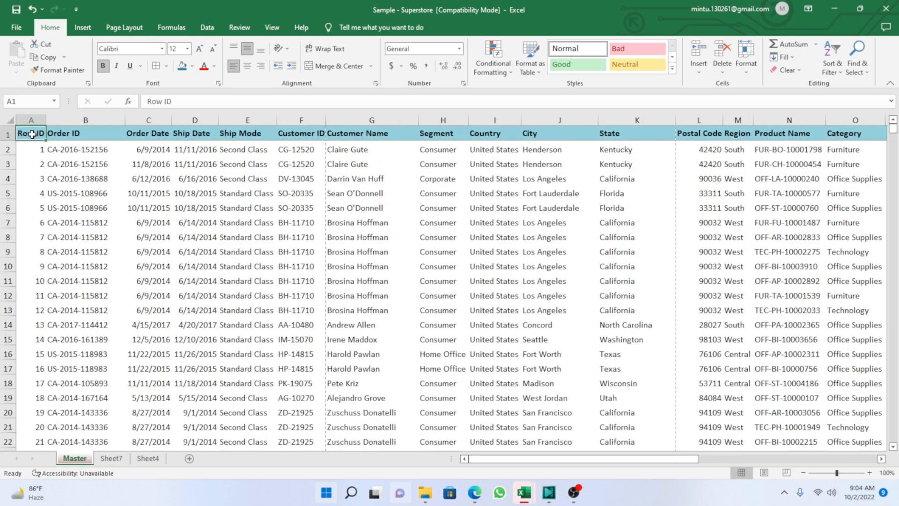
pyautogui.hotkey('ctrl', 'shift', 'Right')
pyautogui.hotkey('ctrl', 'shift', 'Down')
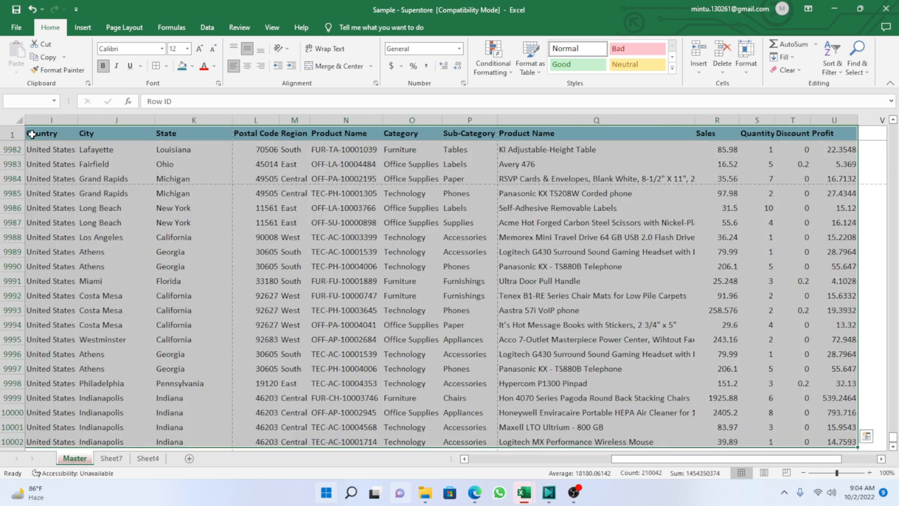
pyautogui.click(82, 27)
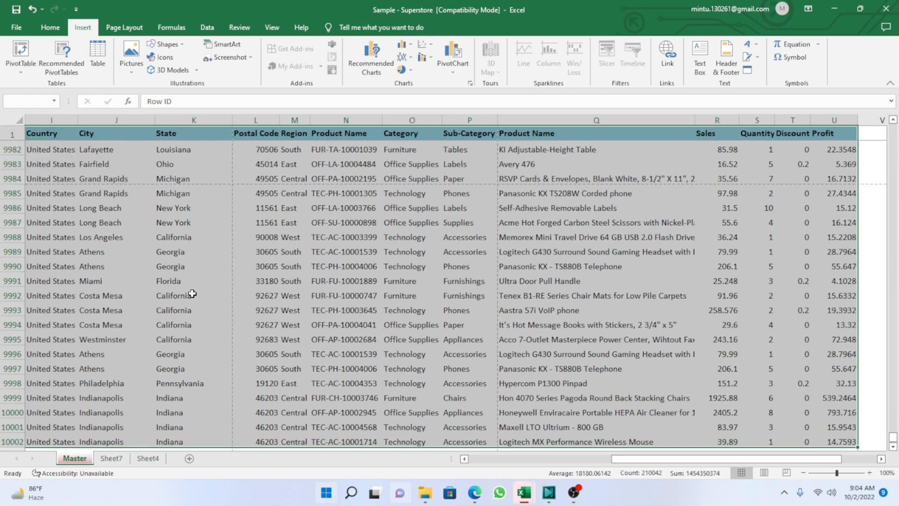
pyautogui.press('alt')
pyautogui.press('d')
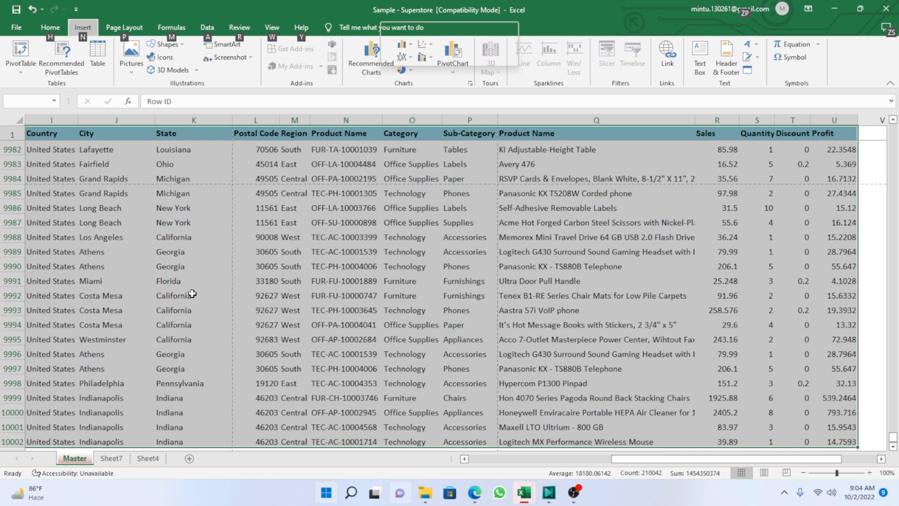
pyautogui.press('p')
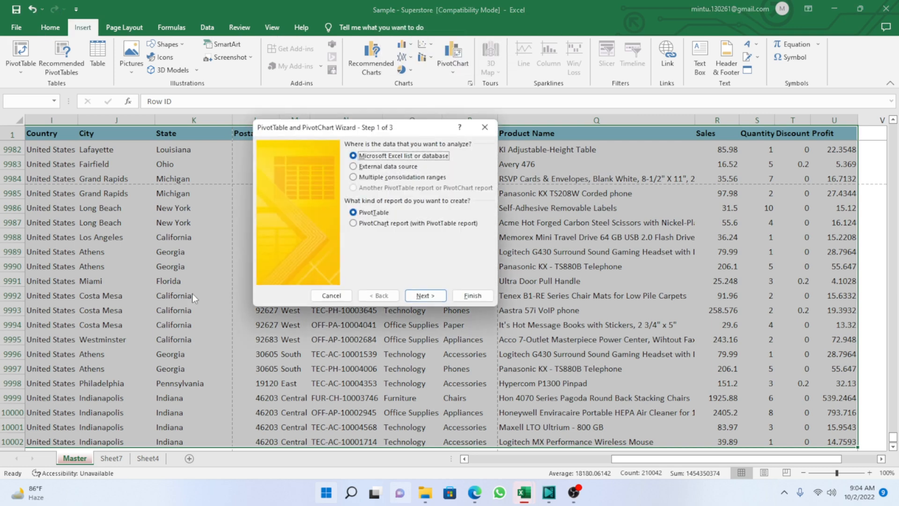
pyautogui.click(485, 127)
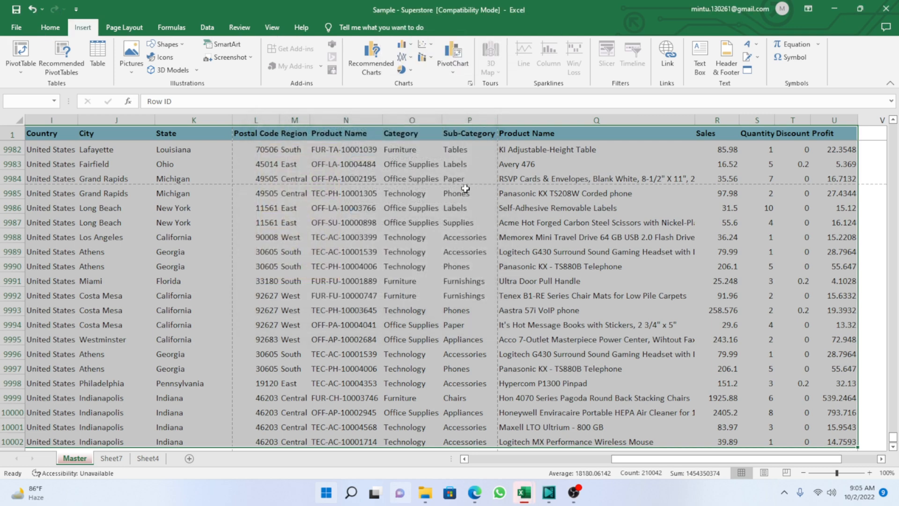
pyautogui.click(164, 240)
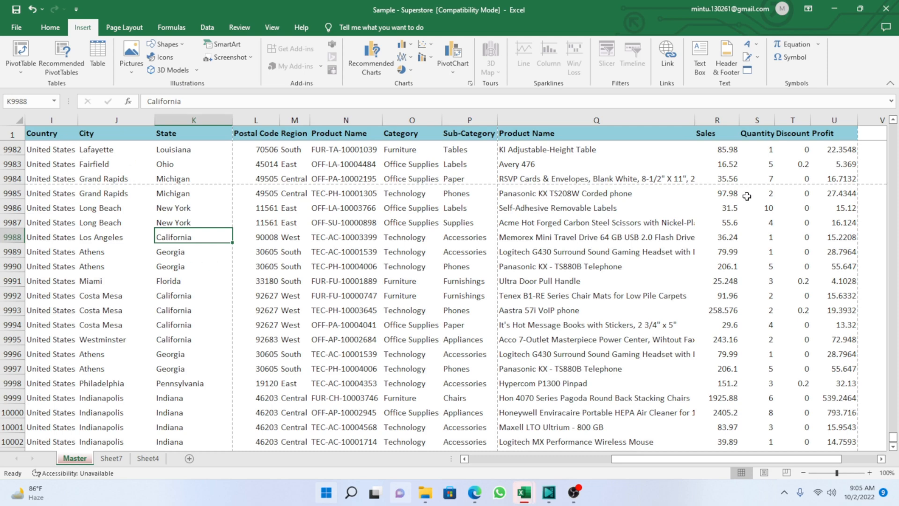
pyautogui.click(153, 458)
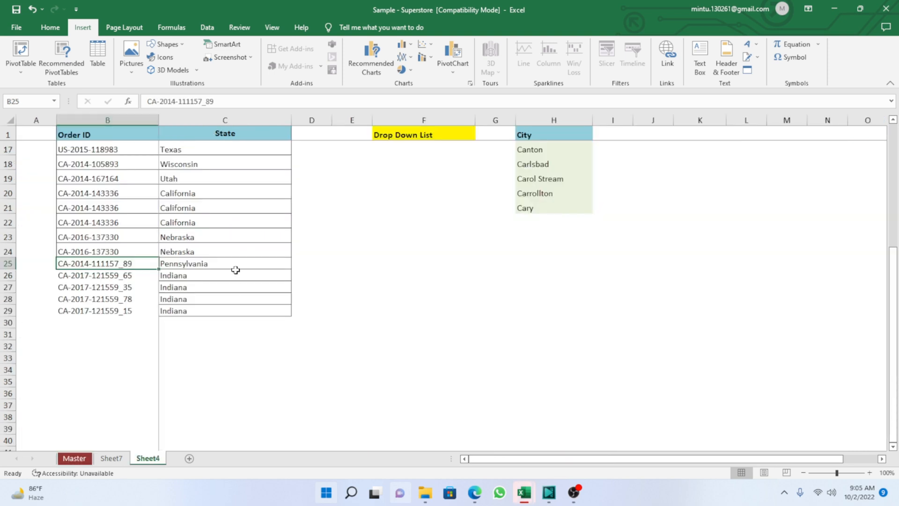
# Try to build a PivotTable from cell C5 of Sheet7 with the PivotTable and PivotChart Wizard, using an Excel list or database.
pyautogui.click(111, 458)
pyautogui.click(107, 182)
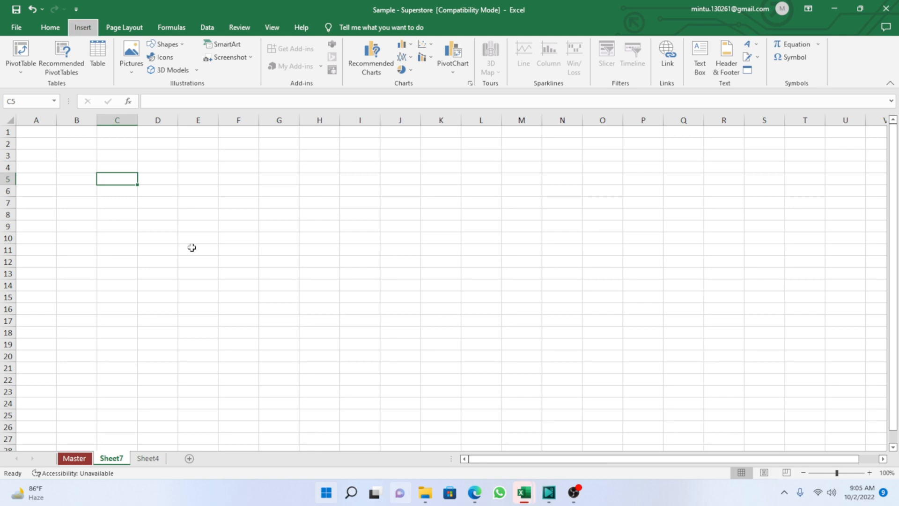
pyautogui.hotkey('alt', 'd')
pyautogui.press('p')
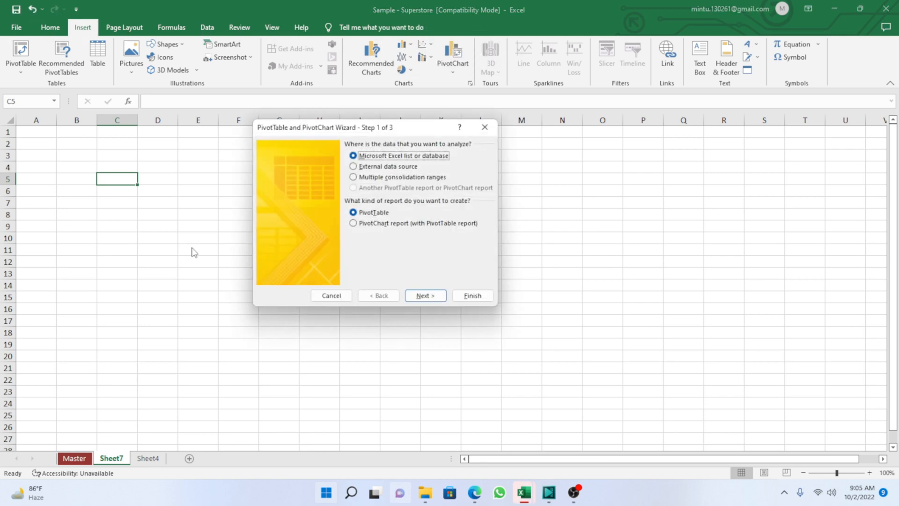
pyautogui.press('Return')
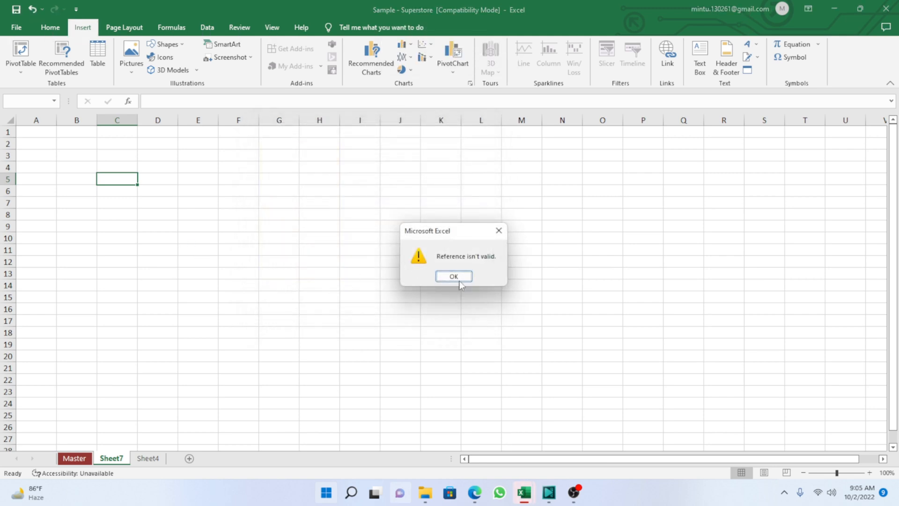
pyautogui.click(454, 276)
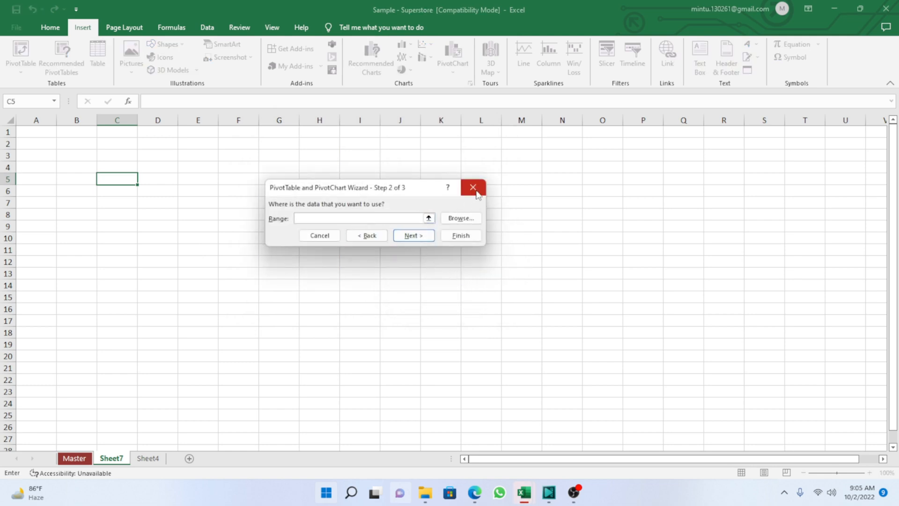
pyautogui.click(474, 187)
# Try to create a PivotTable at cell C3 of Sheet7 with the named range MasterTable as its source.
pyautogui.click(116, 156)
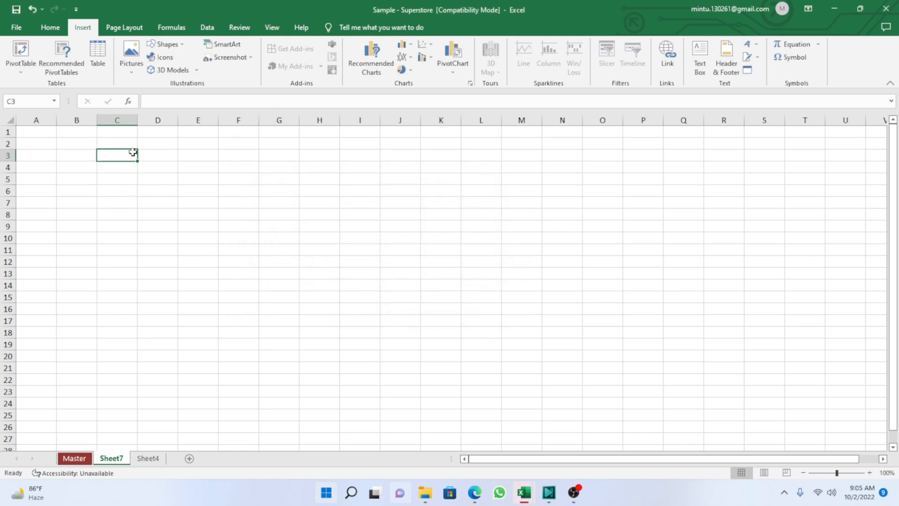
pyautogui.click(8, 59)
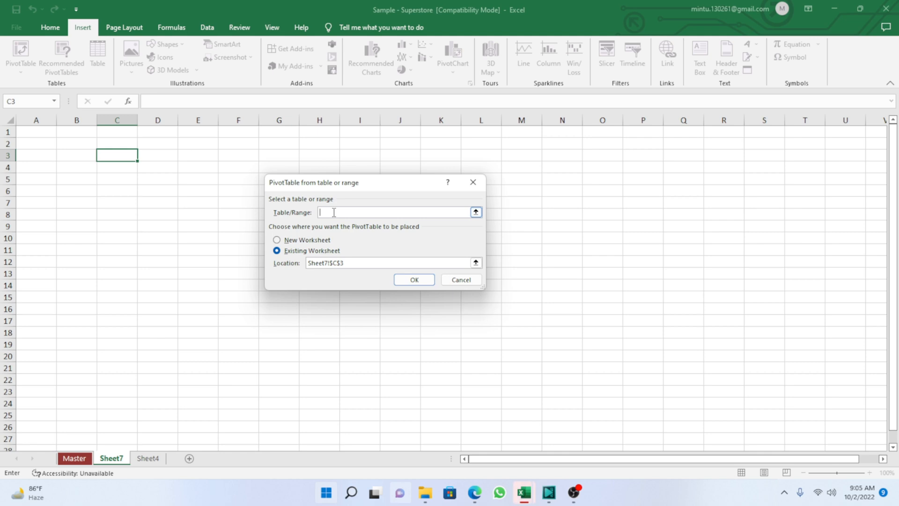
pyautogui.press('F3')
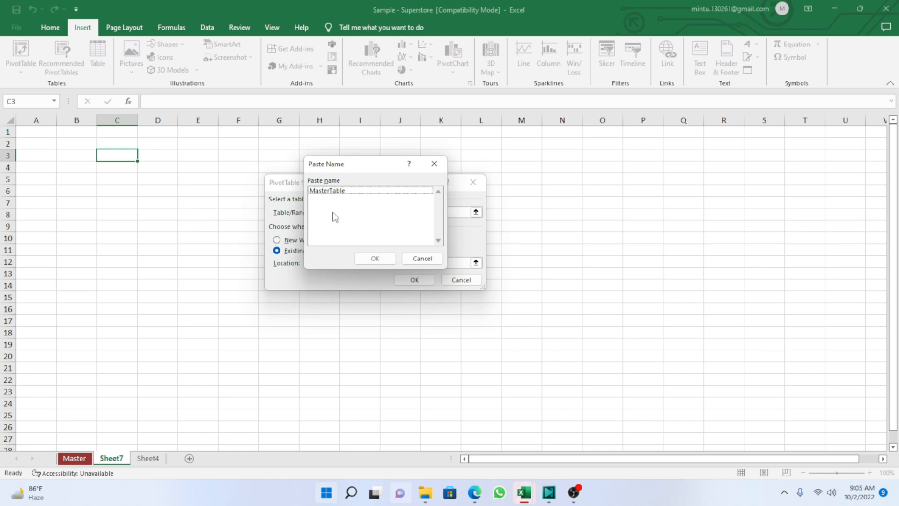
pyautogui.click(330, 191)
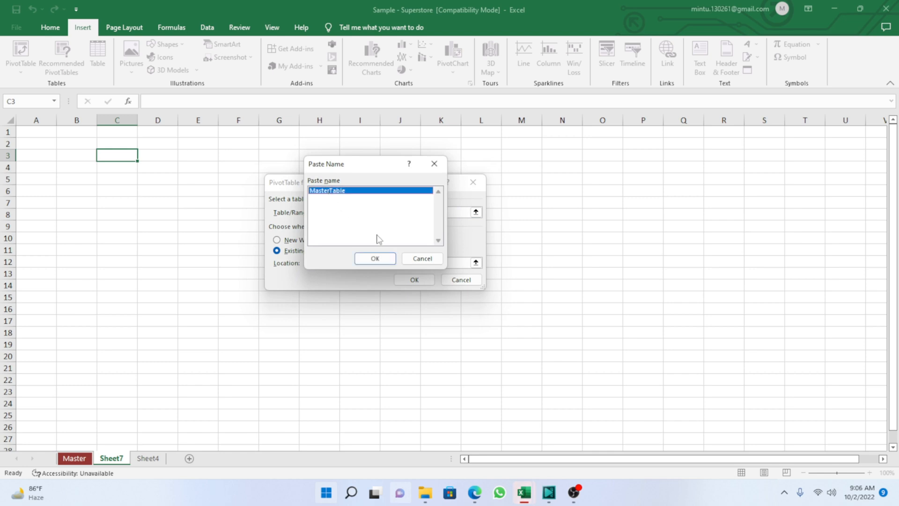
pyautogui.click(375, 259)
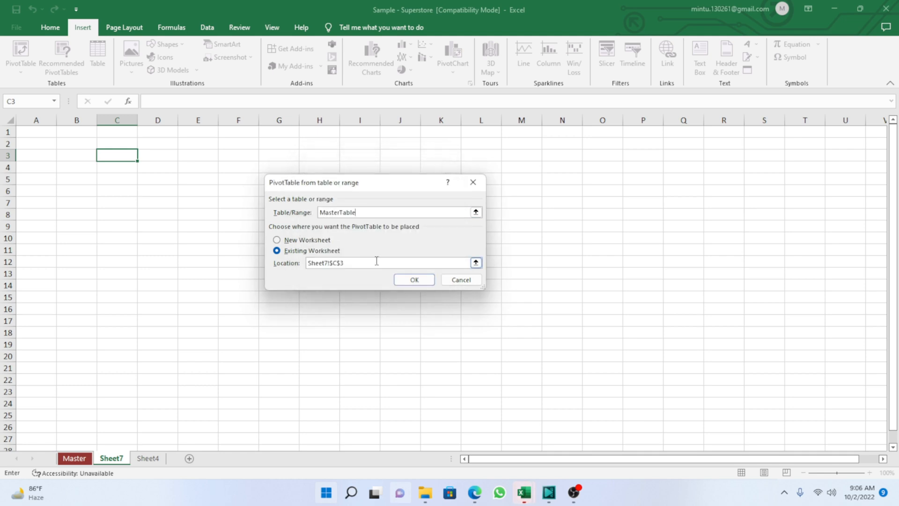
pyautogui.click(413, 281)
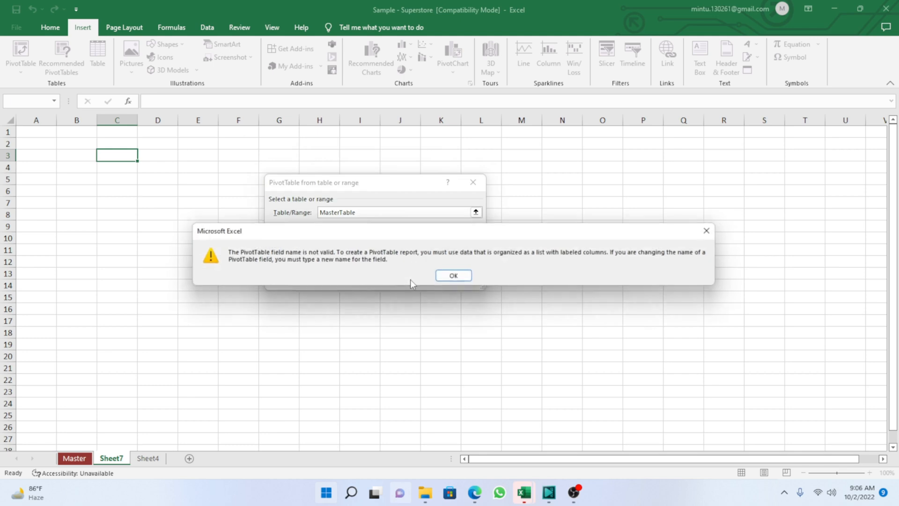
pyautogui.click(454, 276)
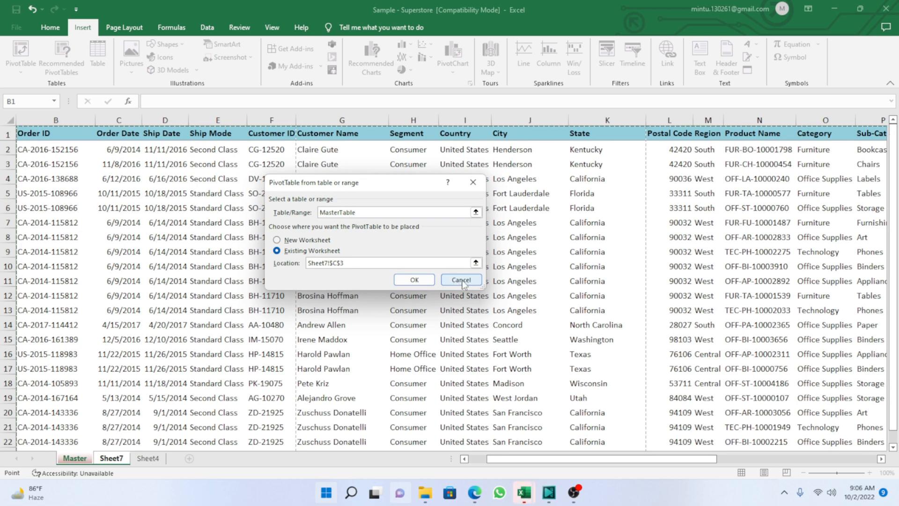
pyautogui.click(466, 281)
# Enter the placeholder header sdfsd in cell V1 beside Profit on the Master sheet and return to Sheet7.
pyautogui.click(77, 459)
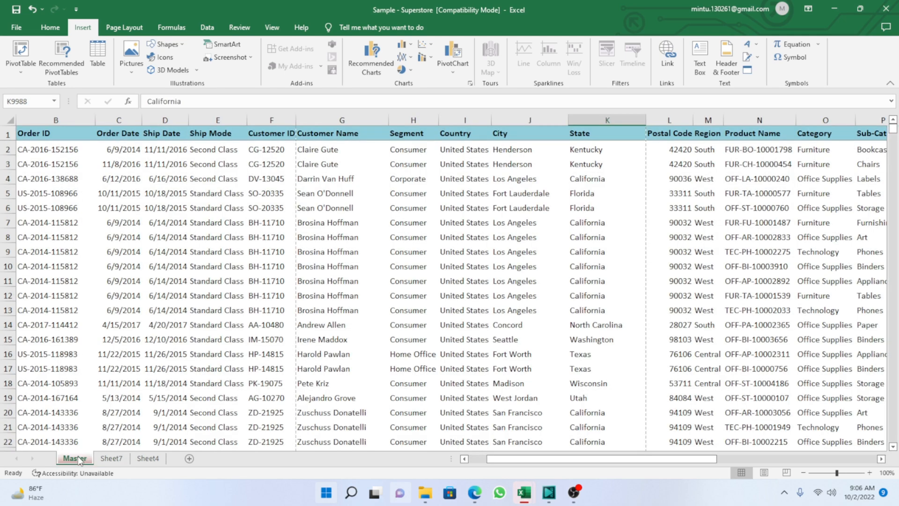
pyautogui.moveTo(659, 461); pyautogui.dragTo(801, 461)
pyautogui.click(815, 134)
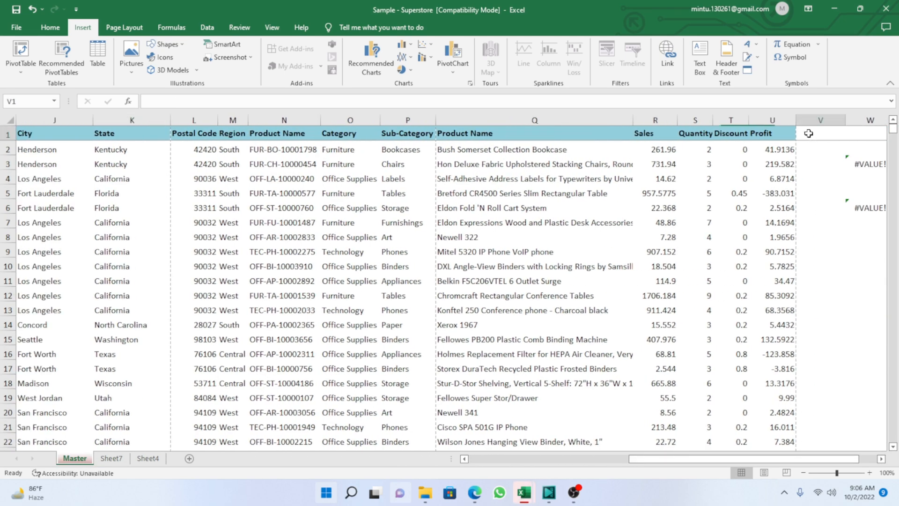
pyautogui.click(828, 150)
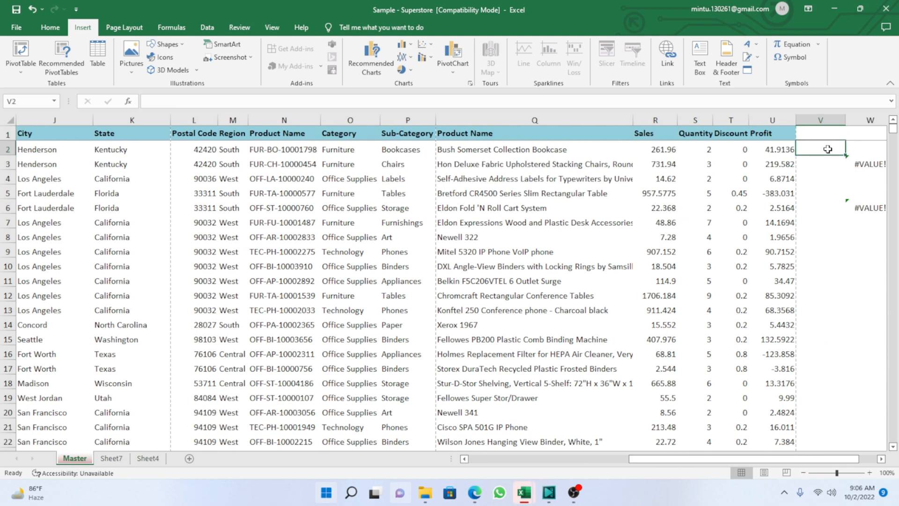
pyautogui.click(819, 134)
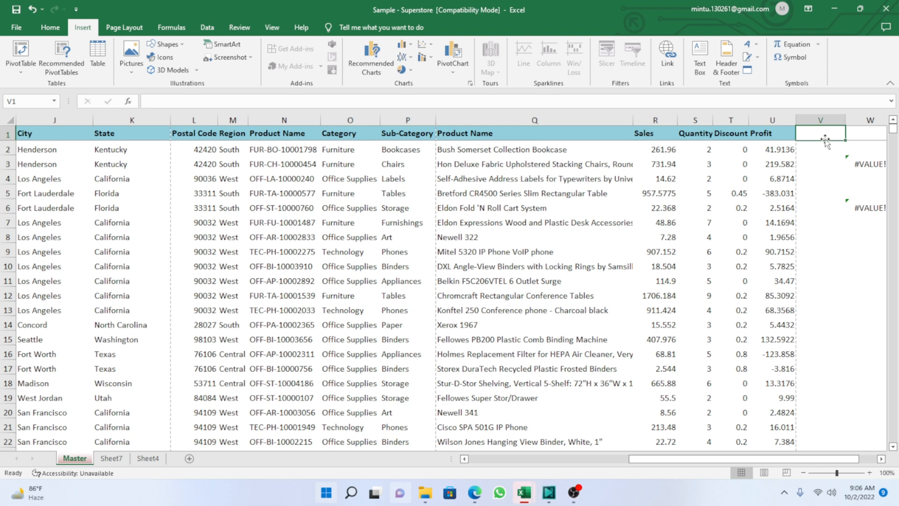
pyautogui.write('sdfs')
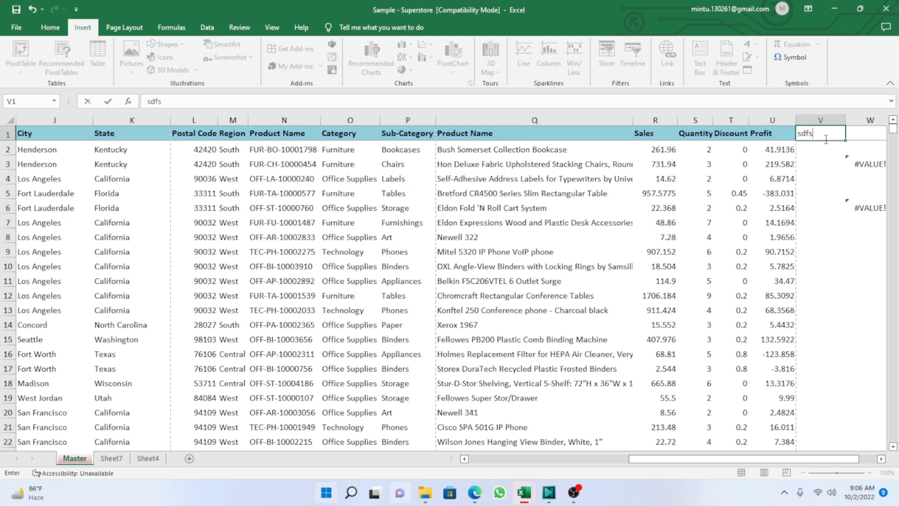
pyautogui.write('d')
pyautogui.click(830, 177)
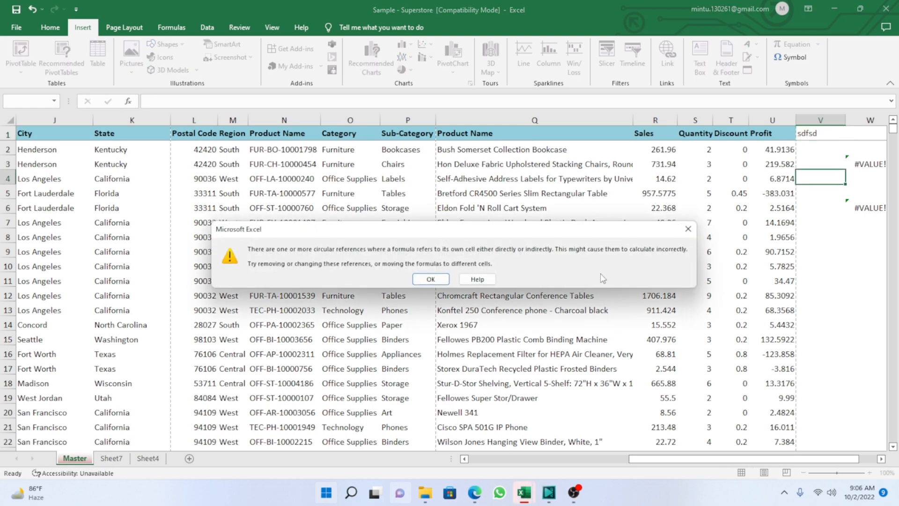
pyautogui.click(431, 279)
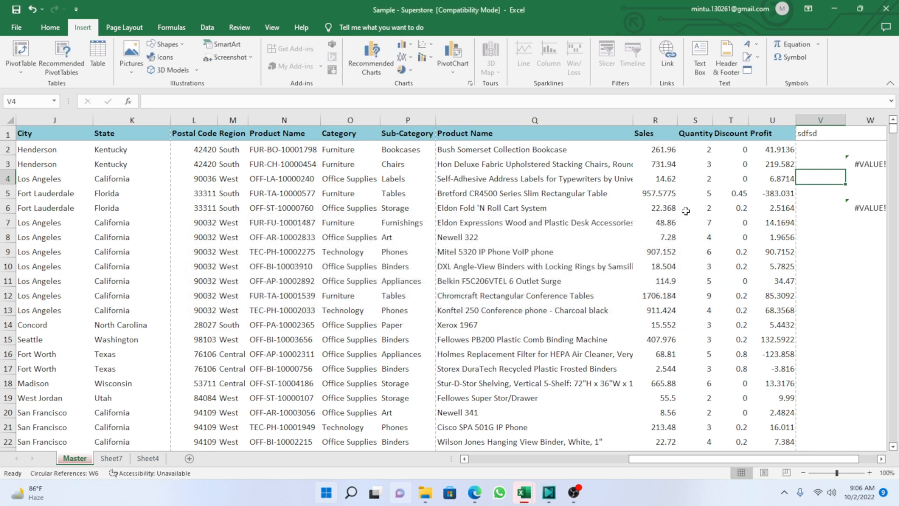
pyautogui.click(817, 136)
pyautogui.click(813, 191)
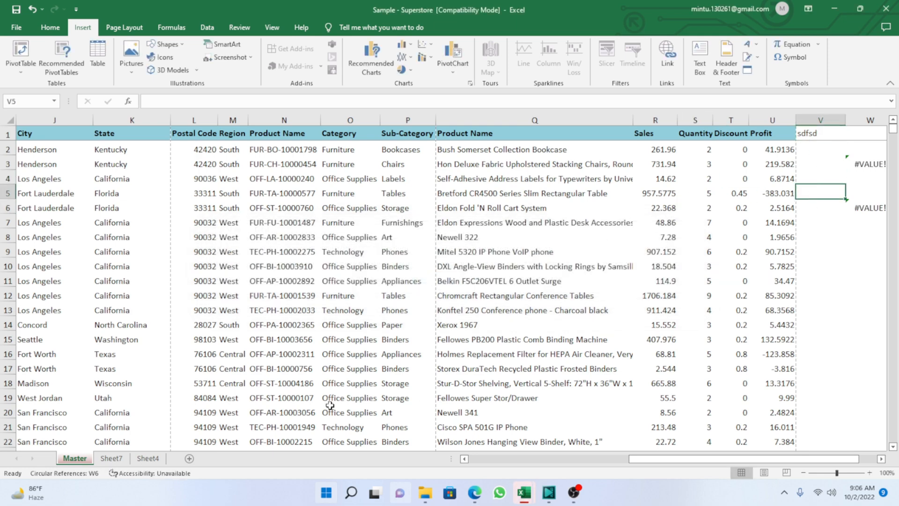
pyautogui.click(113, 458)
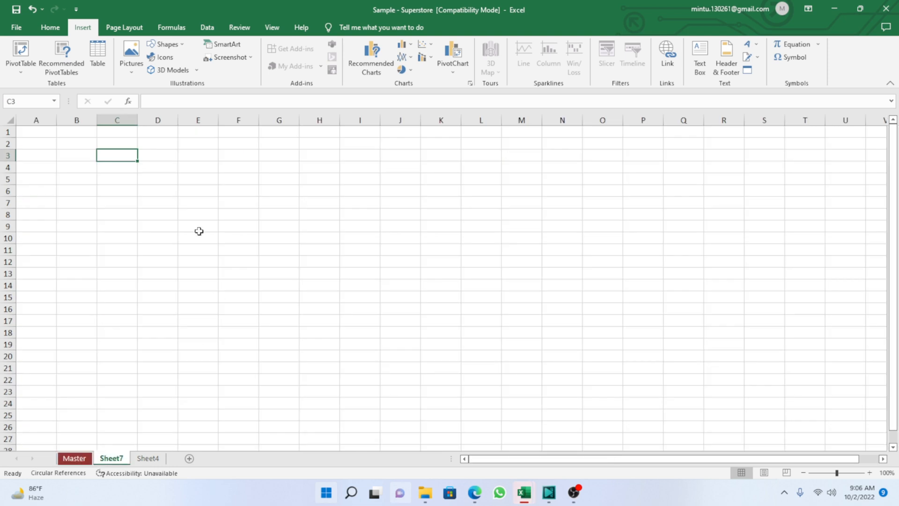
# Try to create a PivotTable at cell C4 of Sheet7 with the named range MasterTable as its source.
pyautogui.click(116, 165)
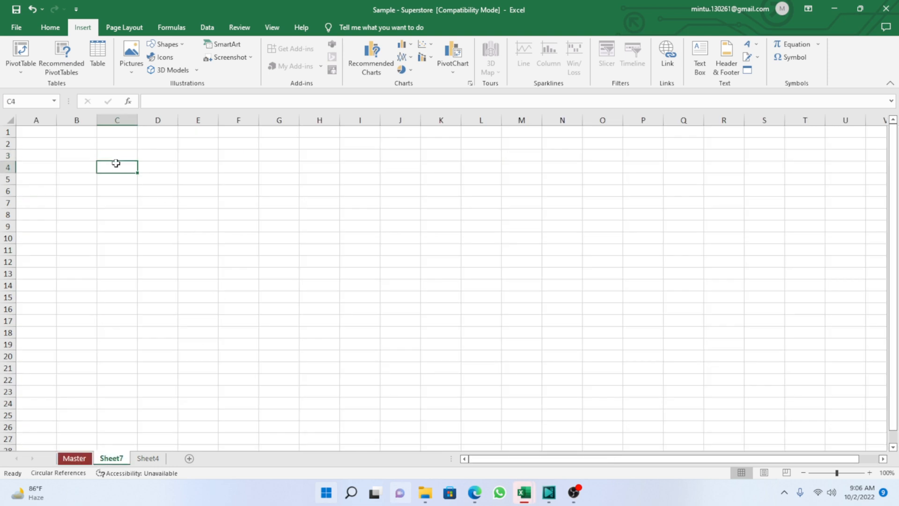
pyautogui.click(24, 50)
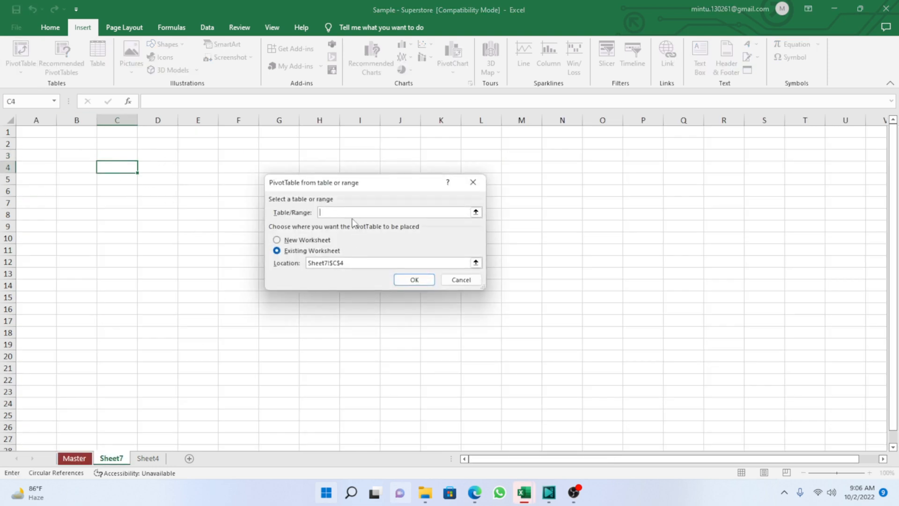
pyautogui.press('F3')
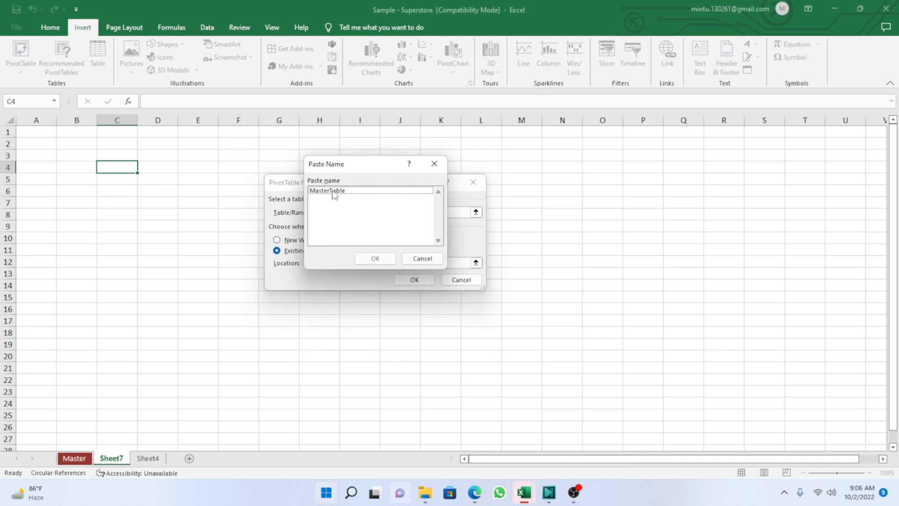
pyautogui.click(334, 192)
pyautogui.click(376, 259)
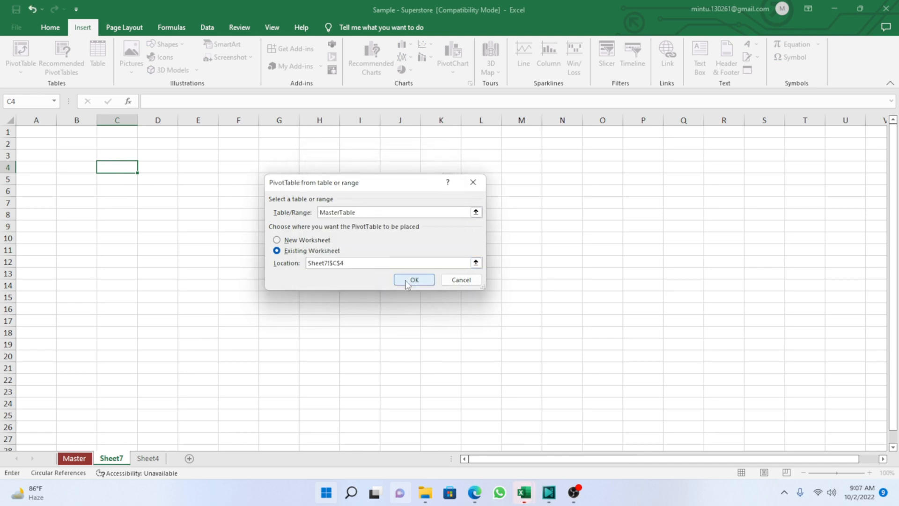
pyautogui.click(406, 280)
pyautogui.click(448, 278)
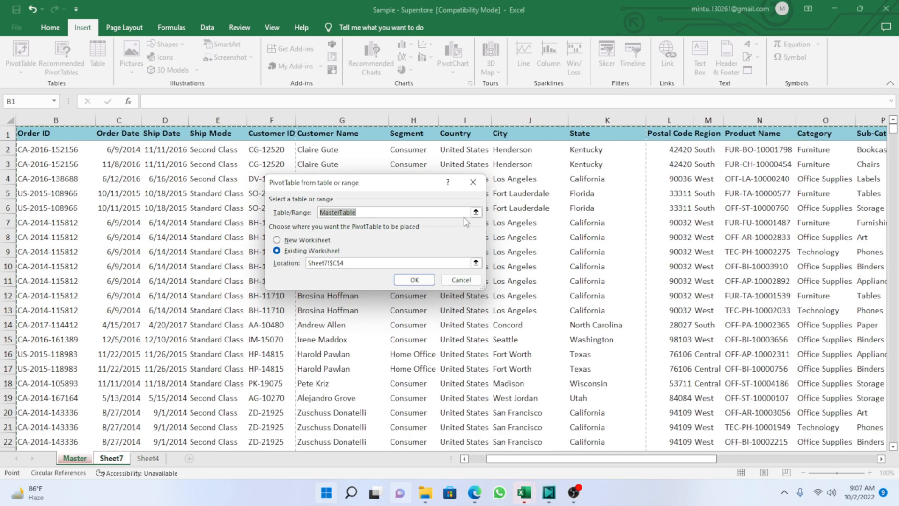
pyautogui.click(461, 280)
pyautogui.click(82, 193)
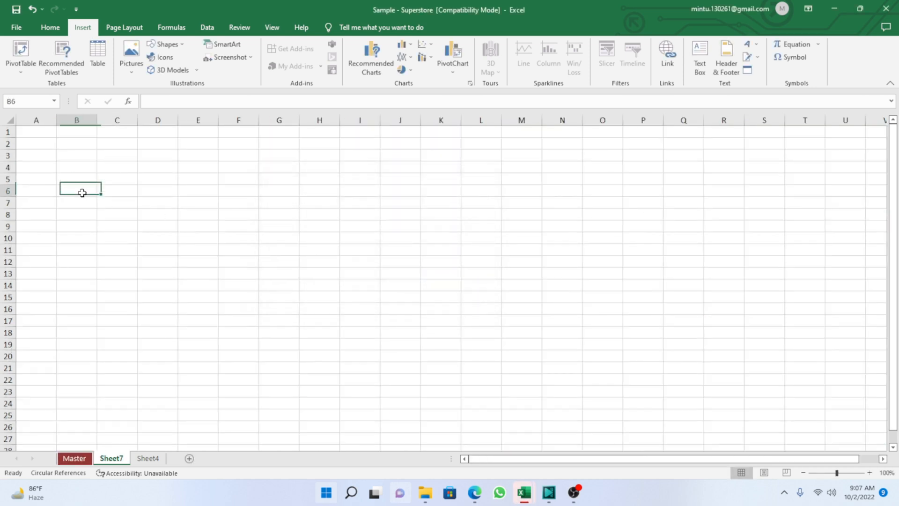
# Subtract 1 from the column count in the MasterTable definition, so its width argument is COUNTA(Master!$1:$1)-1.
pyautogui.click(73, 459)
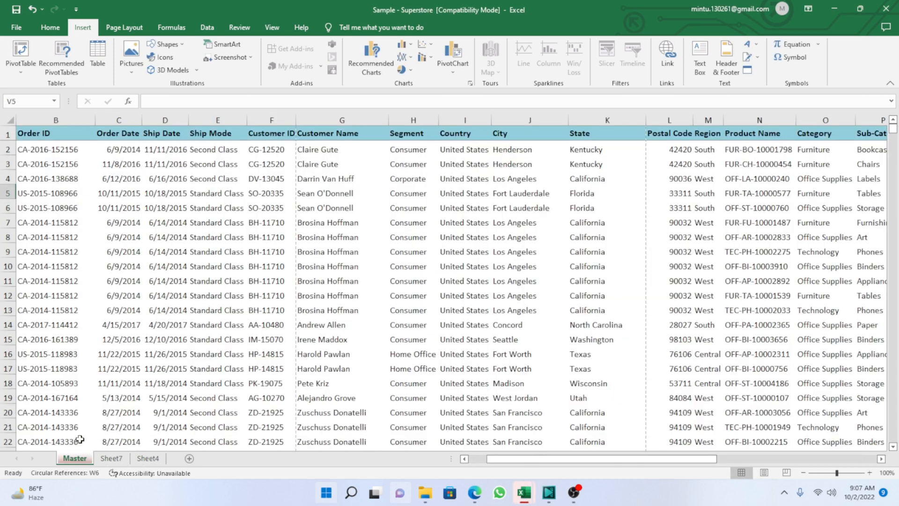
pyautogui.click(115, 193)
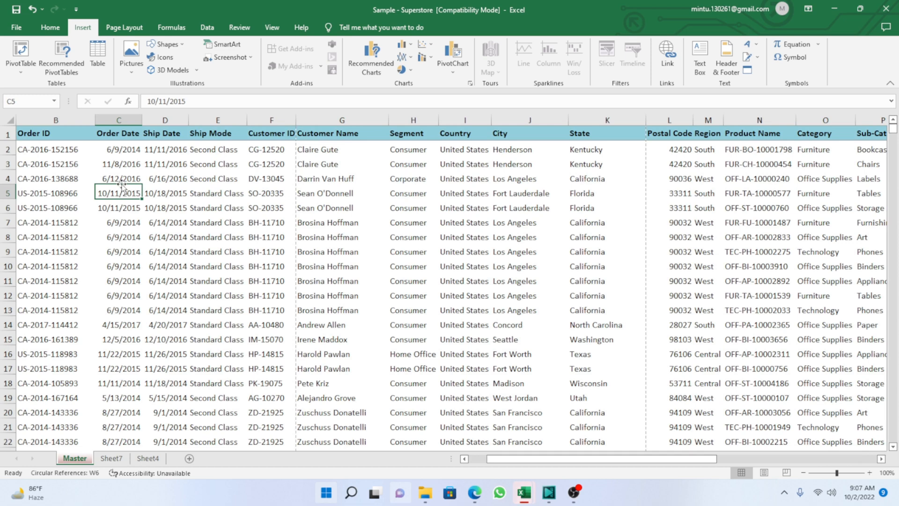
pyautogui.hotkey('ctrl', 'F3')
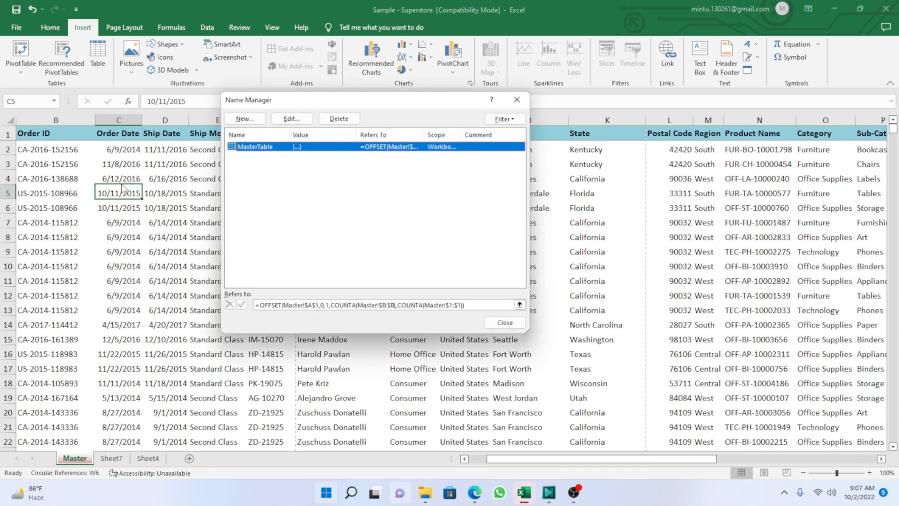
pyautogui.click(464, 305)
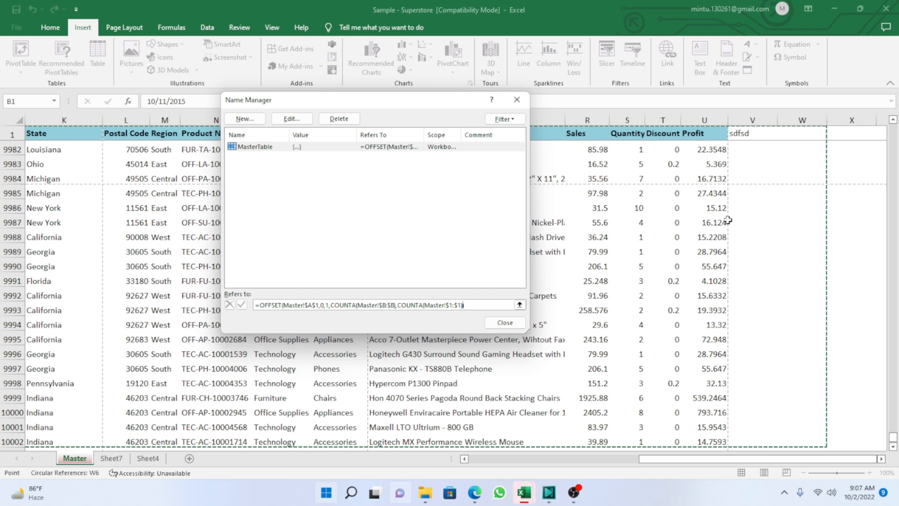
pyautogui.write('-')
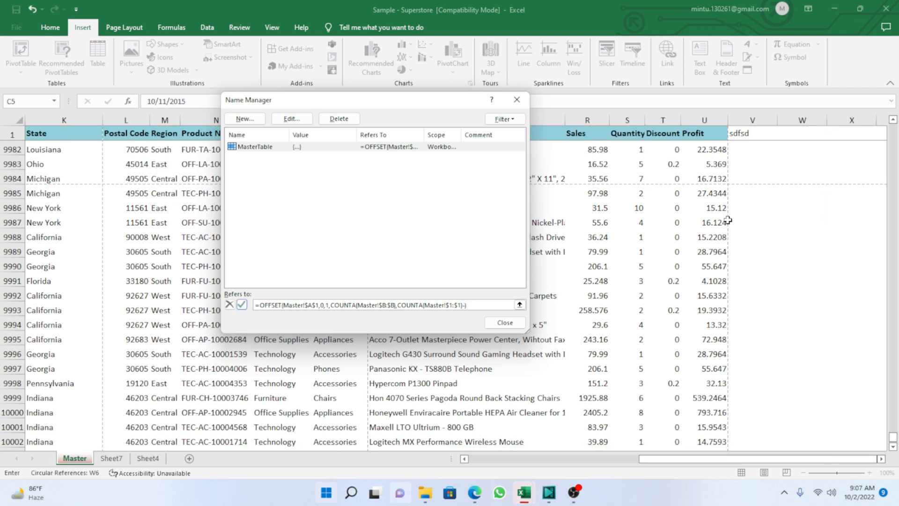
pyautogui.write('1')
pyautogui.press('Return')
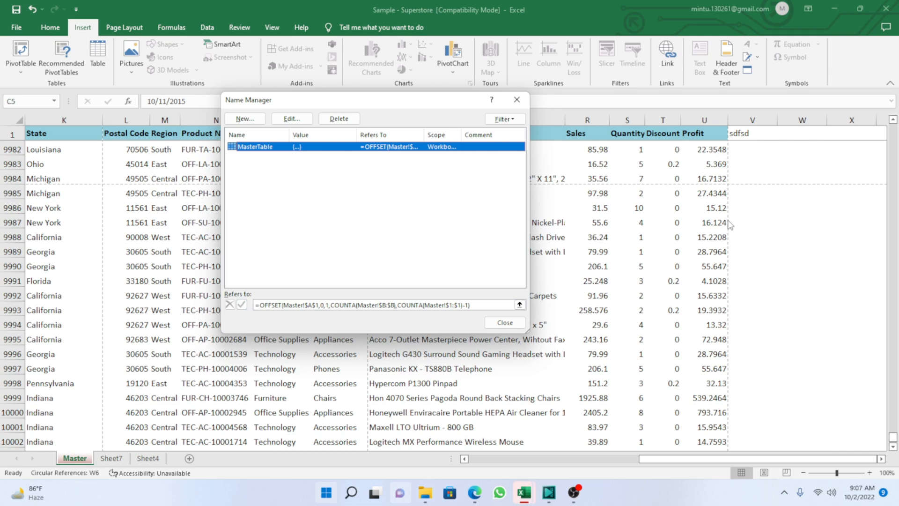
# Check which columns of the Master sheet the MasterTable reference covers, and close the name definitions.
pyautogui.hotkey('alt', 'e')
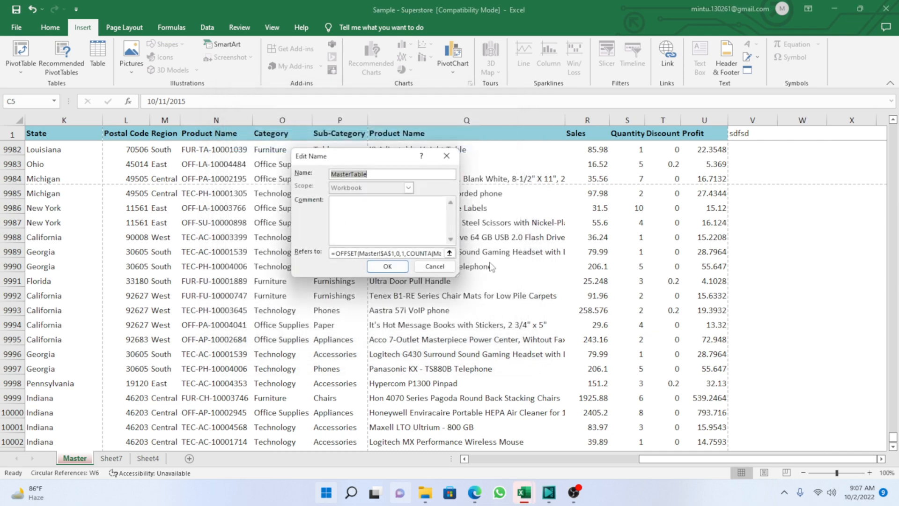
pyautogui.click(430, 253)
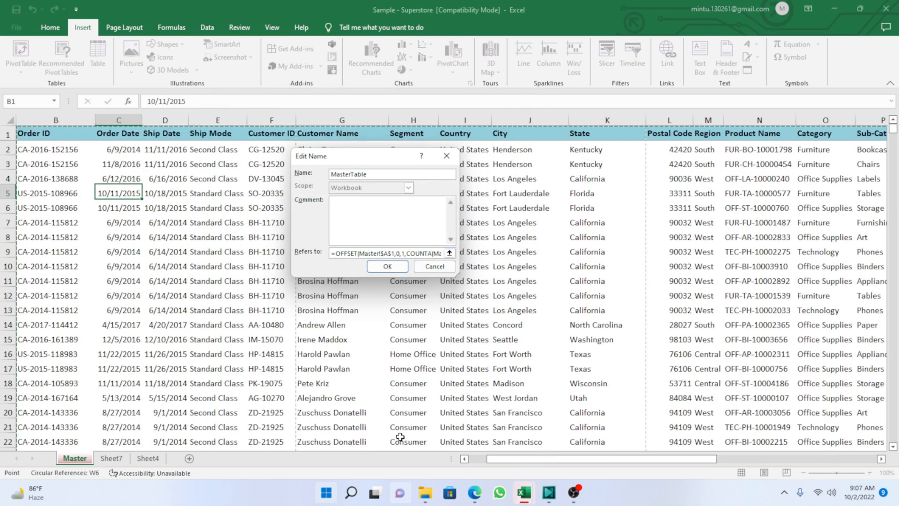
pyautogui.moveTo(522, 459); pyautogui.dragTo(691, 446)
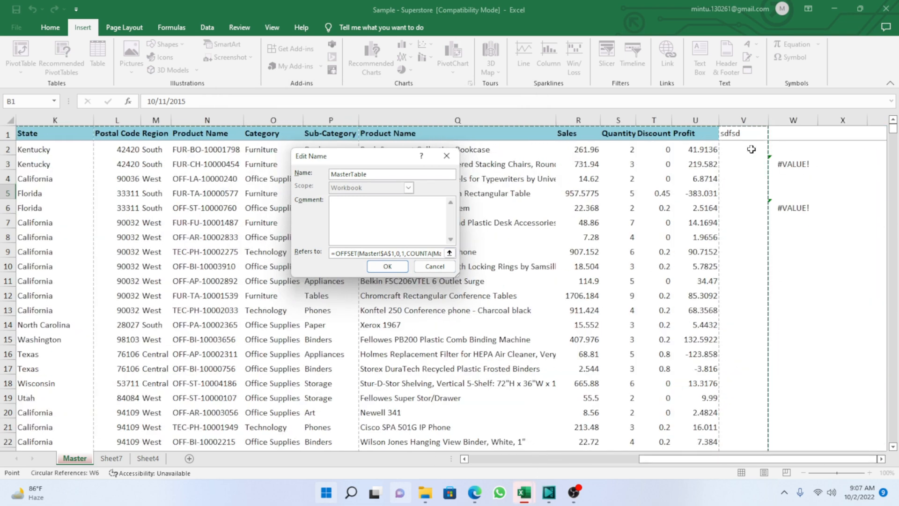
pyautogui.click(387, 266)
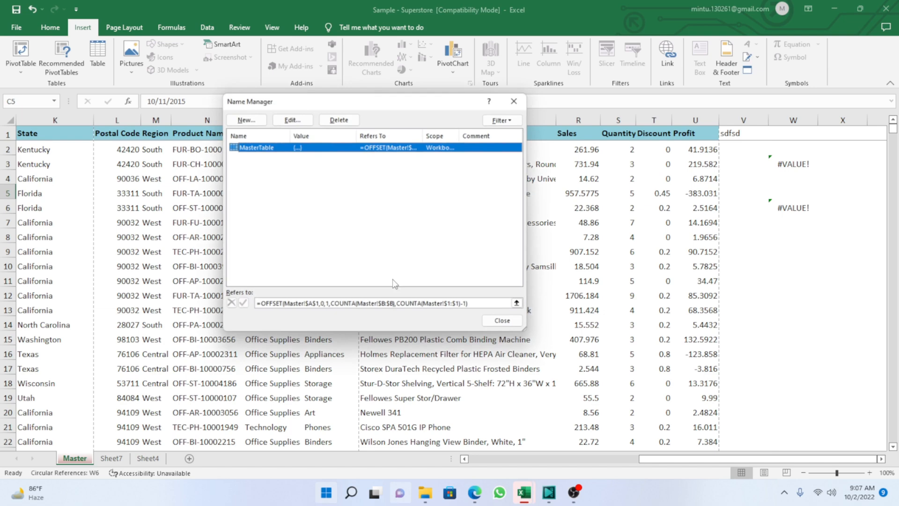
pyautogui.click(502, 320)
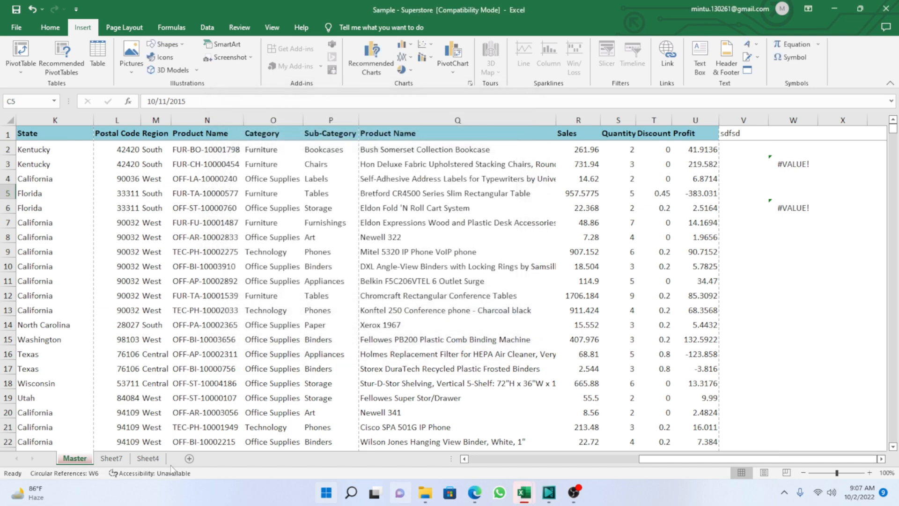
# Create a PivotTable at cell B6 of Sheet7 with the named range MasterTable as its source.
pyautogui.click(111, 458)
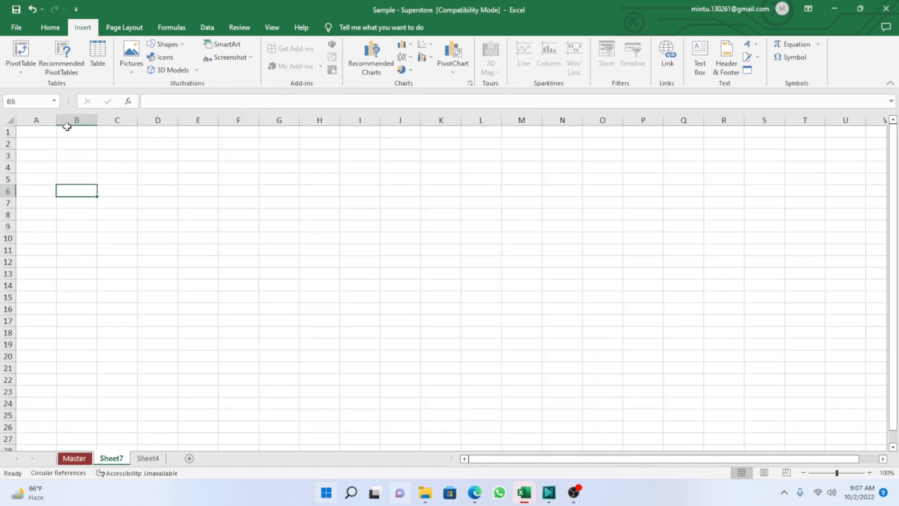
pyautogui.click(20, 51)
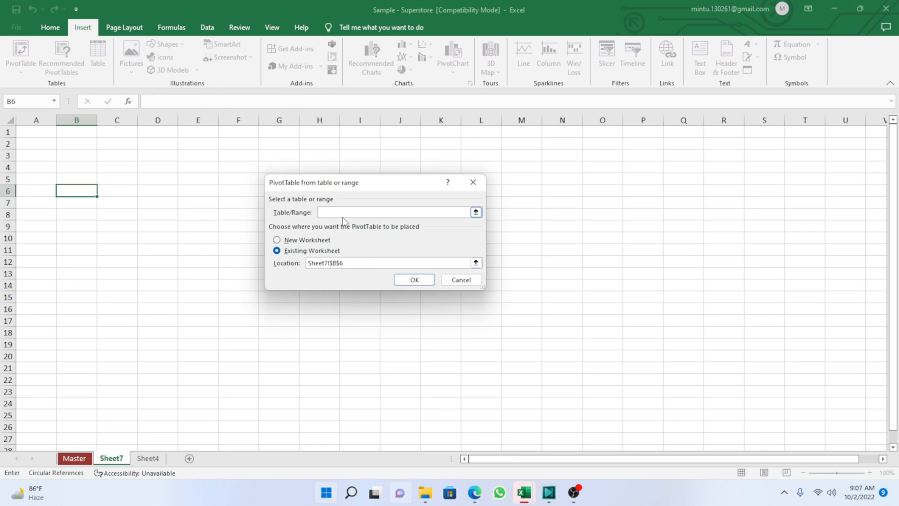
pyautogui.press('F3')
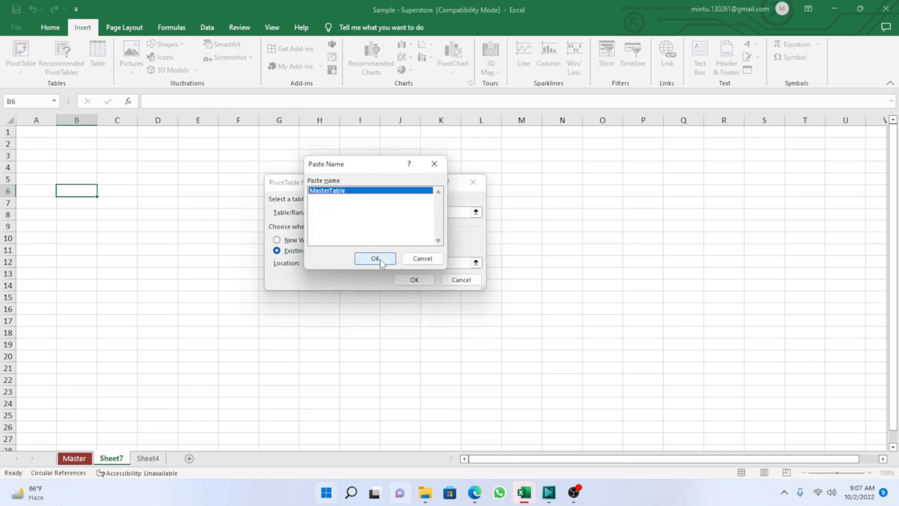
pyautogui.click(375, 258)
pyautogui.click(412, 280)
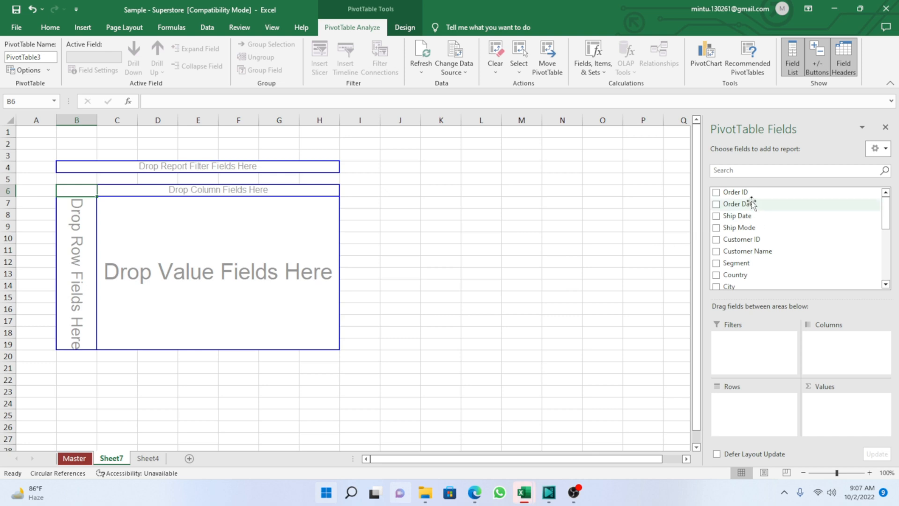
# Place Order ID in the PivotTable's rows and Profit in its values.
pyautogui.moveTo(745, 193); pyautogui.dragTo(747, 412)
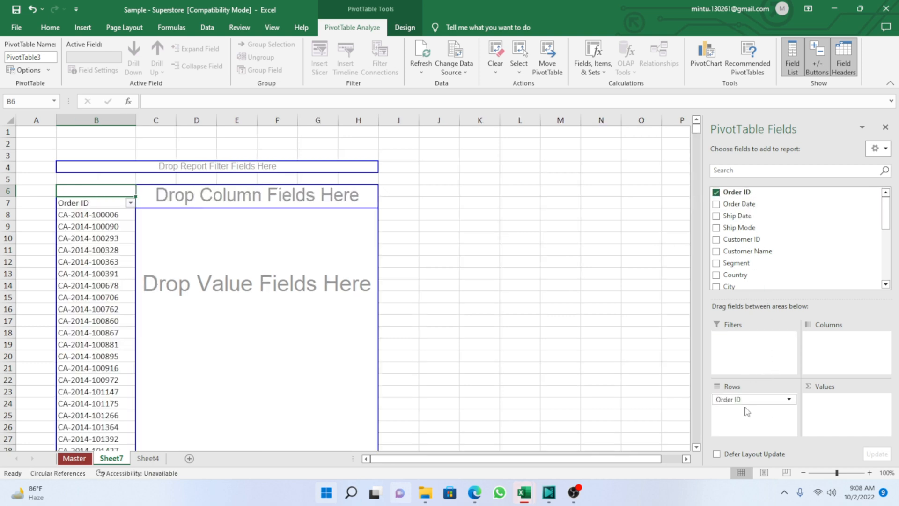
pyautogui.moveTo(886, 220); pyautogui.dragTo(886, 277)
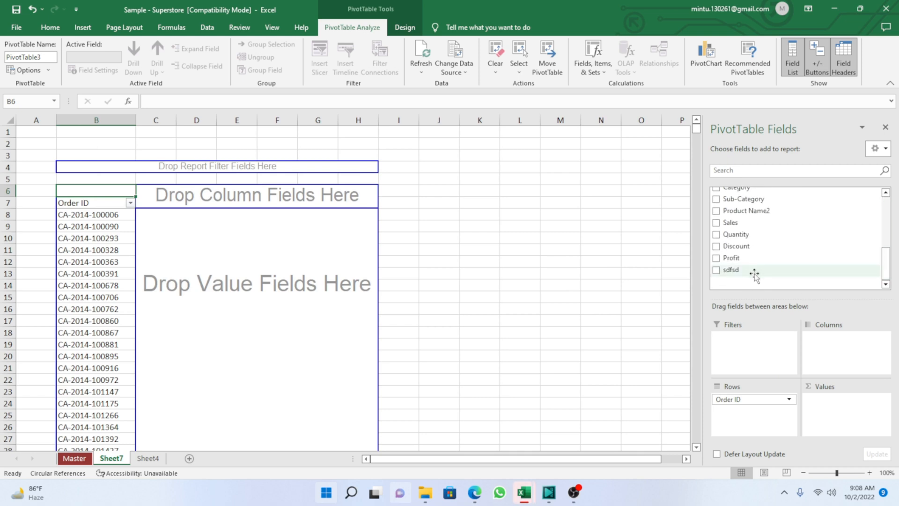
pyautogui.moveTo(731, 258); pyautogui.dragTo(833, 413)
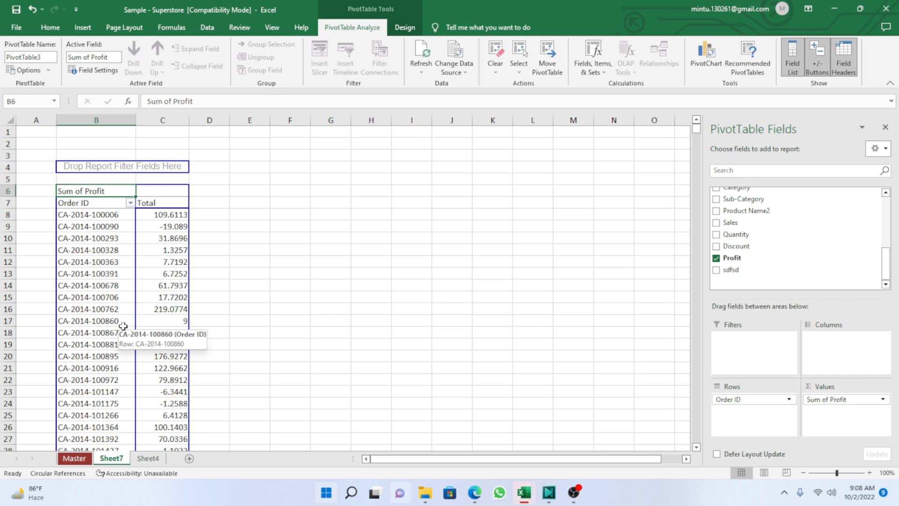
# Open the Master sheet.
pyautogui.click(86, 458)
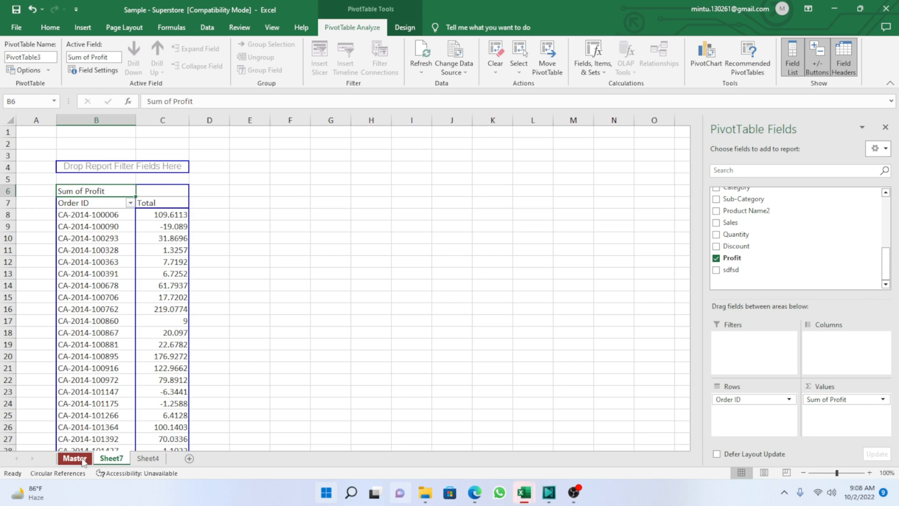